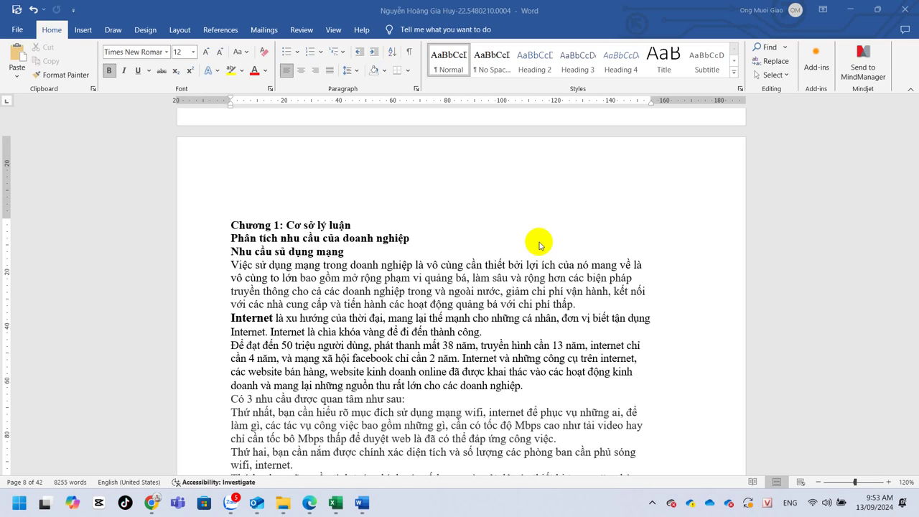
# Check the Chương 1 heading, then scroll back up to the MỤC LỤC contents table
pyautogui.click(400, 231)
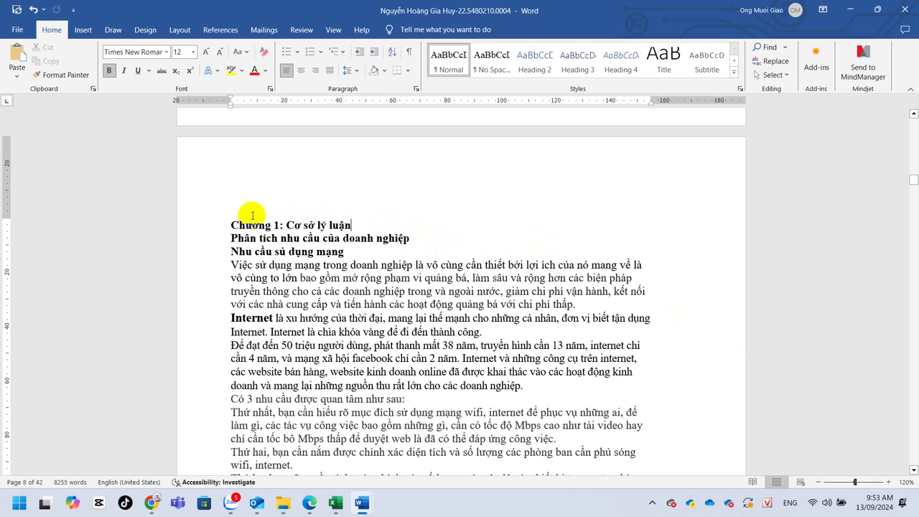
pyautogui.click(234, 226)
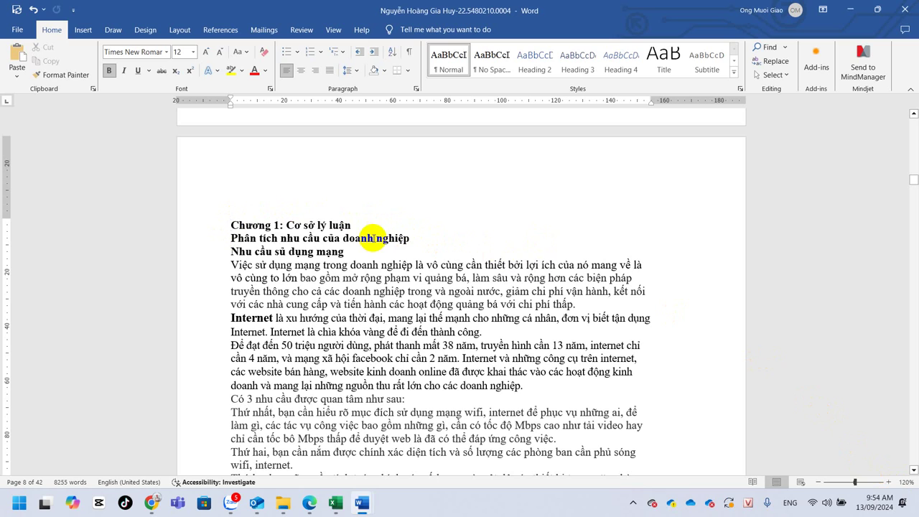
pyautogui.scroll(-1, 683, 342)
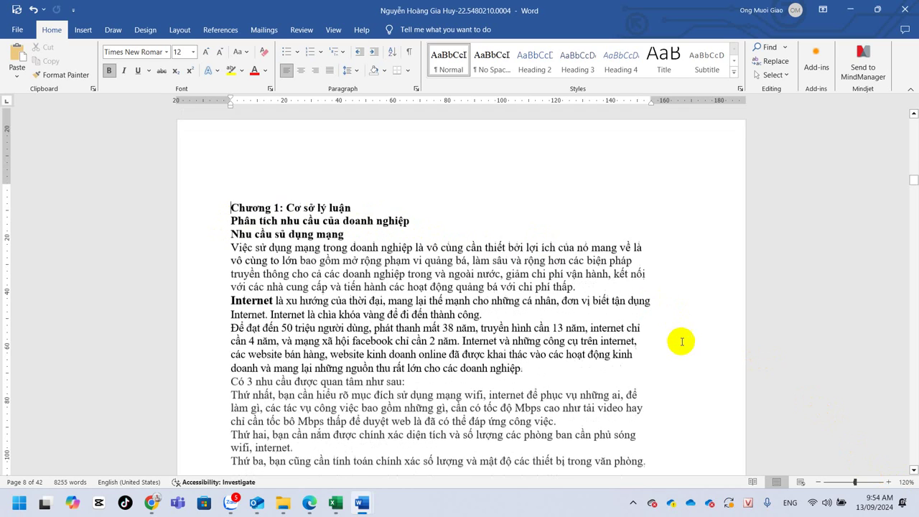
pyautogui.scroll(-5, 676, 347)
pyautogui.scroll(-5, 676, 348)
pyautogui.scroll(-5, 676, 347)
pyautogui.scroll(-5, 676, 348)
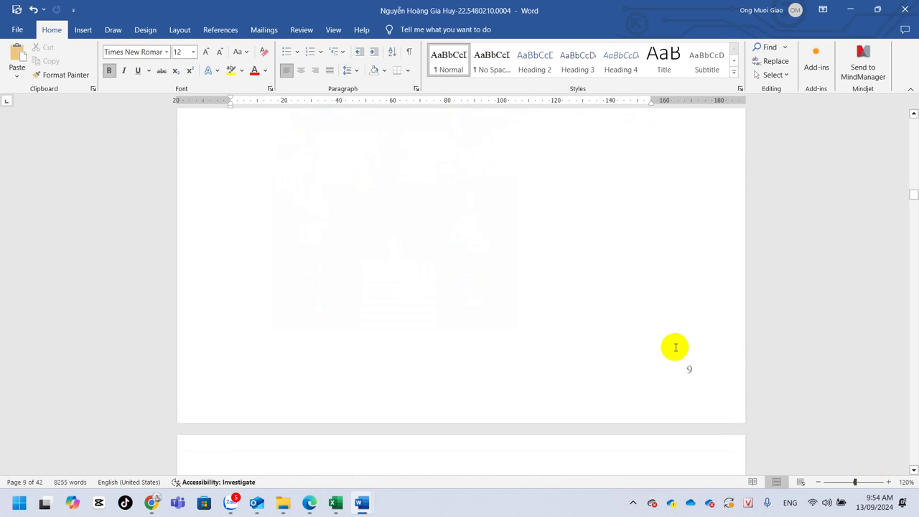
pyautogui.scroll(-5, 675, 348)
pyautogui.scroll(-2, 676, 347)
pyautogui.scroll(3, 675, 348)
pyautogui.scroll(5, 676, 347)
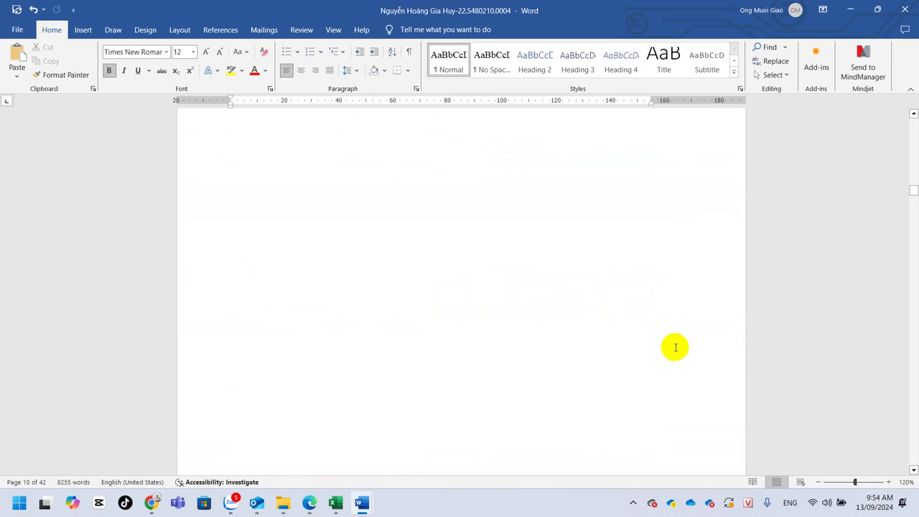
pyautogui.scroll(6, 676, 348)
pyautogui.scroll(6, 676, 347)
pyautogui.scroll(7, 676, 348)
pyautogui.scroll(5, 676, 348)
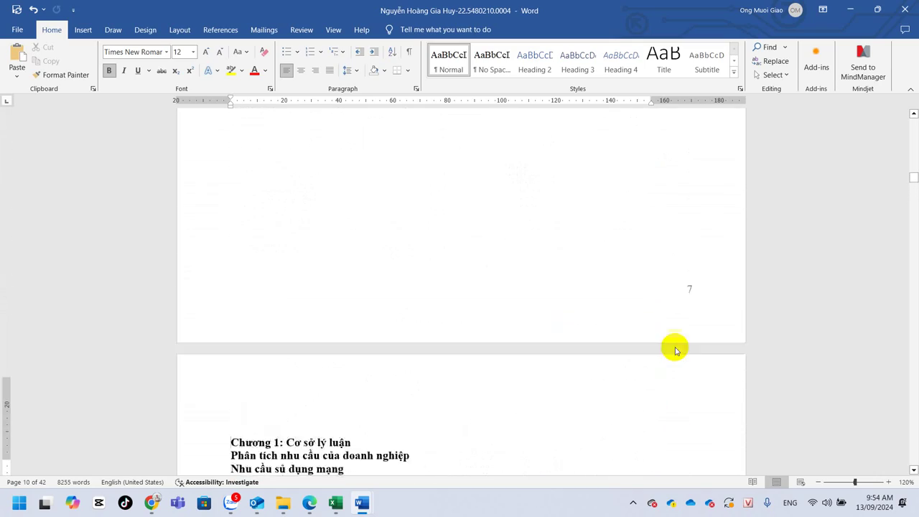
pyautogui.scroll(5, 676, 348)
pyautogui.scroll(5, 676, 347)
pyautogui.scroll(5, 675, 348)
pyautogui.scroll(4, 675, 348)
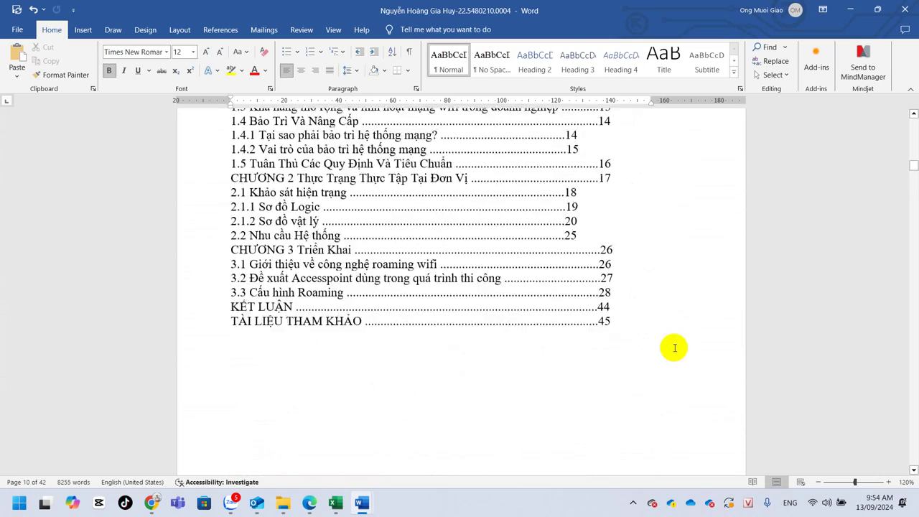
pyautogui.scroll(5, 674, 346)
pyautogui.scroll(-1, 674, 346)
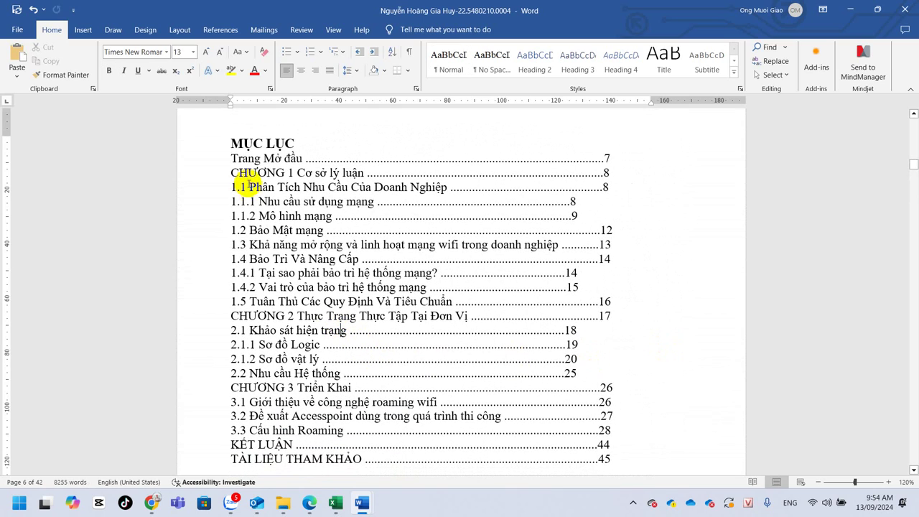
# Inspect contents entries 1.4.2 and 1.1.1, selecting part of a dot leader, then return to Mở Đầu
pyautogui.click(350, 287)
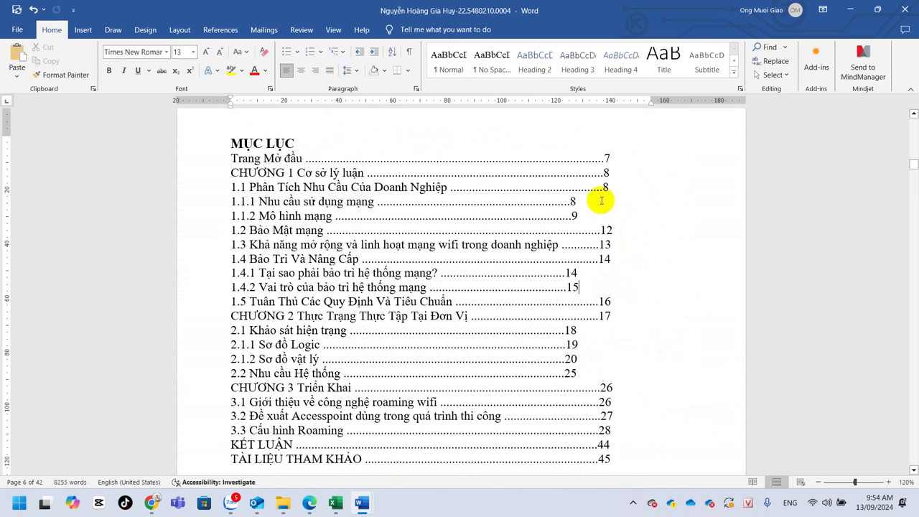
pyautogui.click(549, 201)
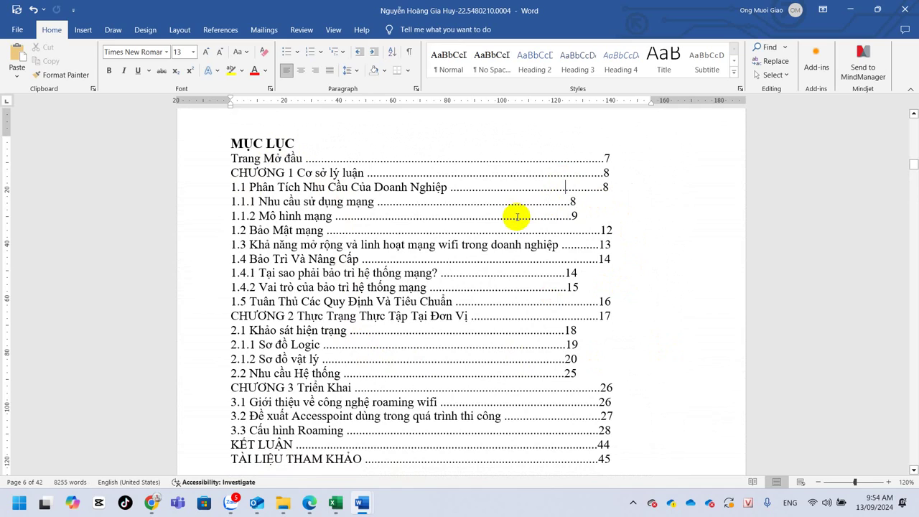
pyautogui.moveTo(511, 202); pyautogui.dragTo(403, 208)
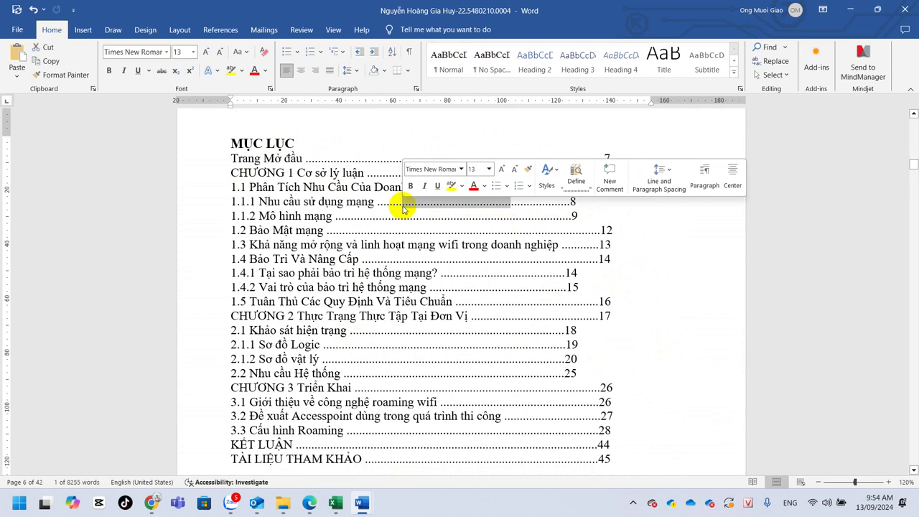
pyautogui.scroll(-2, 431, 288)
pyautogui.scroll(-7, 449, 337)
pyautogui.scroll(-8, 451, 338)
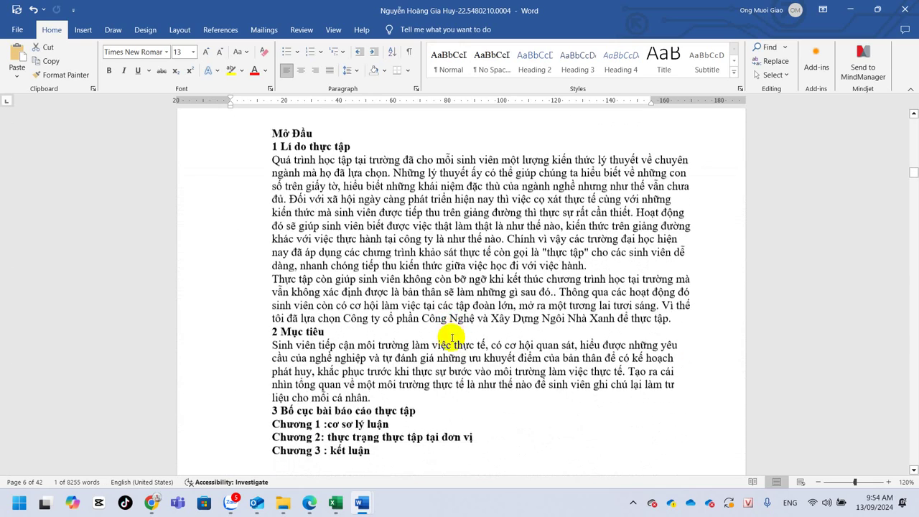
pyautogui.scroll(3, 417, 327)
# Insert an empty line directly above the Mở Đầu heading
pyautogui.scroll(1, 308, 260)
pyautogui.click(308, 261)
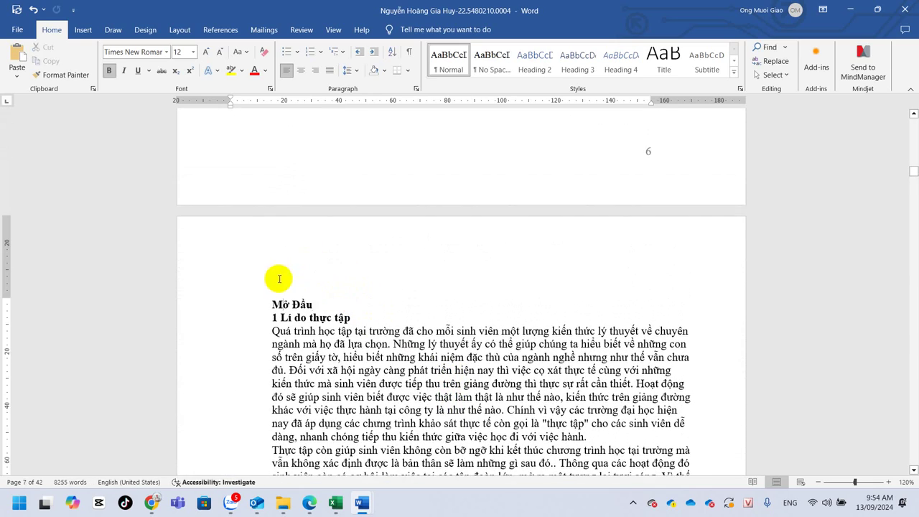
pyautogui.click(258, 304)
pyautogui.press('Left')
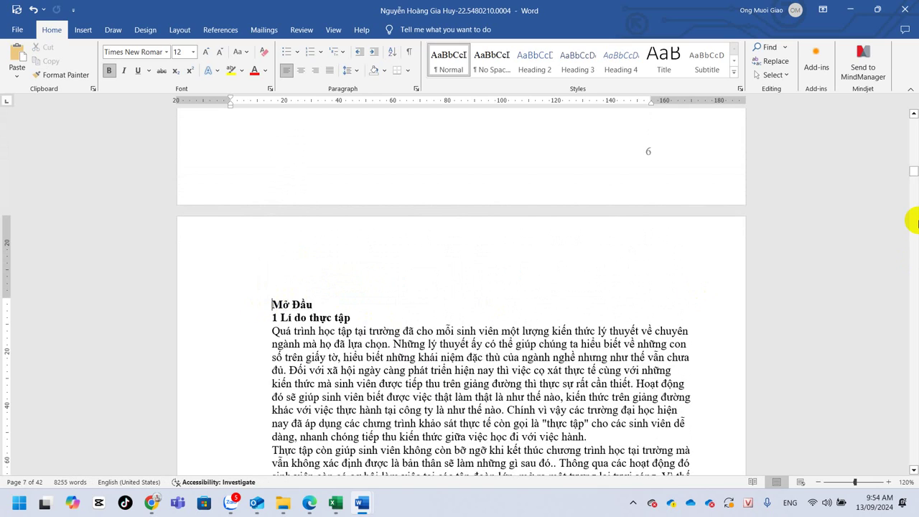
pyautogui.press('Return')
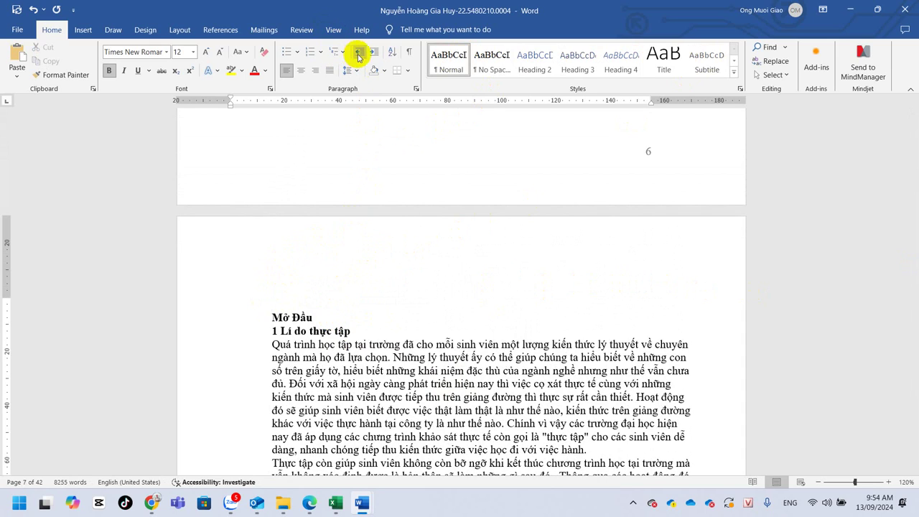
# Apply the 1./1.1./1.1.1. multilevel list style to the empty line
pyautogui.click(342, 53)
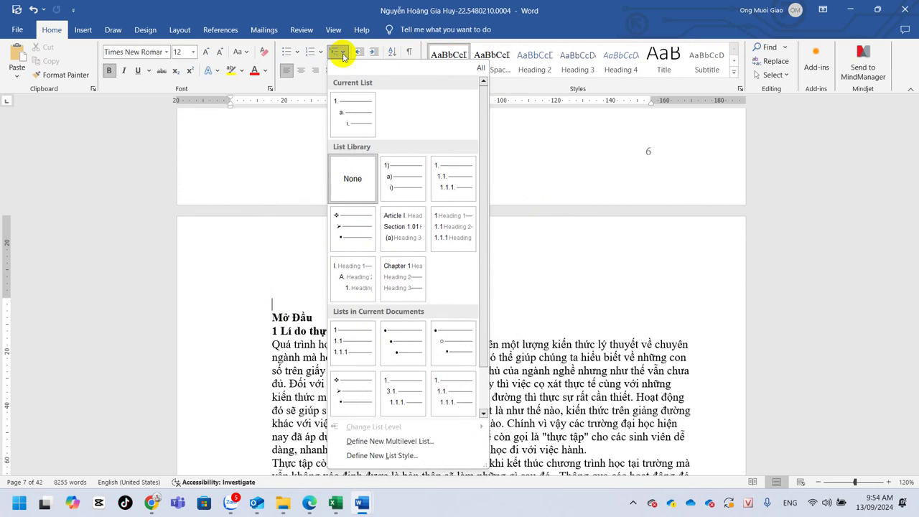
pyautogui.moveTo(361, 301)
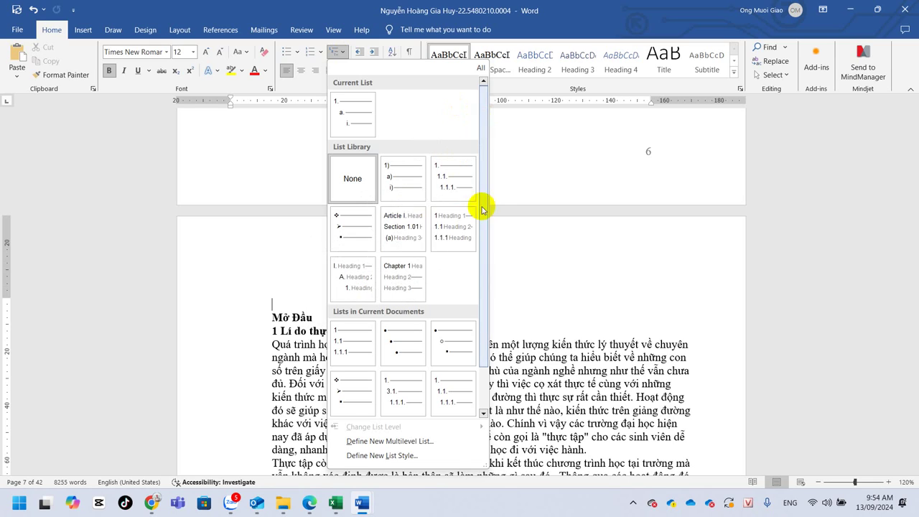
pyautogui.moveTo(460, 243)
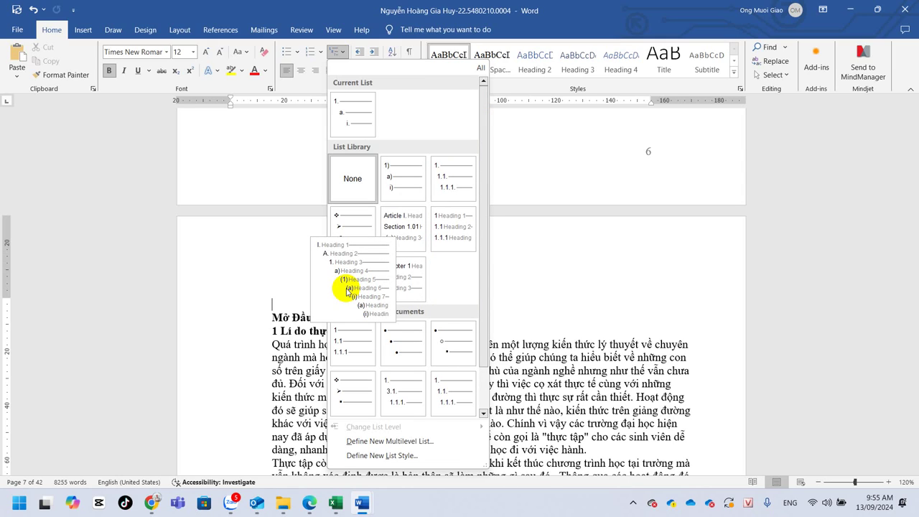
pyautogui.moveTo(444, 183)
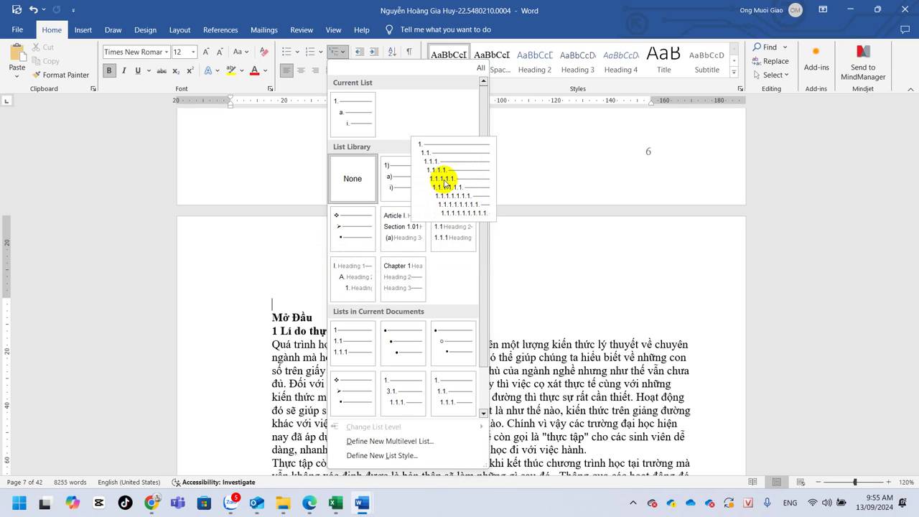
pyautogui.moveTo(455, 223)
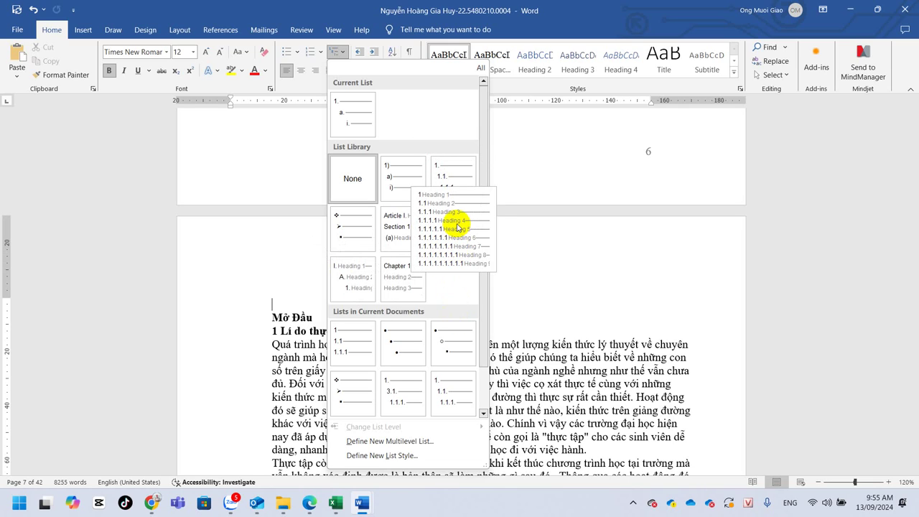
pyautogui.moveTo(353, 271)
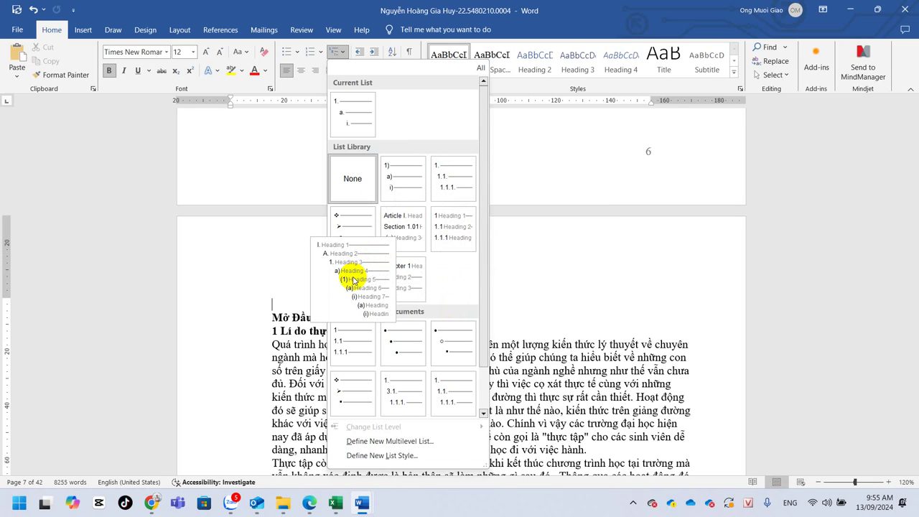
pyautogui.moveTo(454, 166)
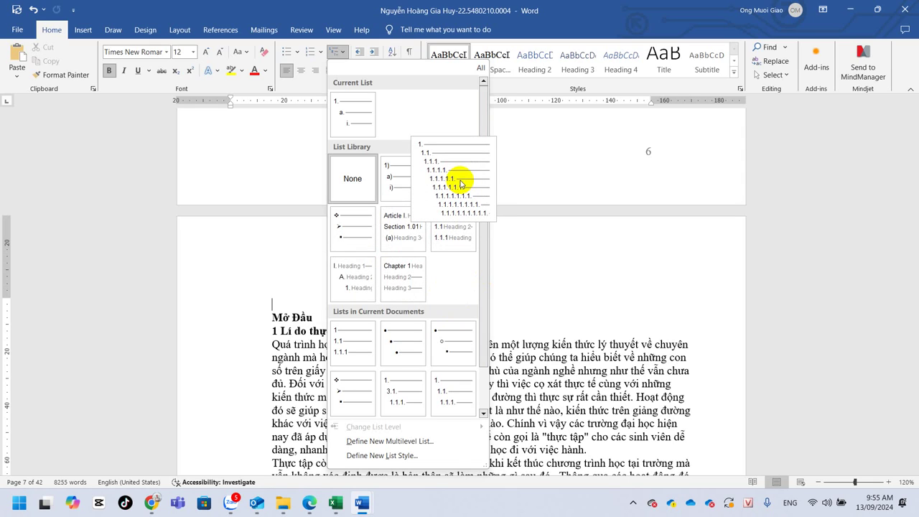
pyautogui.click(461, 183)
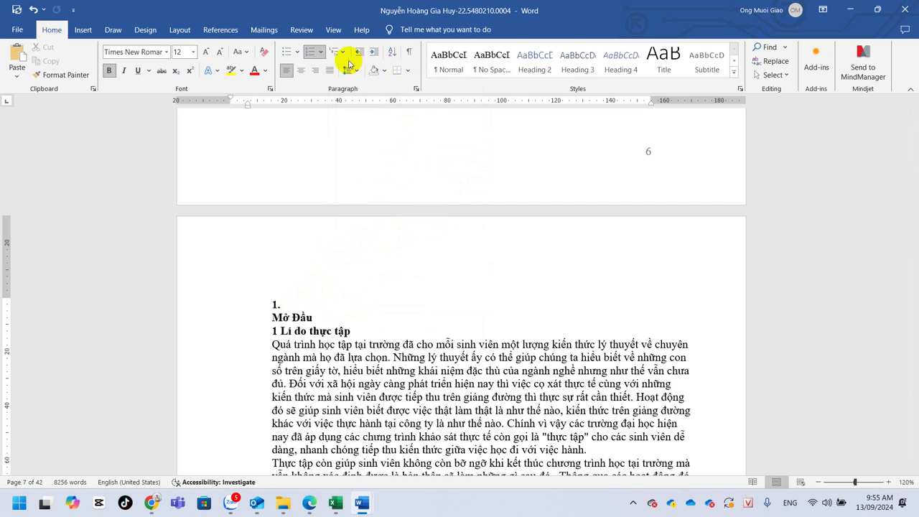
# Type three sample items as numbered list items 1–3
pyautogui.click(343, 53)
pyautogui.click(343, 54)
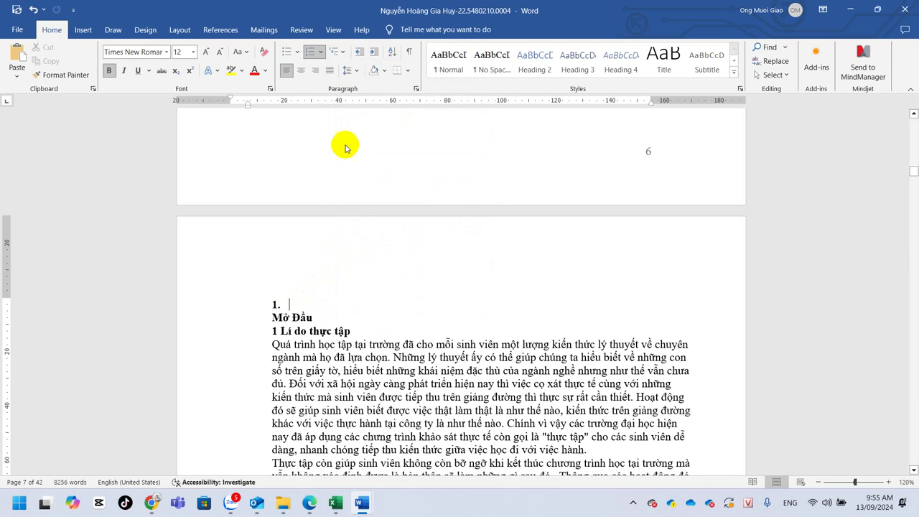
pyautogui.write('sdfgsdgsfdgdfs')
pyautogui.press('BackSpace')
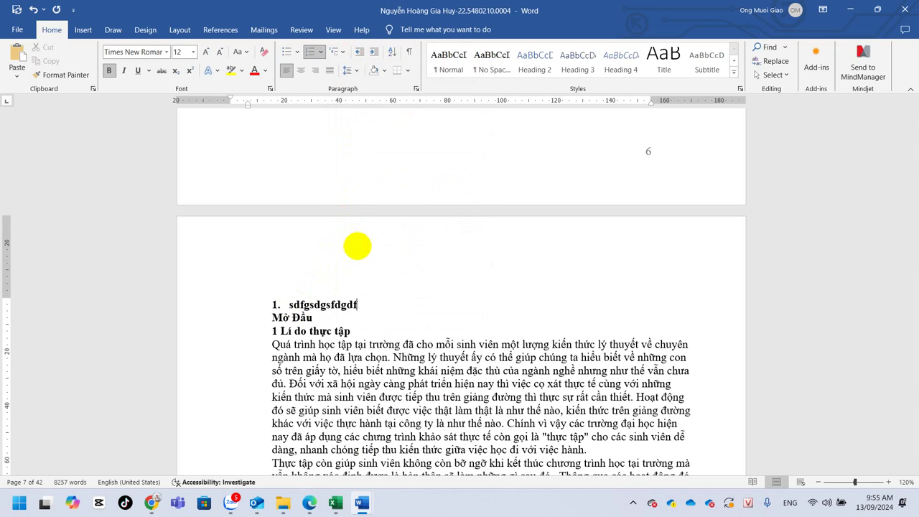
pyautogui.press('BackSpace')
pyautogui.press('BackSpace')
pyautogui.press('BackSpace')
pyautogui.press('BackSpace')
pyautogui.write('ssg')
pyautogui.write('sfdg')
pyautogui.press('Return')
pyautogui.write('sdfgsdfg')
pyautogui.press('Return')
pyautogui.write('sdfg')
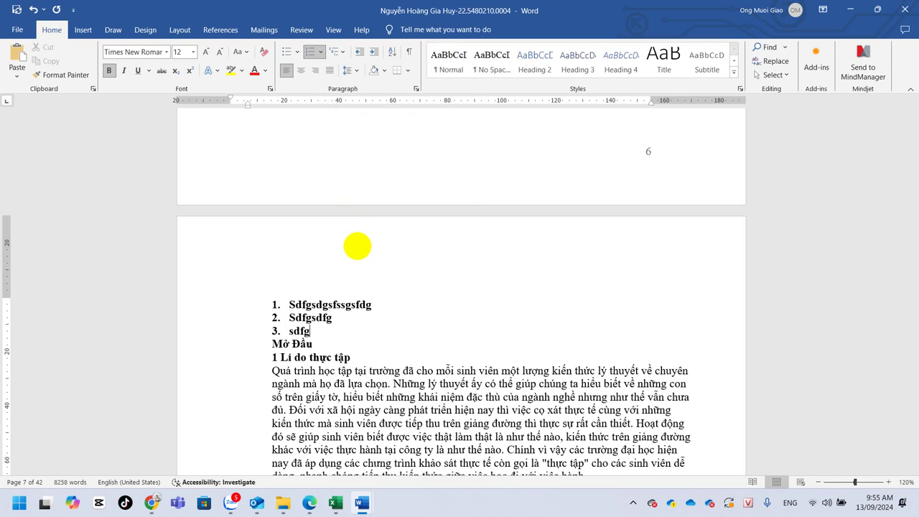
# Add sub-items Dfghgfh, Dfghdfgh and Dfghdgf under item 3, then end the list
pyautogui.press('Return')
pyautogui.press('Tab')
pyautogui.write('dfghgfh')
pyautogui.press('Return')
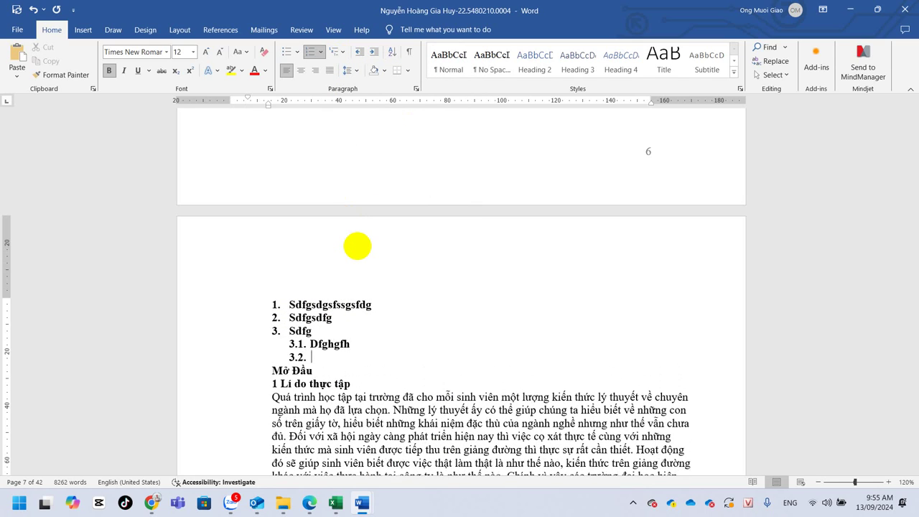
pyautogui.write('dfghdfgh')
pyautogui.press('Return')
pyautogui.write('dfghdgf')
pyautogui.press('Return')
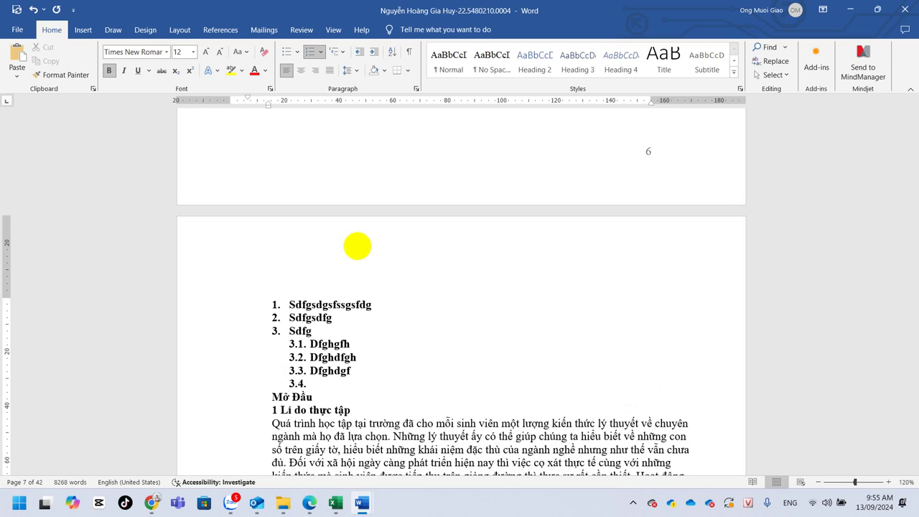
pyautogui.press('Return')
pyautogui.press('Return')
pyautogui.press('Return')
pyautogui.press('Return')
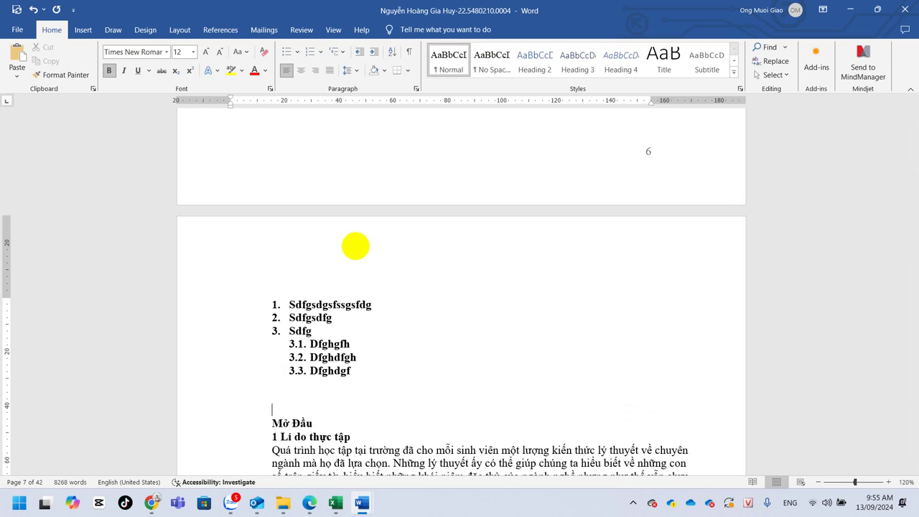
pyautogui.press('Return')
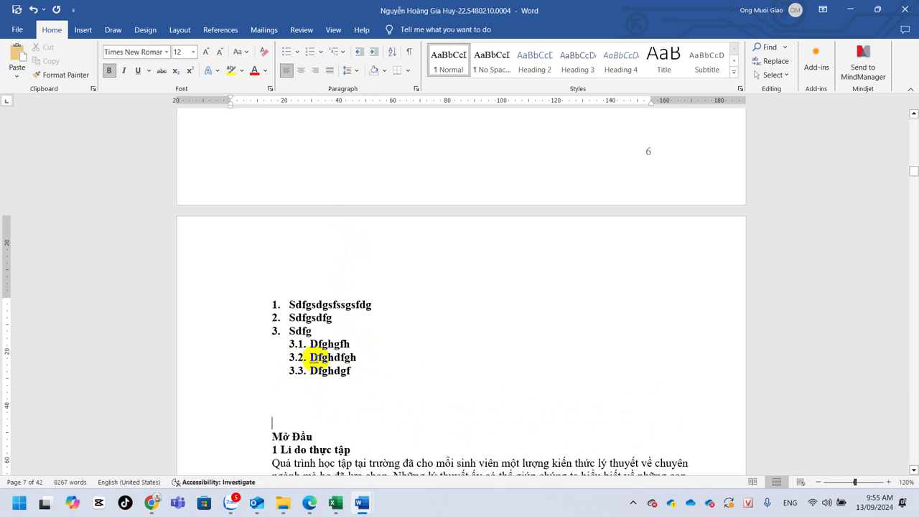
# Demote Dfghdfgh to item 3.1.1 so Dfghdgf becomes 3.2
pyautogui.click(314, 357)
pyautogui.press('Tab')
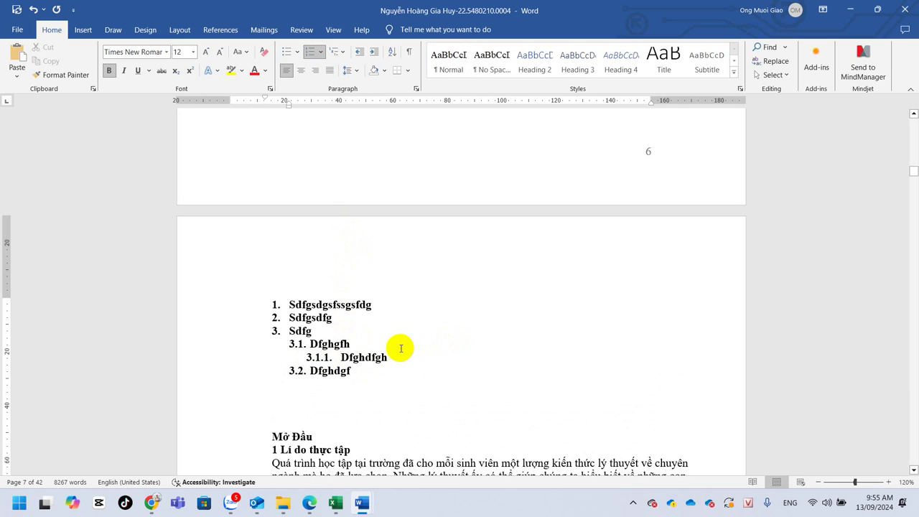
pyautogui.click(401, 348)
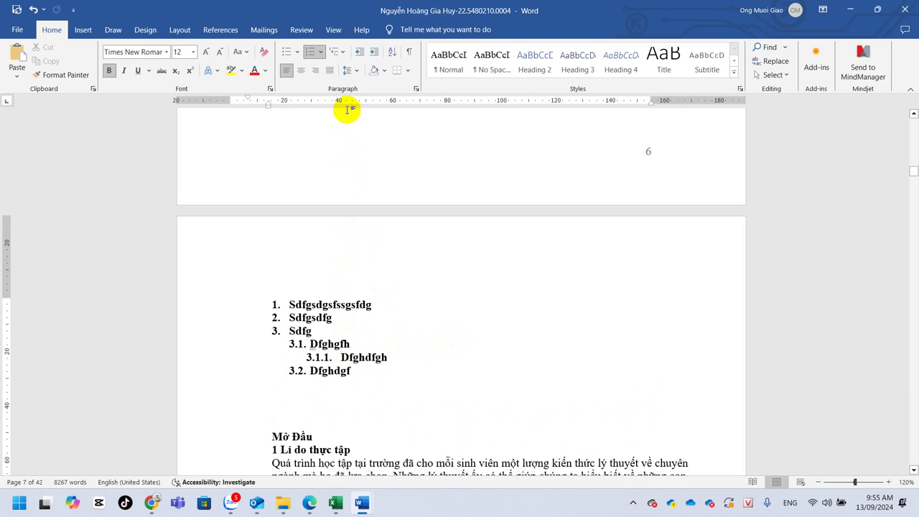
pyautogui.click(325, 330)
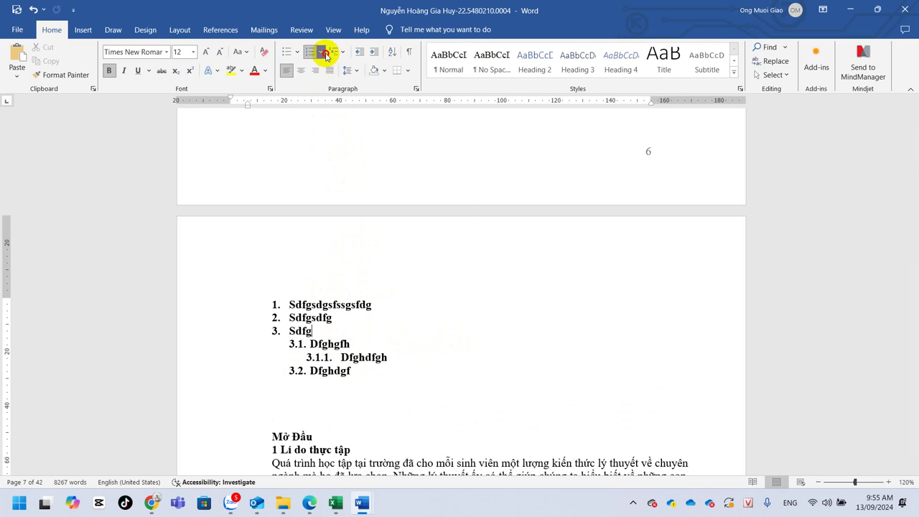
# Check the numbering options without changes and return the caret after Sdfg
pyautogui.click(320, 52)
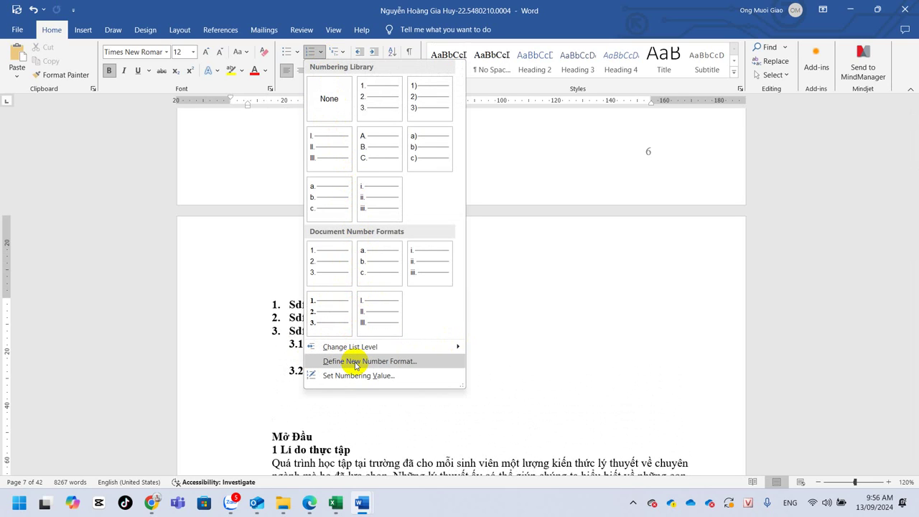
pyautogui.click(180, 355)
pyautogui.click(299, 344)
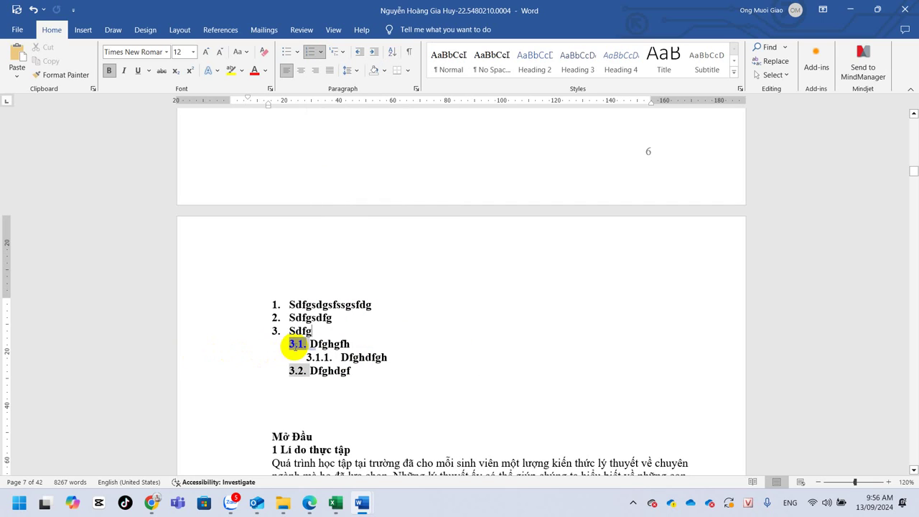
pyautogui.click(319, 332)
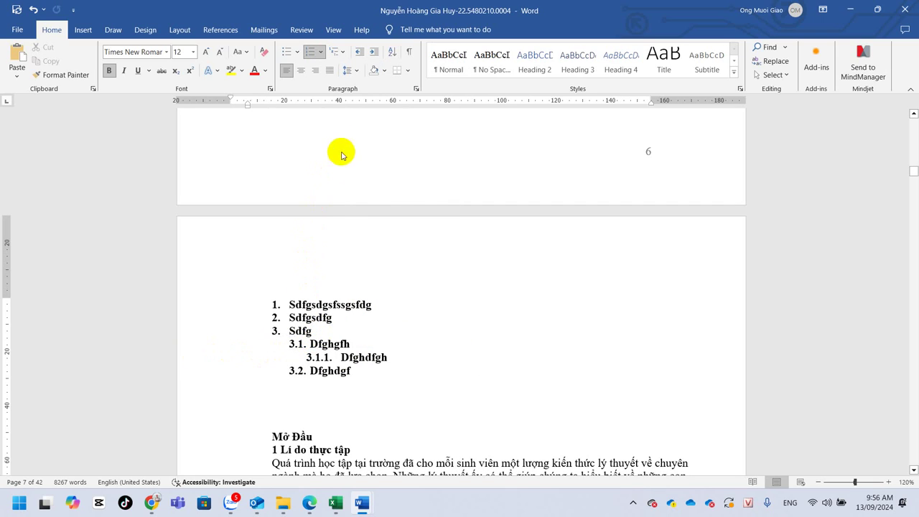
# Define a new multilevel list, linking level 1 to a Heading style, and apply it
pyautogui.click(322, 52)
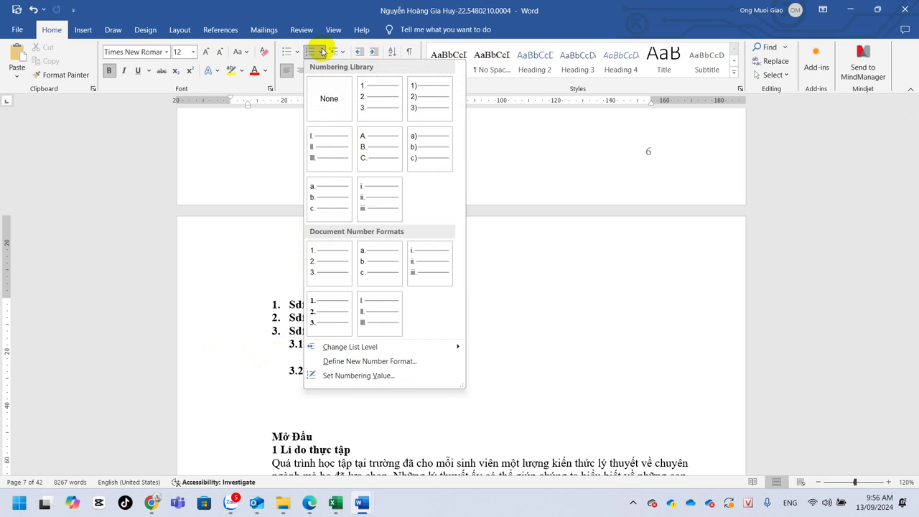
pyautogui.click(343, 52)
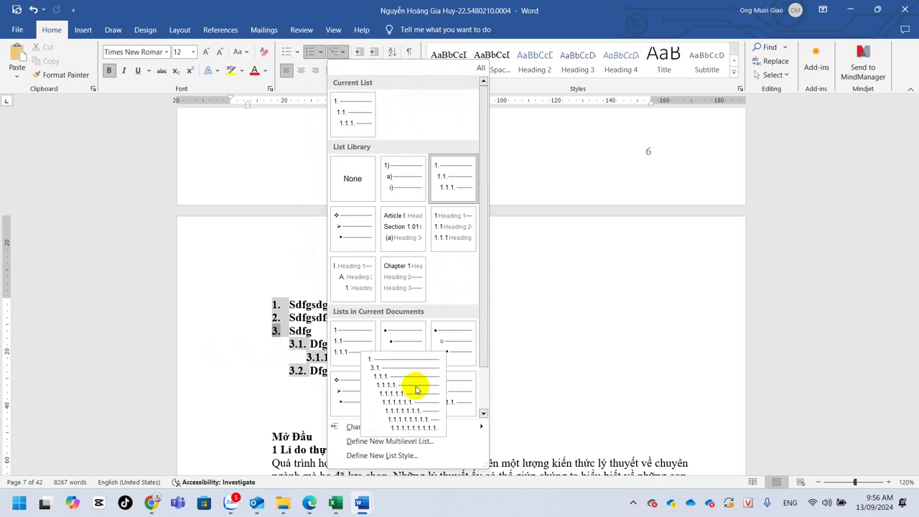
pyautogui.click(378, 441)
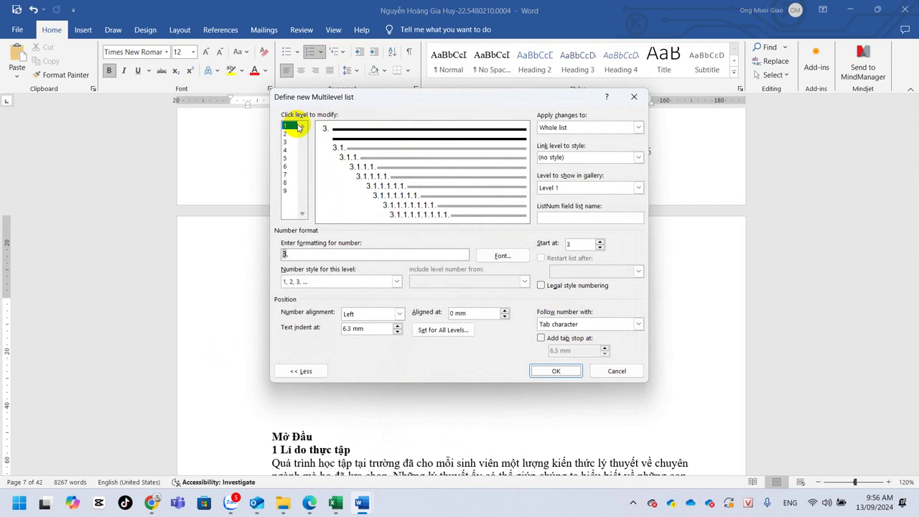
pyautogui.click(637, 157)
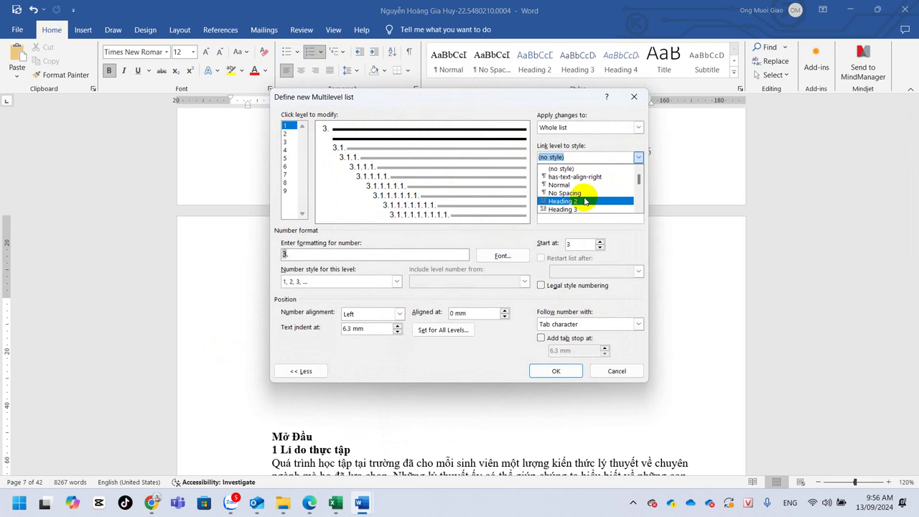
pyautogui.scroll(-2, 587, 198)
pyautogui.scroll(2, 587, 192)
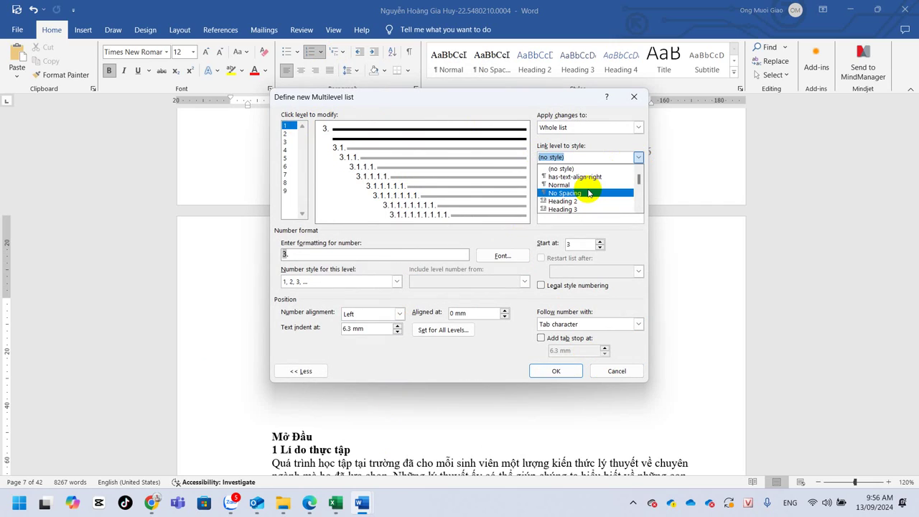
pyautogui.scroll(-1, 590, 194)
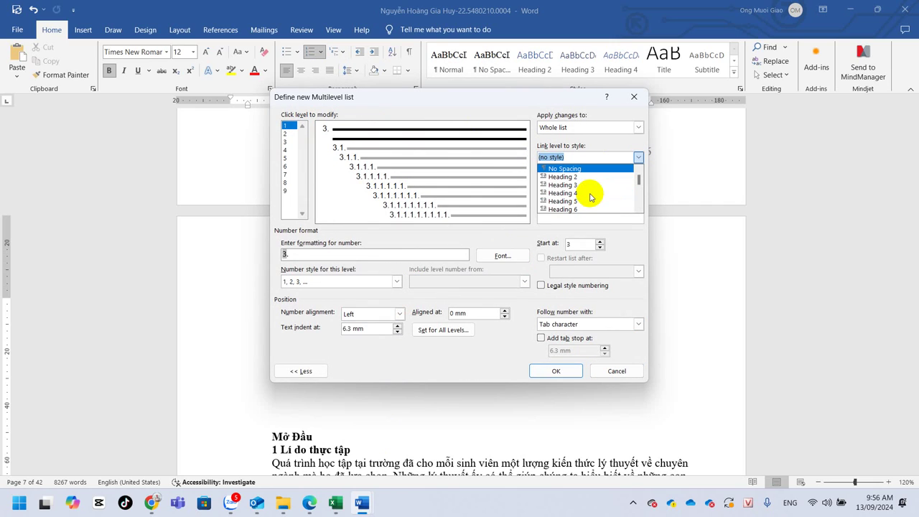
pyautogui.scroll(-1, 591, 196)
pyautogui.scroll(-1, 591, 197)
pyautogui.scroll(-1, 591, 196)
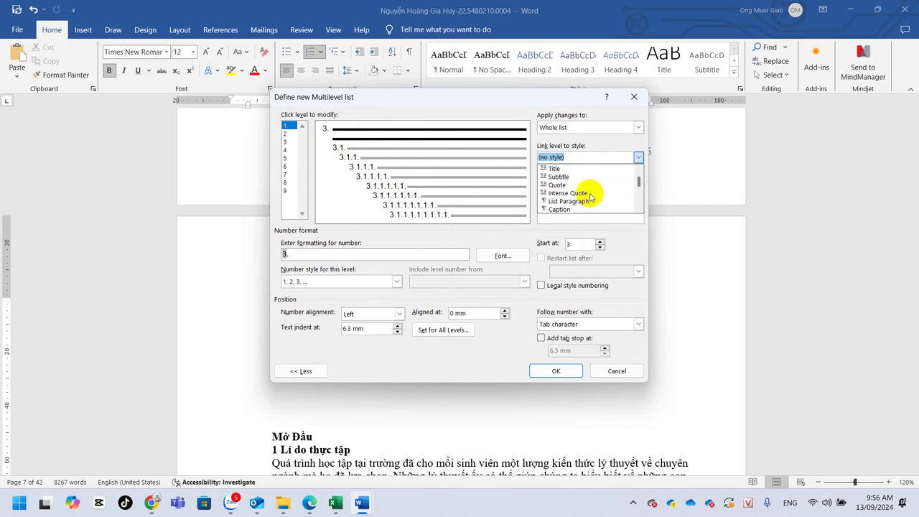
pyautogui.scroll(-1, 590, 196)
pyautogui.scroll(-2, 591, 197)
pyautogui.scroll(-3, 590, 197)
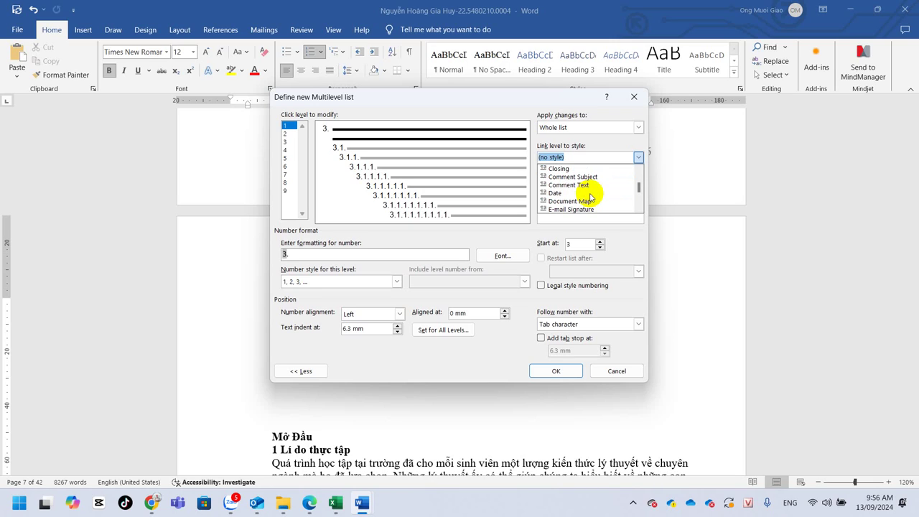
pyautogui.scroll(1, 591, 196)
pyautogui.write('H')
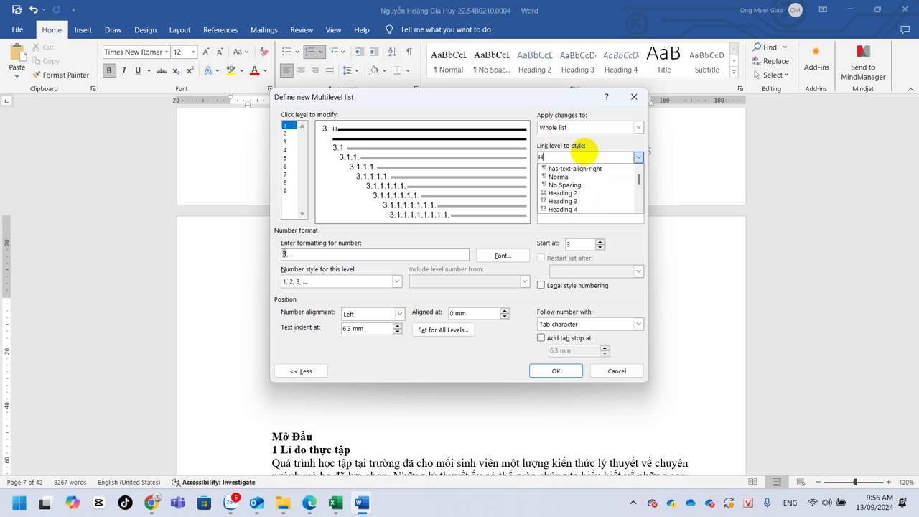
pyautogui.write('ea')
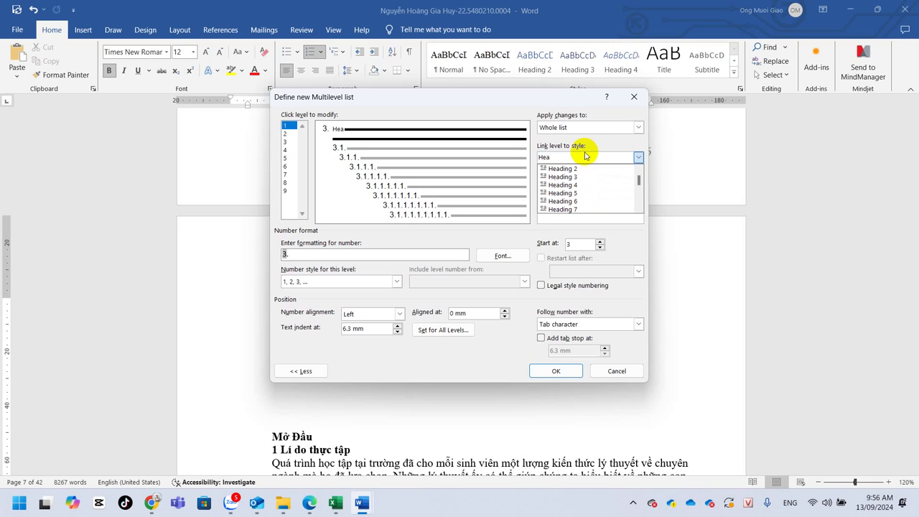
pyautogui.click(585, 156)
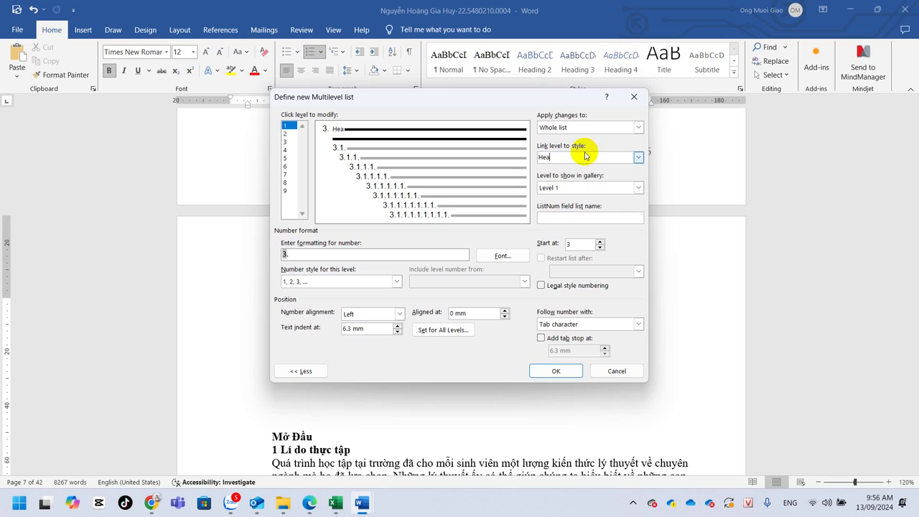
pyautogui.press('Return')
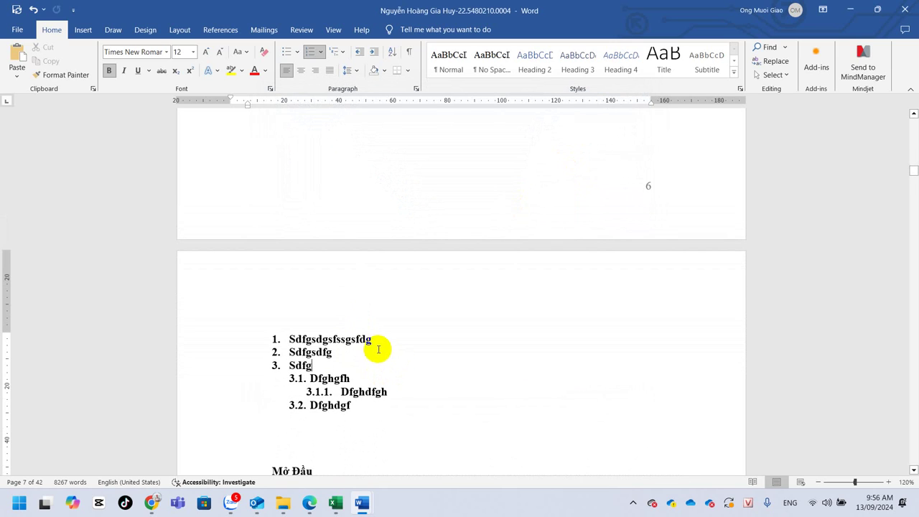
pyautogui.click(373, 339)
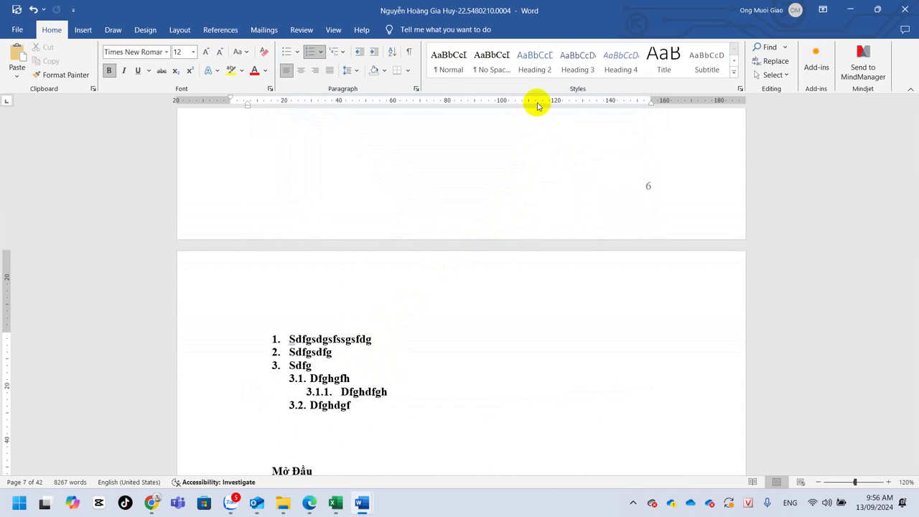
pyautogui.click(342, 52)
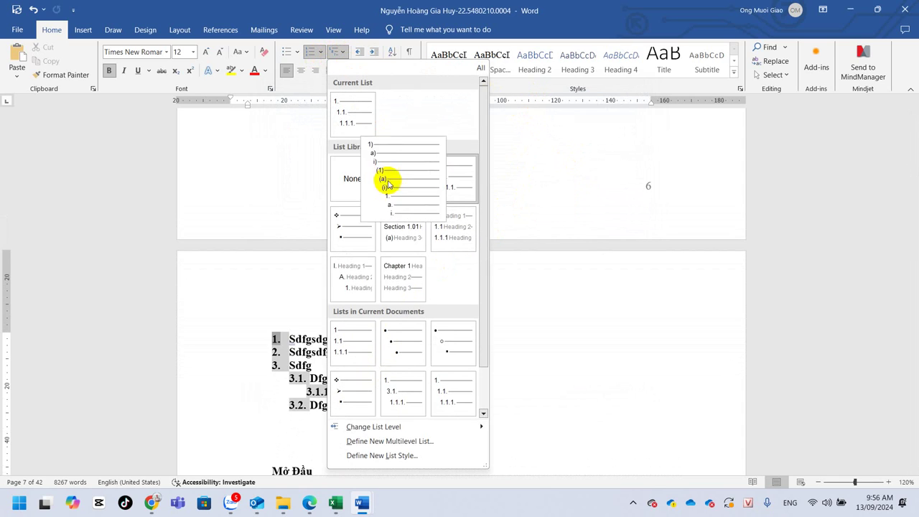
pyautogui.click(400, 441)
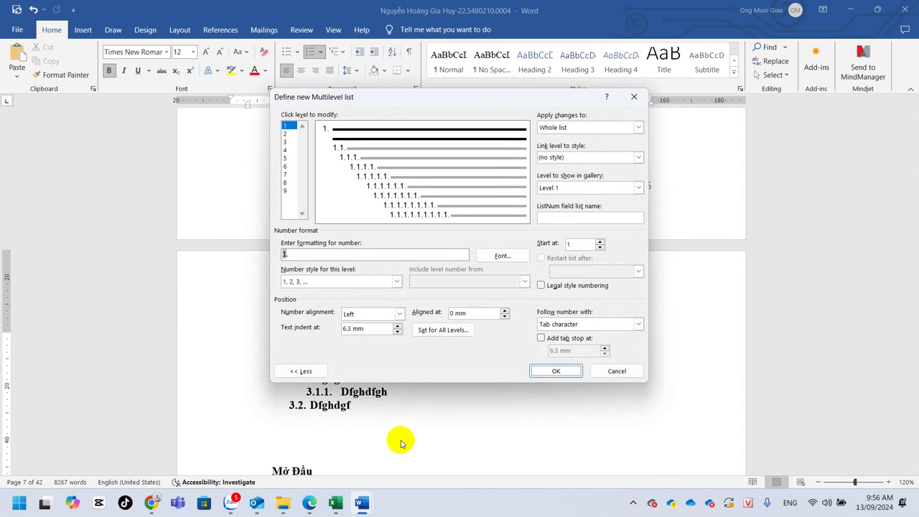
pyautogui.click(639, 157)
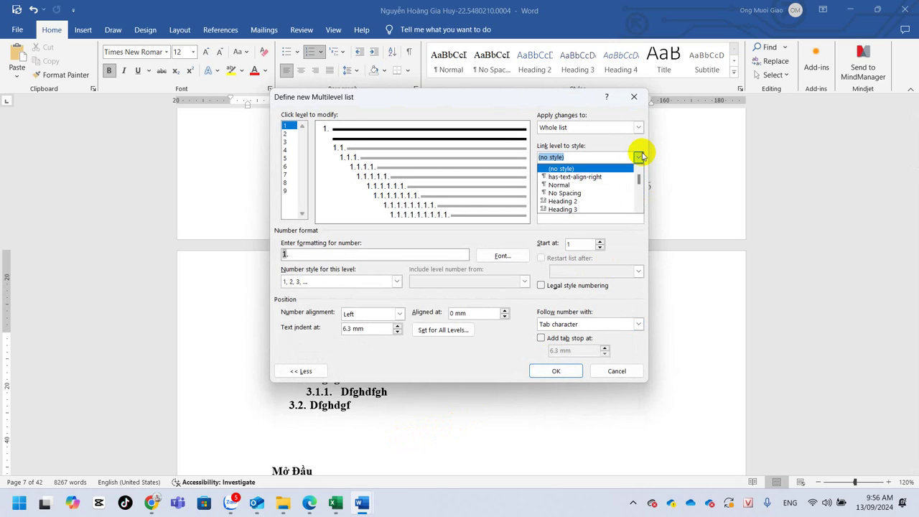
pyautogui.press('Escape')
pyautogui.press('Escape')
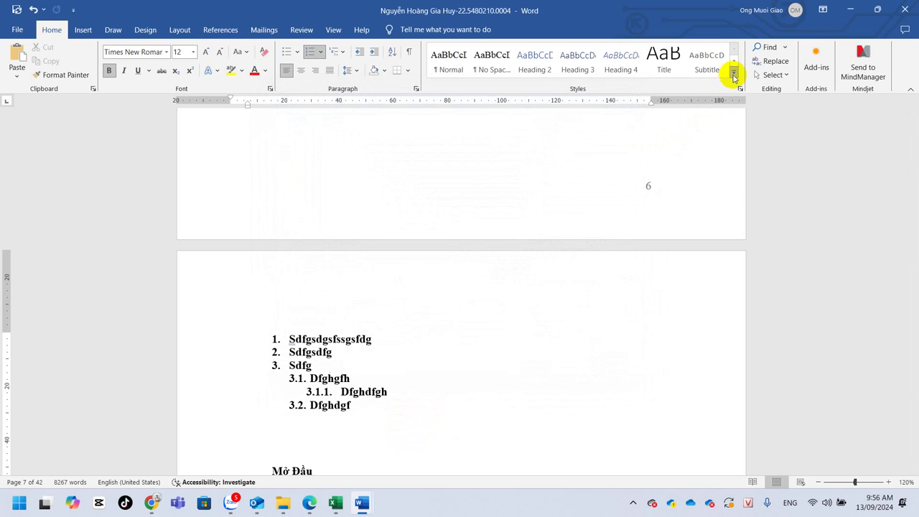
pyautogui.click(733, 73)
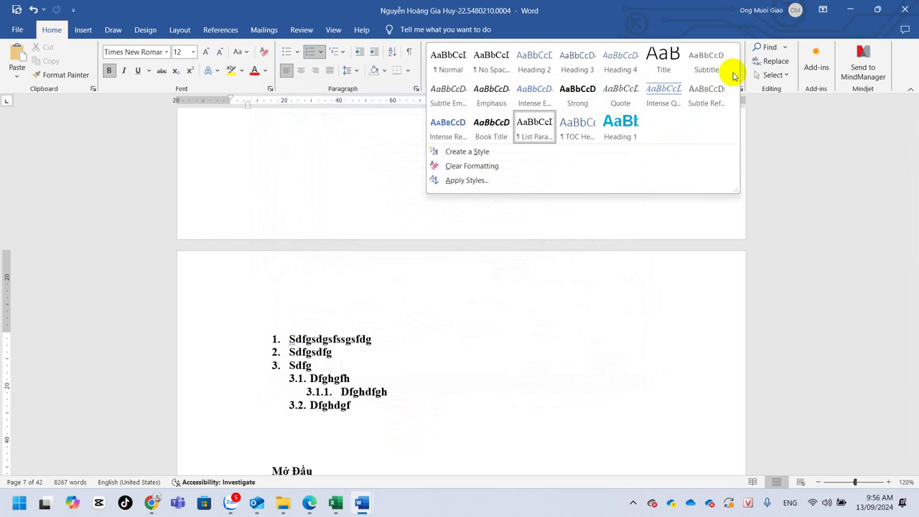
pyautogui.press('Escape')
pyautogui.scroll(-3, 415, 348)
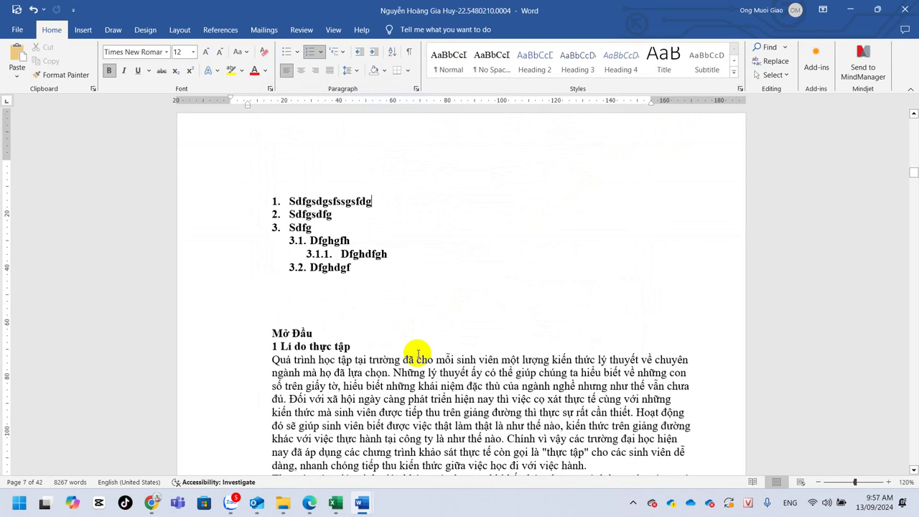
pyautogui.scroll(-2, 417, 353)
# Select the report text from Mở Đầu through the 2.2 Nhu cầu của doanh nghiệp page
pyautogui.click(271, 261)
pyautogui.scroll(-3, 535, 332)
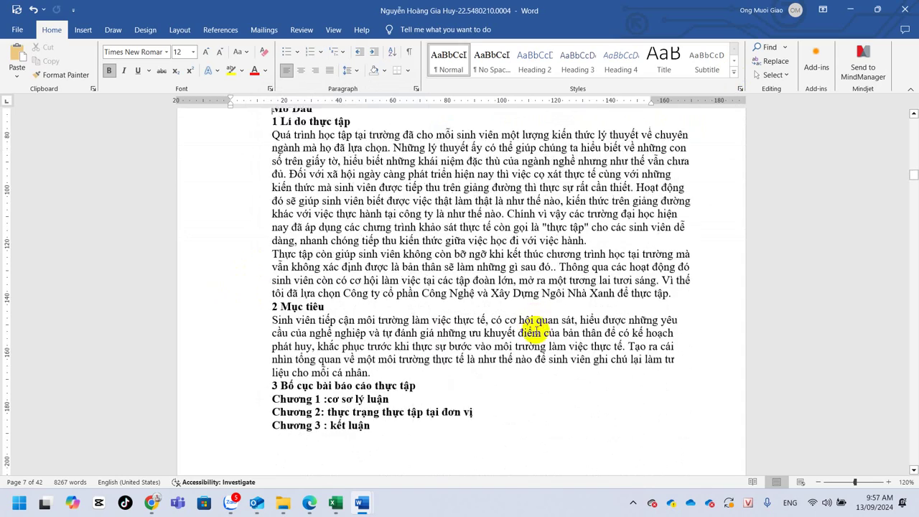
pyautogui.scroll(-7, 535, 332)
pyautogui.scroll(-5, 529, 347)
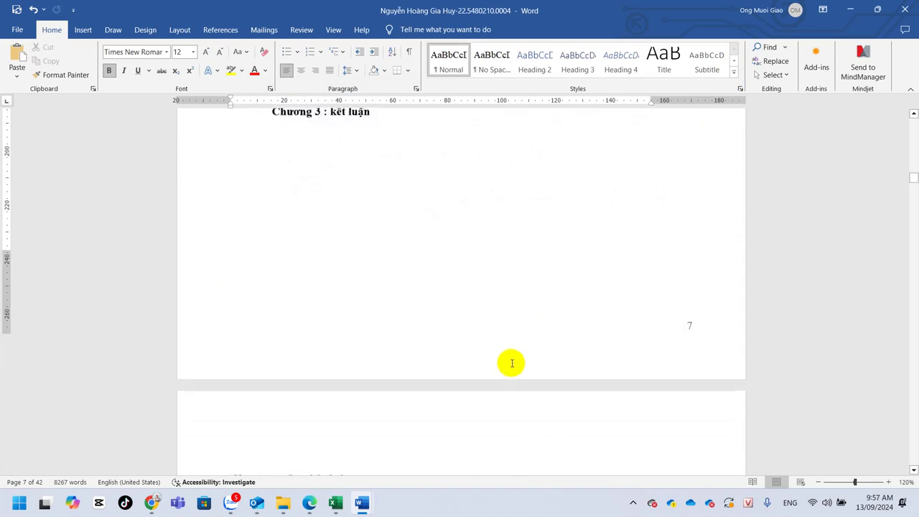
pyautogui.scroll(-5, 511, 364)
pyautogui.scroll(-5, 515, 371)
pyautogui.scroll(-5, 517, 378)
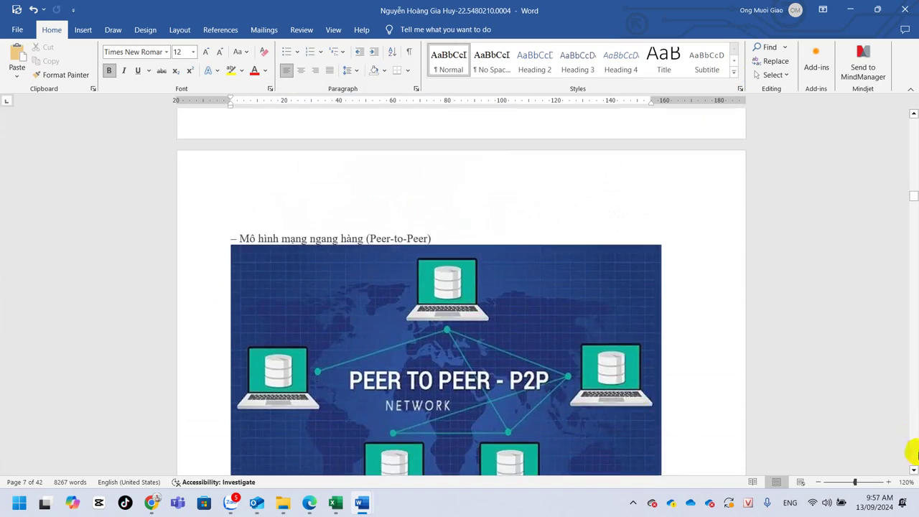
pyautogui.click(913, 447)
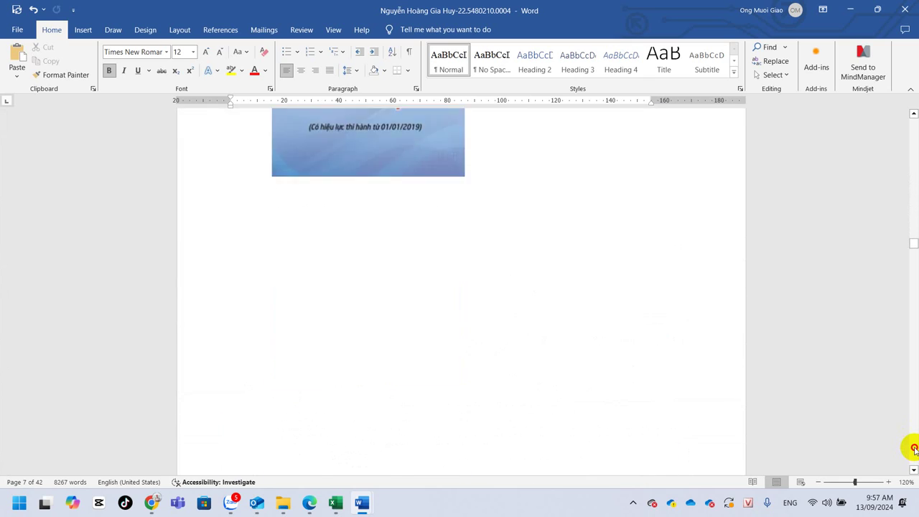
pyautogui.click(914, 447)
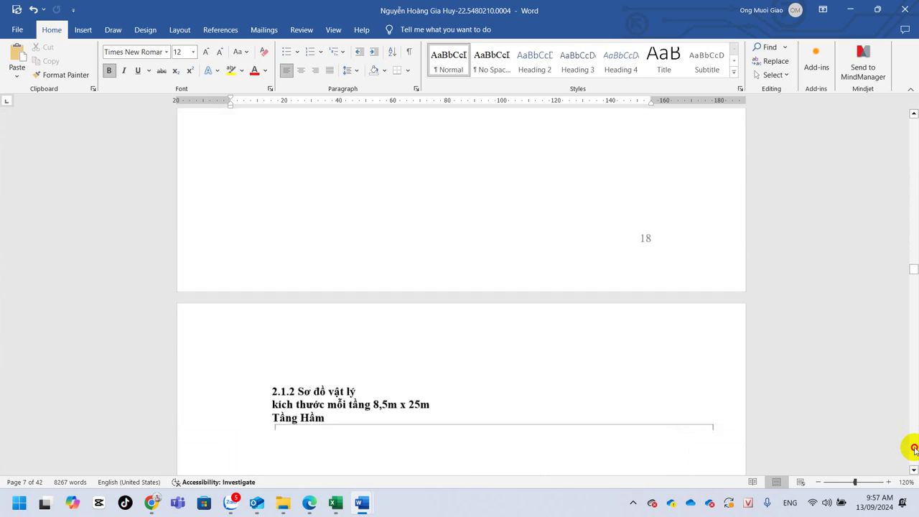
pyautogui.click(913, 447)
pyautogui.click(913, 447)
pyautogui.keyDown('shift'); pyautogui.click(575, 443); pyautogui.keyUp('shift')
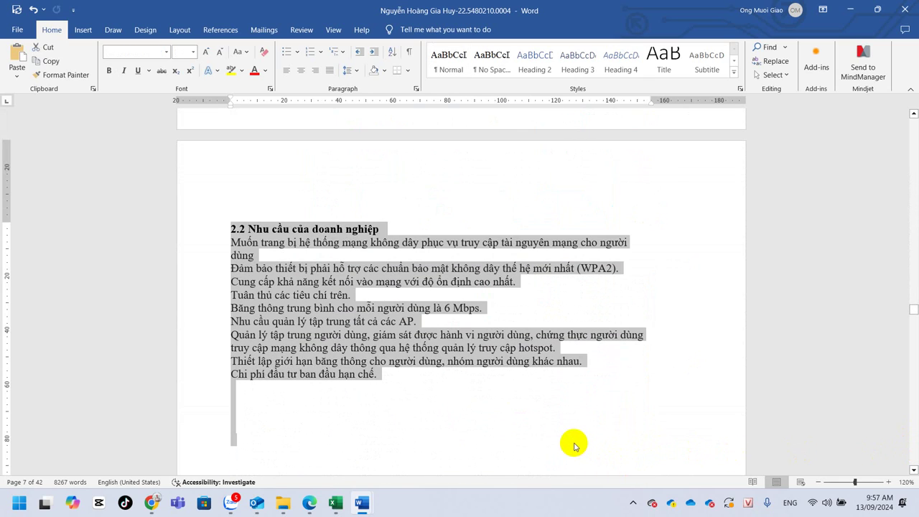
# Copy the selected report into a new blank document (Document5)
pyautogui.hotkey('ctrl', 'c')
pyautogui.hotkey('ctrl', 'n')
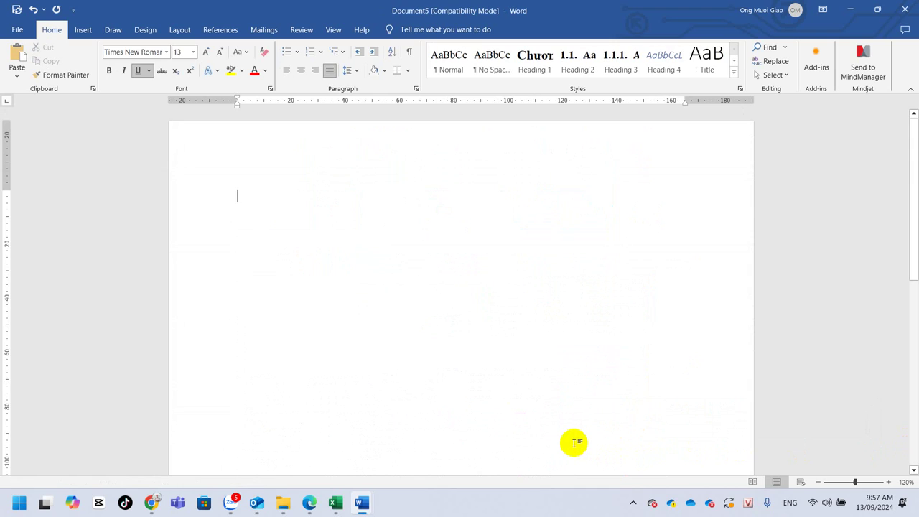
pyautogui.hotkey('ctrl', 'v')
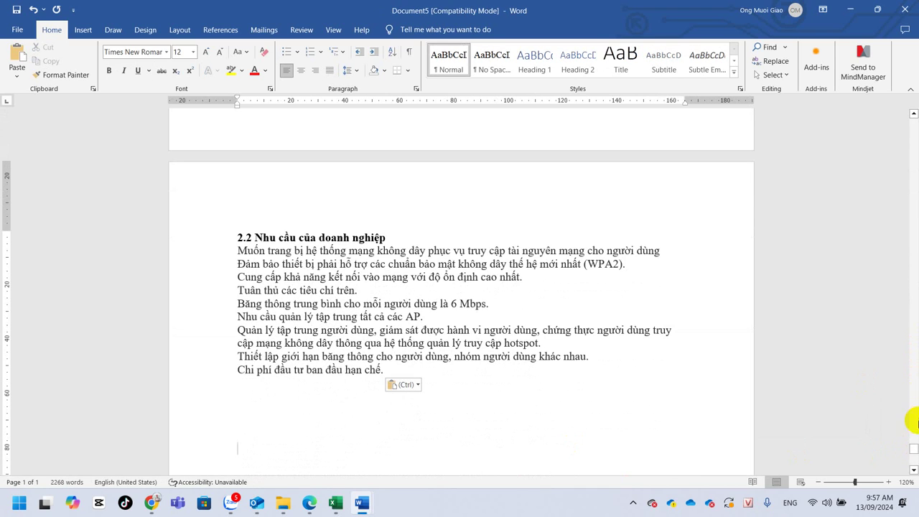
# Insert a page break before Mở Đầu to push it onto a new page
pyautogui.moveTo(914, 448); pyautogui.dragTo(914, 115)
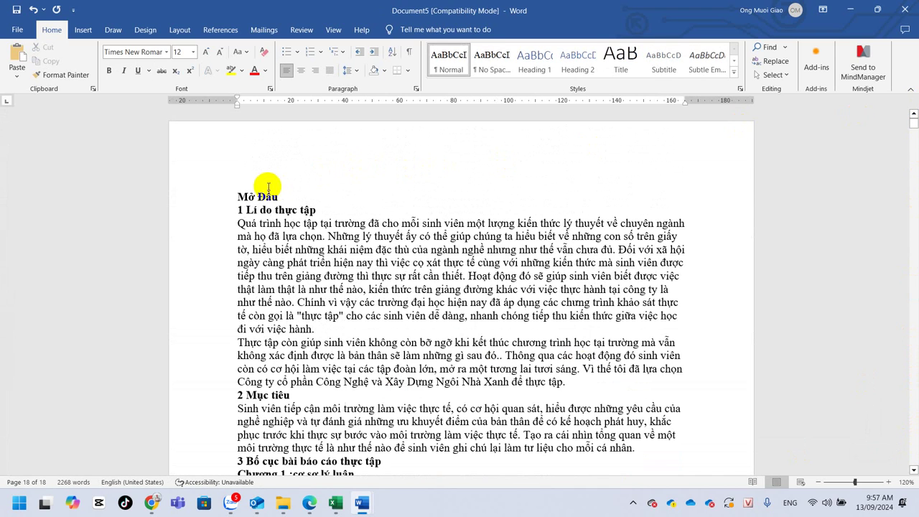
pyautogui.click(238, 196)
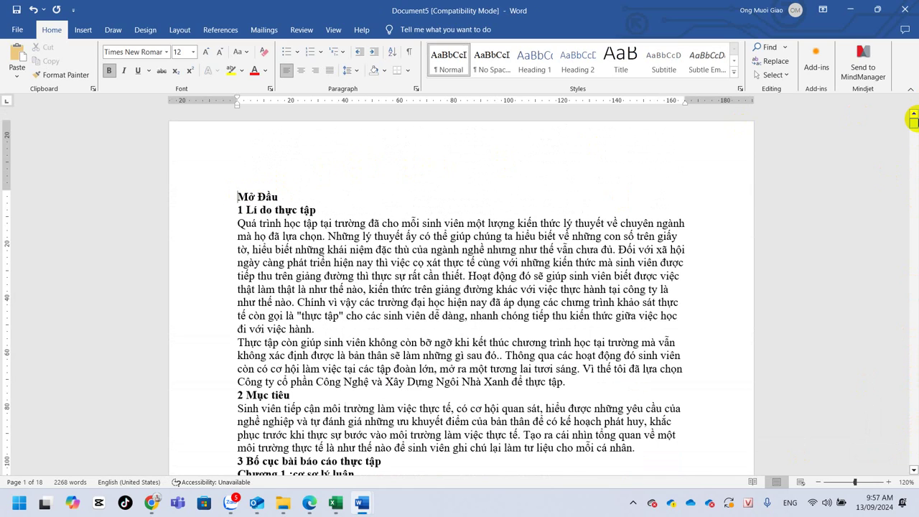
pyautogui.click(914, 114)
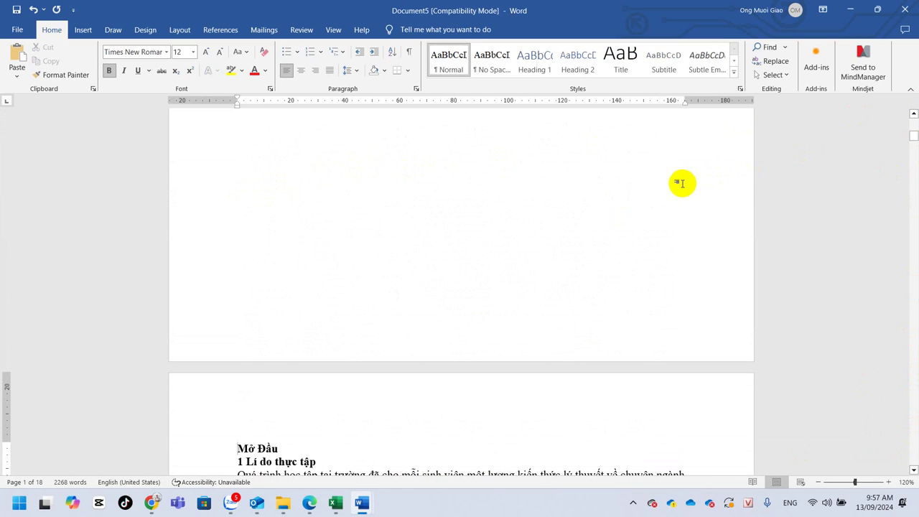
pyautogui.hotkey('ctrl', 'Return')
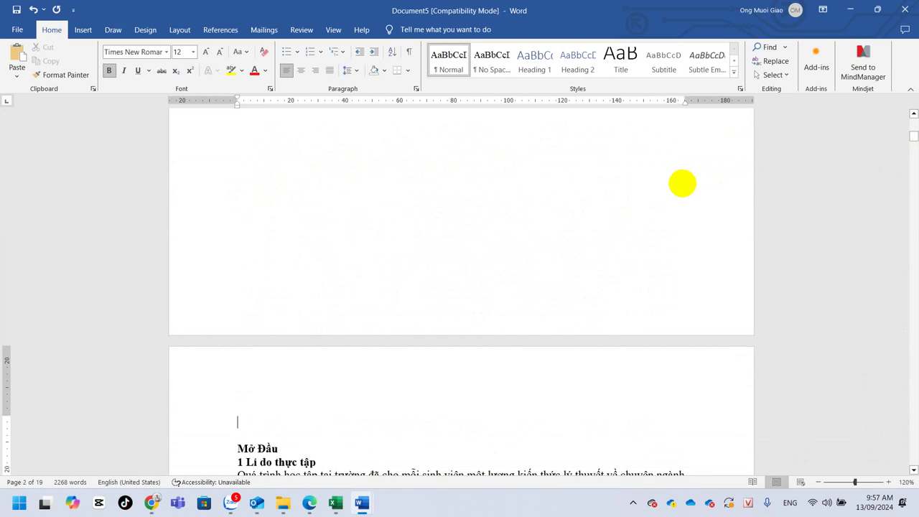
pyautogui.scroll(1, 682, 183)
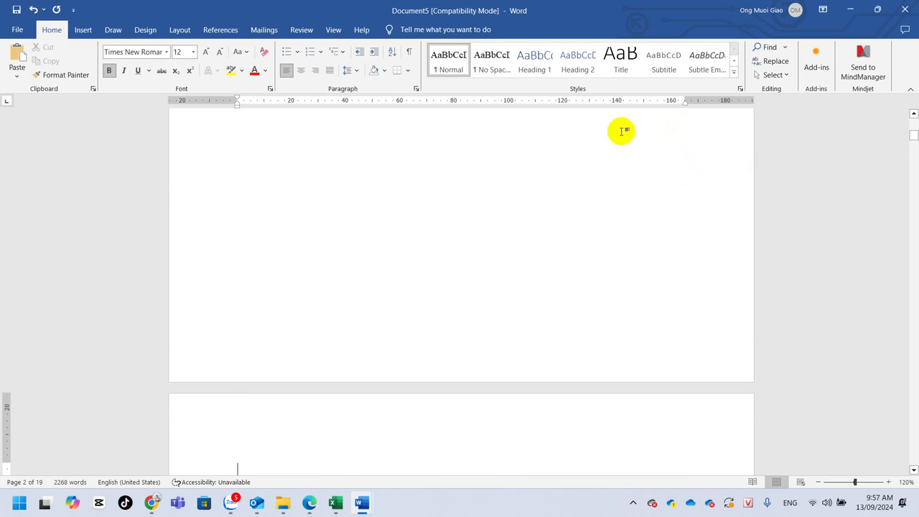
pyautogui.scroll(-3, 503, 223)
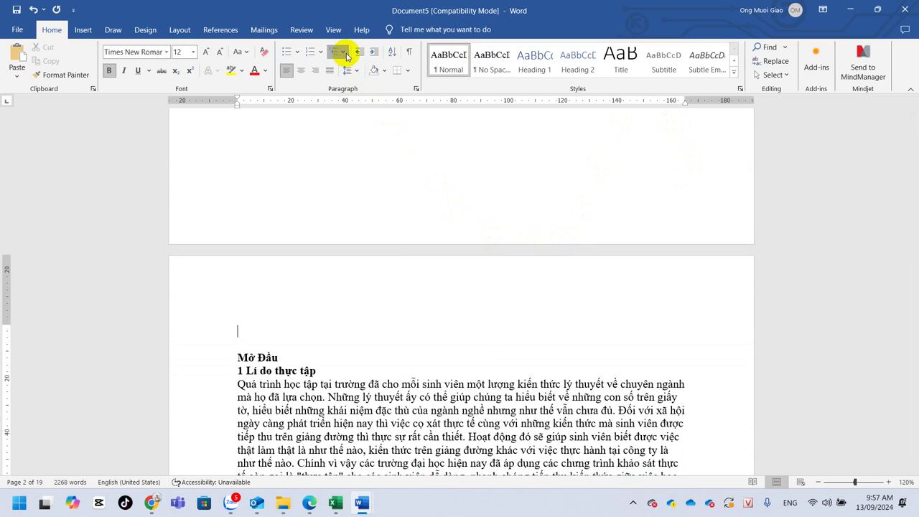
# Build a sample multilevel list above Mở Đầu: items 1–3, sub-items 3.1–3.2 and 3.2.1
pyautogui.click(338, 57)
pyautogui.click(456, 177)
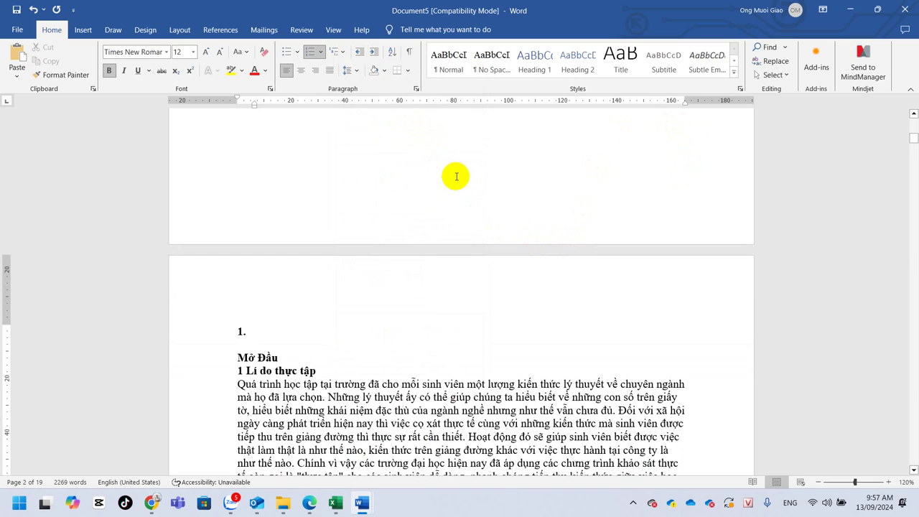
pyautogui.write('sfgsdfgs')
pyautogui.press('Return')
pyautogui.write('gfsfdg')
pyautogui.press('Return')
pyautogui.write('s')
pyautogui.write('Sfgd f')
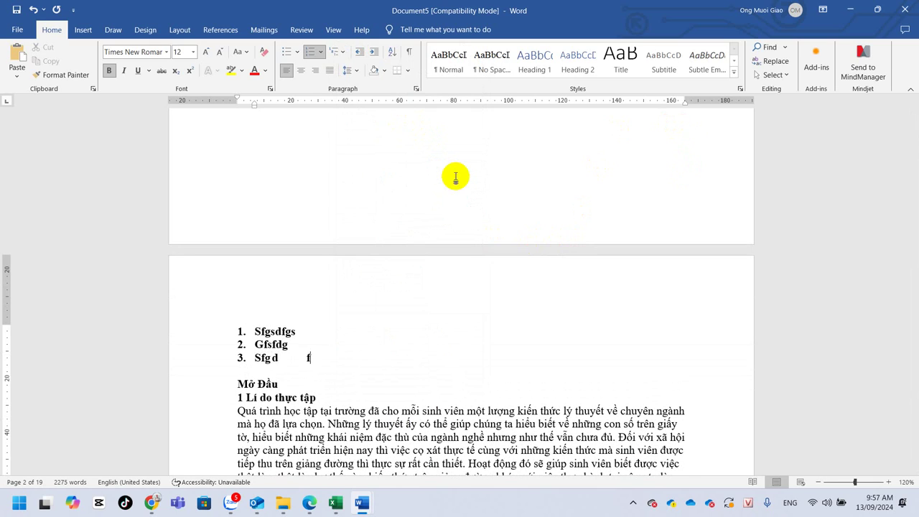
pyautogui.press('Return')
pyautogui.write('fdfghd')
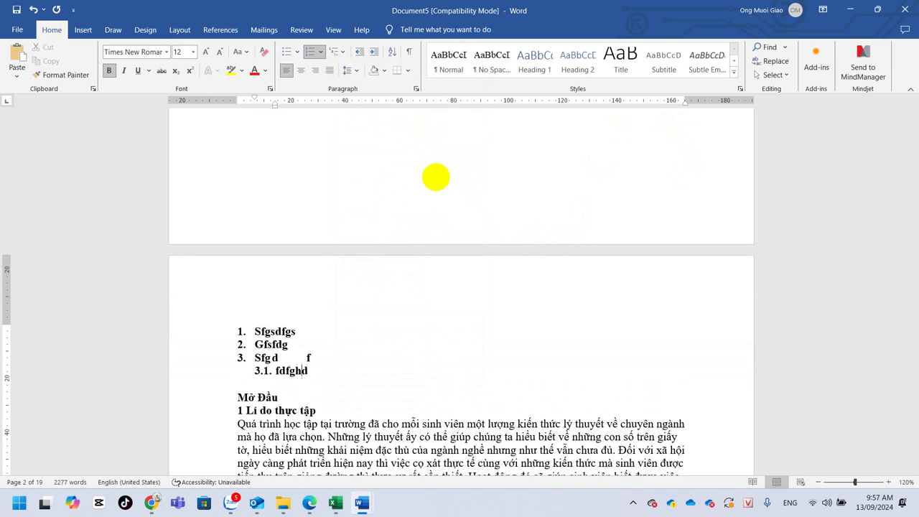
pyautogui.write('fh')
pyautogui.press('Return')
pyautogui.write('dfghdgh')
pyautogui.press('Return')
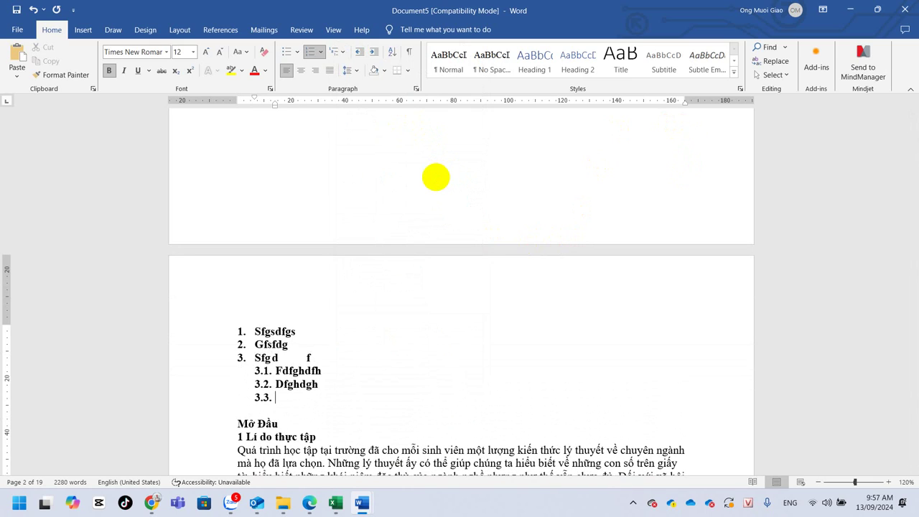
pyautogui.write('fdgfhdgh')
pyautogui.write('Fdgfhdgh')
pyautogui.press('Return')
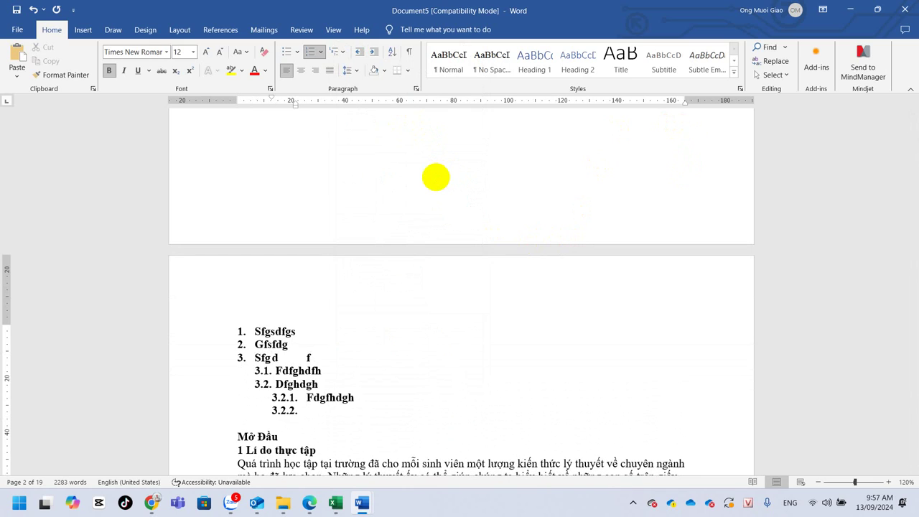
pyautogui.click(297, 332)
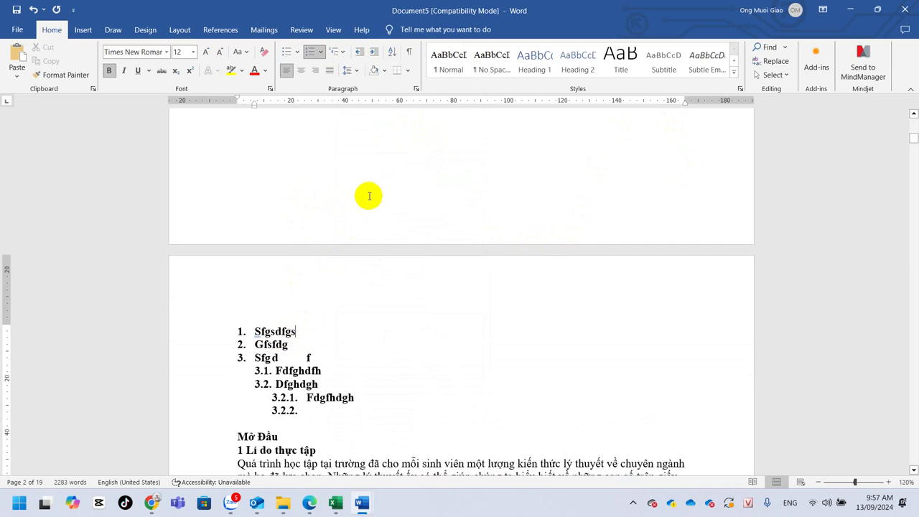
pyautogui.click(344, 52)
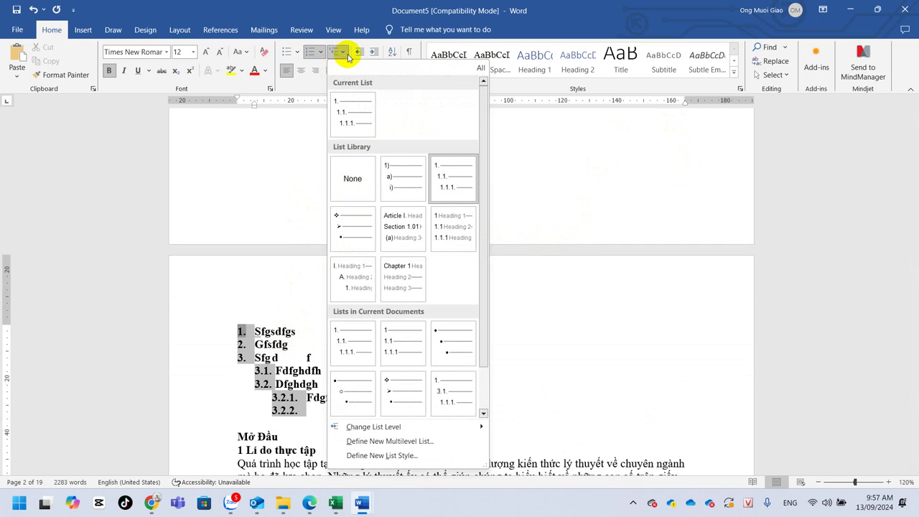
# Create a new list definition with level 1 linked to Heading 1 and numbered 'Chương 1:'
pyautogui.click(389, 441)
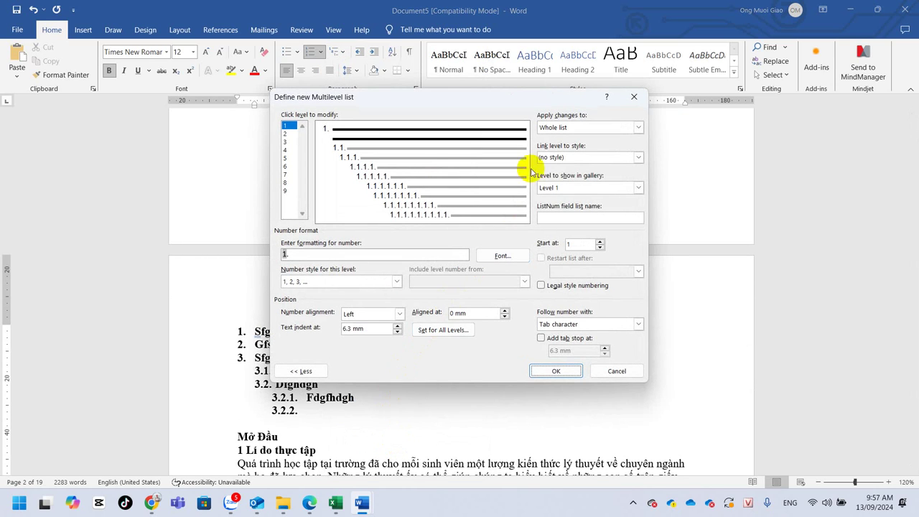
pyautogui.click(637, 157)
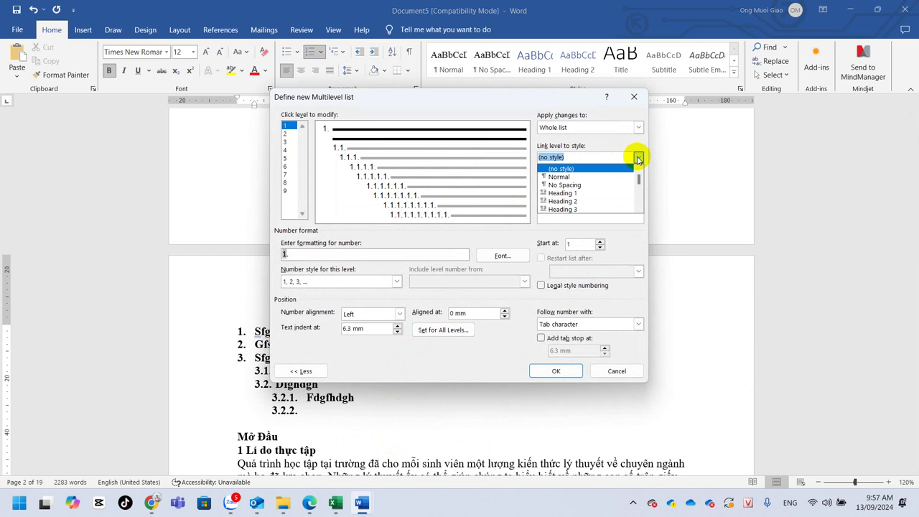
pyautogui.click(612, 192)
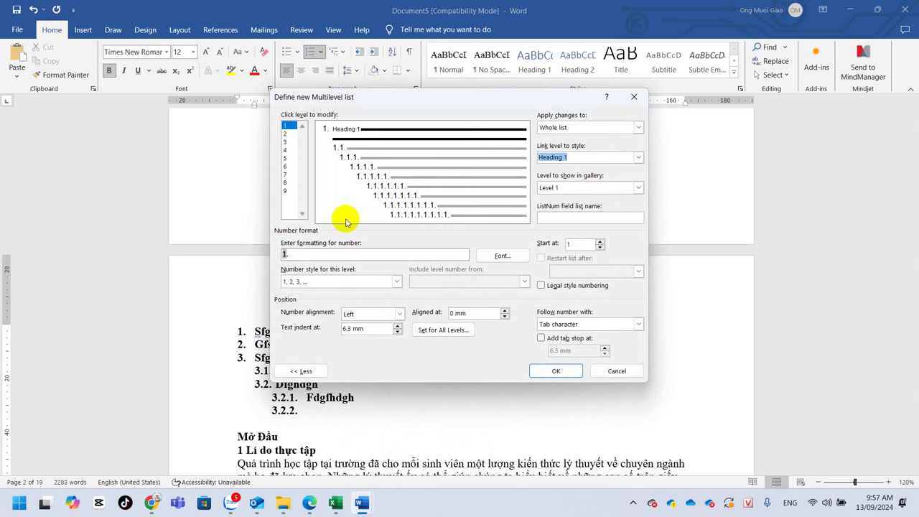
pyautogui.click(324, 254)
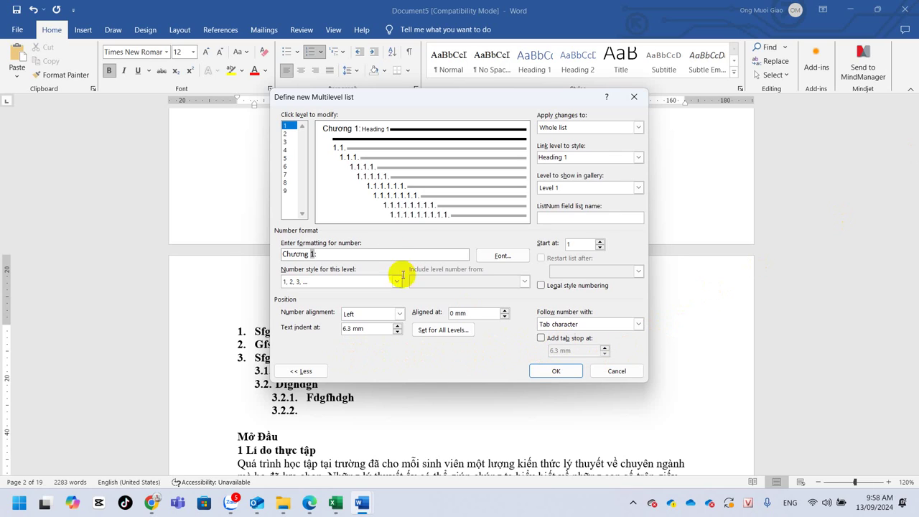
pyautogui.click(638, 127)
pyautogui.click(553, 137)
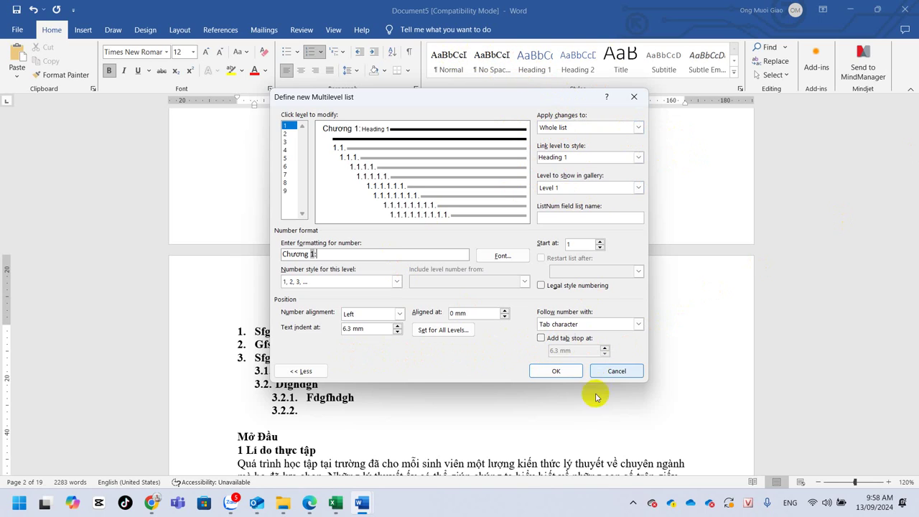
pyautogui.click(284, 134)
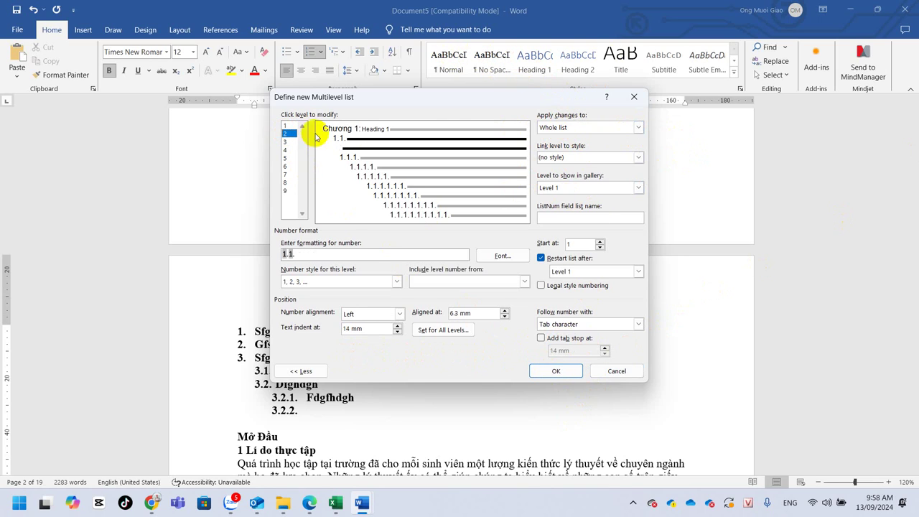
# Link list levels 2, 3 and 4 to Heading 2, 3 and 4 and apply the definition
pyautogui.click(638, 158)
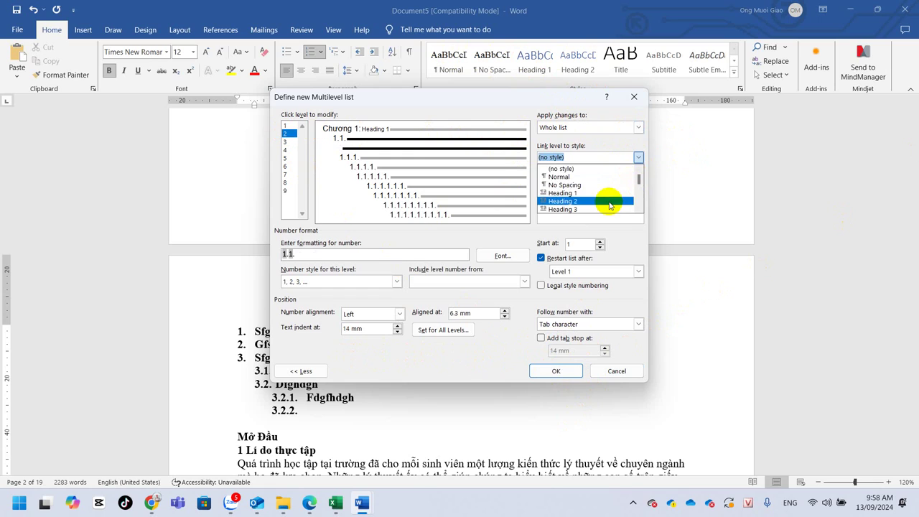
pyautogui.click(603, 202)
pyautogui.click(284, 142)
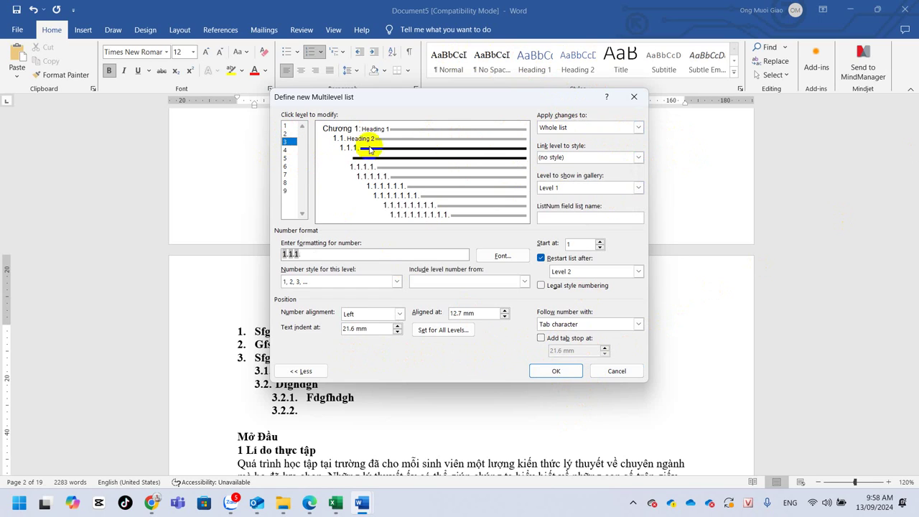
pyautogui.click(639, 157)
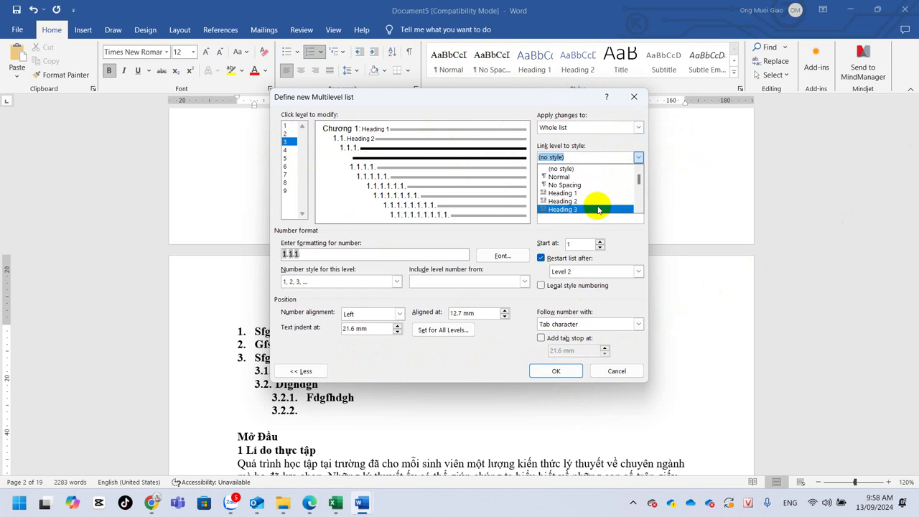
pyautogui.click(593, 209)
pyautogui.click(285, 149)
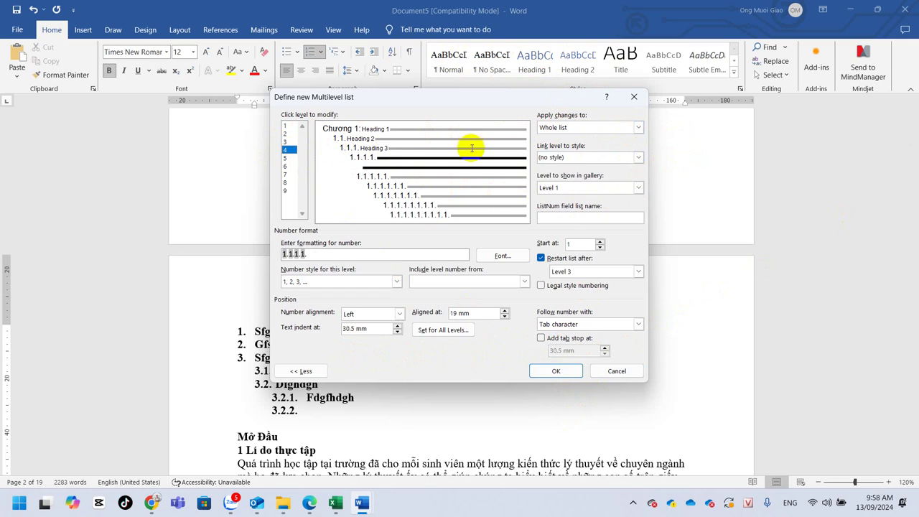
pyautogui.click(638, 157)
pyautogui.scroll(-2, 635, 181)
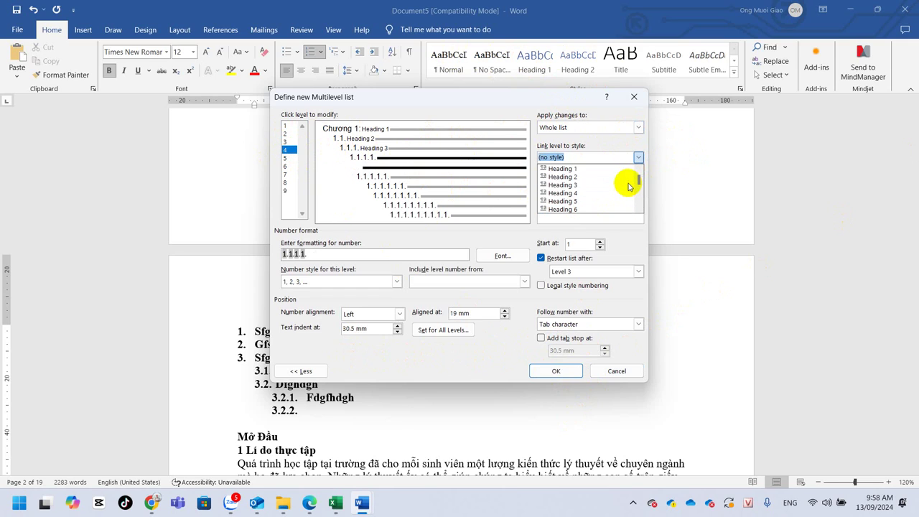
pyautogui.click(588, 193)
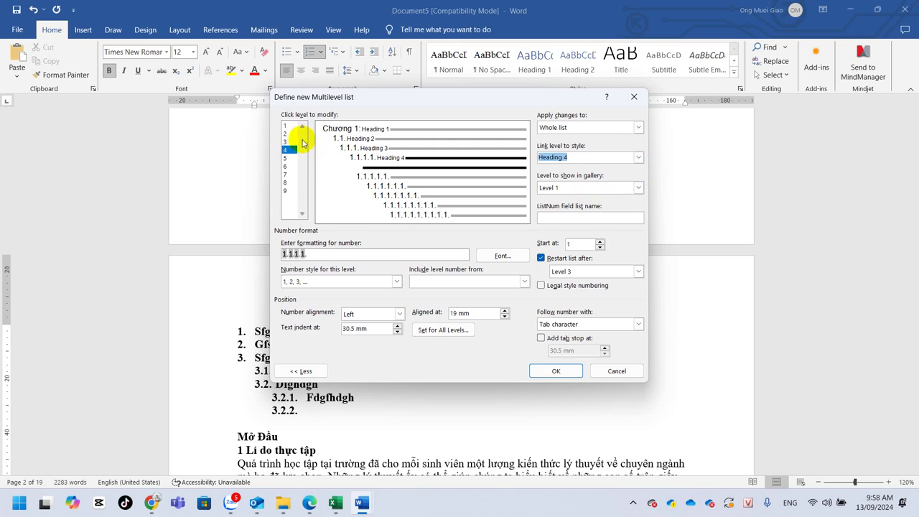
pyautogui.click(286, 133)
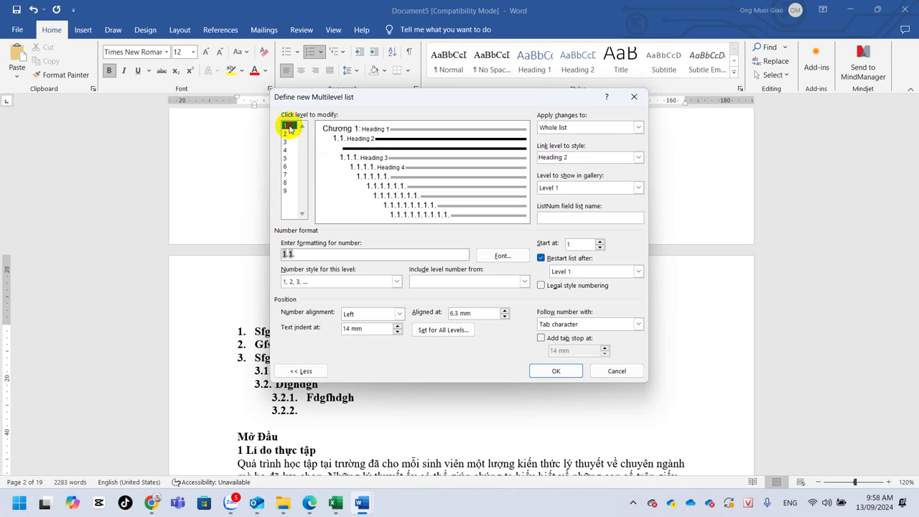
pyautogui.click(287, 125)
pyautogui.click(546, 373)
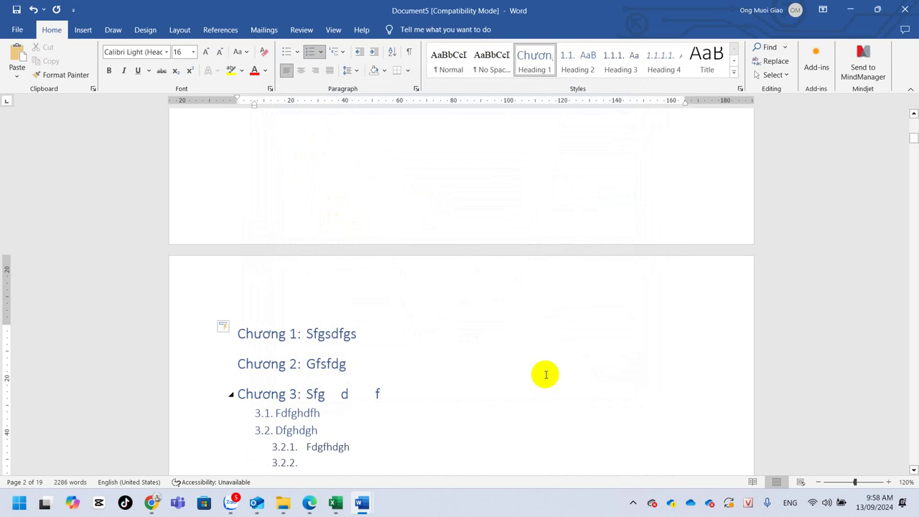
# Apply Heading 1 to the Mở Đầu line so it reads 'Chương 4: Mở Đầu'
pyautogui.scroll(-3, 546, 374)
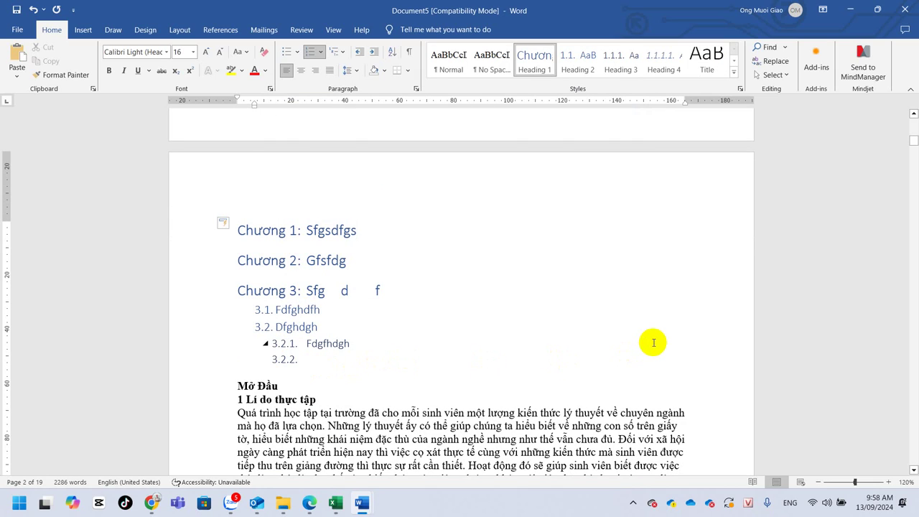
pyautogui.click(291, 387)
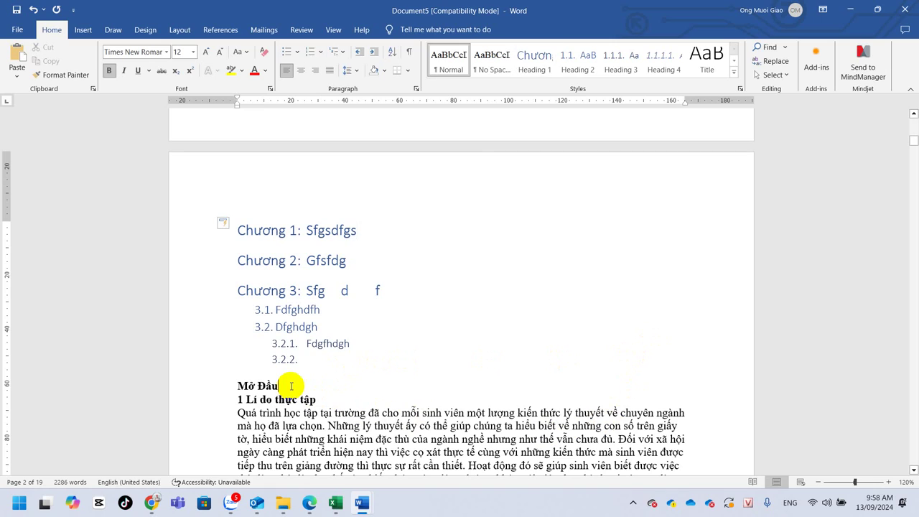
pyautogui.click(535, 61)
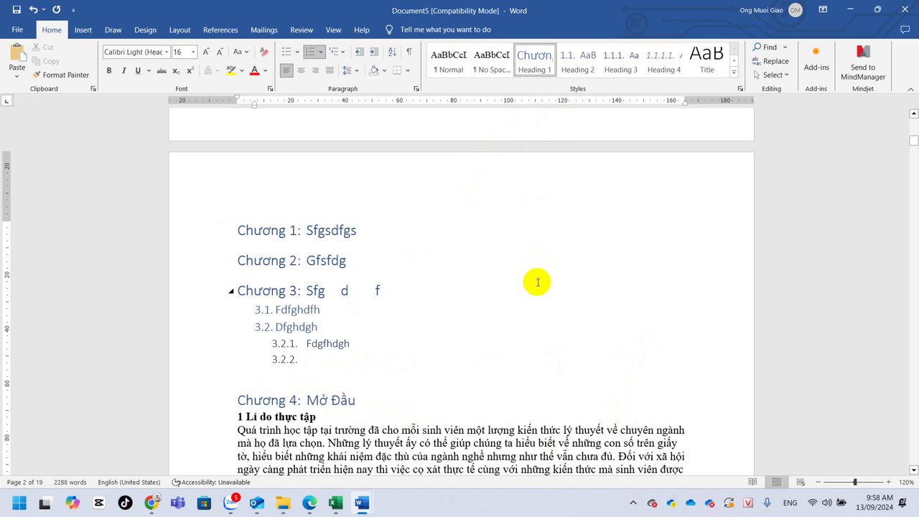
pyautogui.click(372, 235)
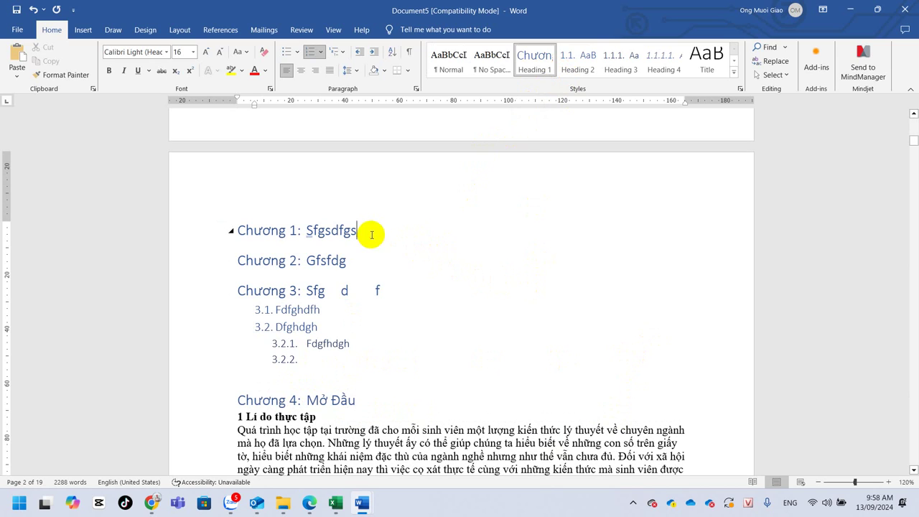
# Modify the Heading 1 style to Times New Roman, bold, with Automatic (black) colour
pyautogui.rightClick(547, 60)
pyautogui.click(542, 83)
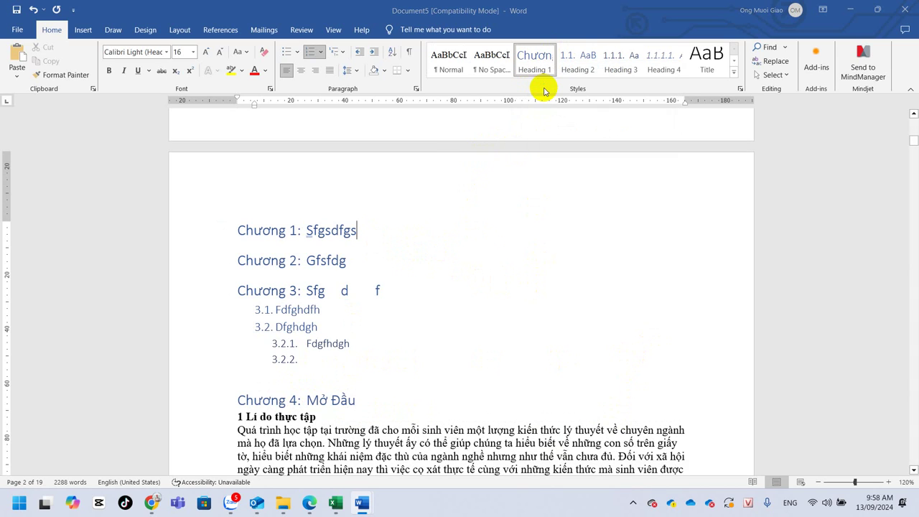
pyautogui.click(494, 233)
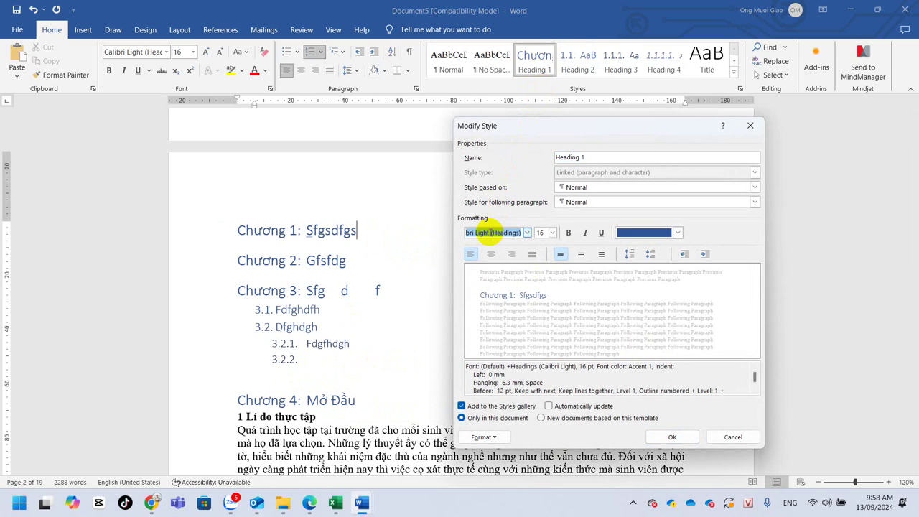
pyautogui.write('Times New Roman')
pyautogui.click(494, 233)
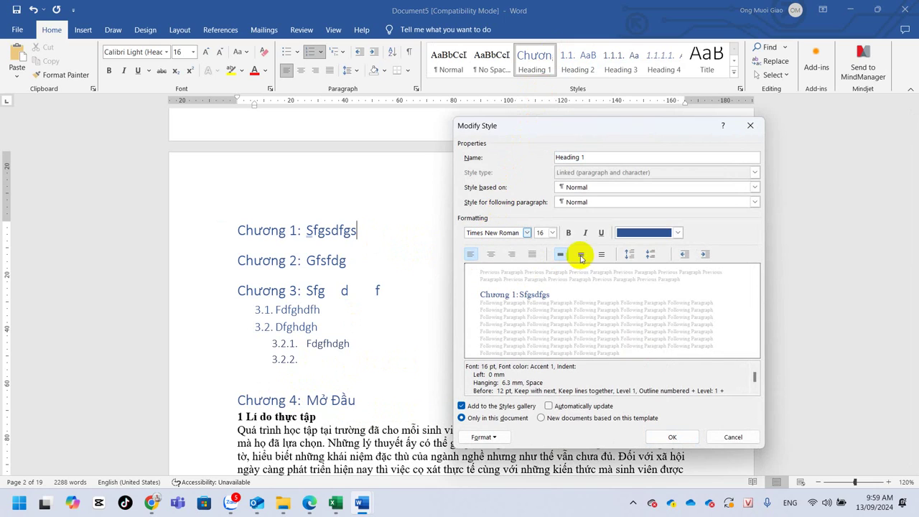
pyautogui.click(652, 234)
pyautogui.click(639, 251)
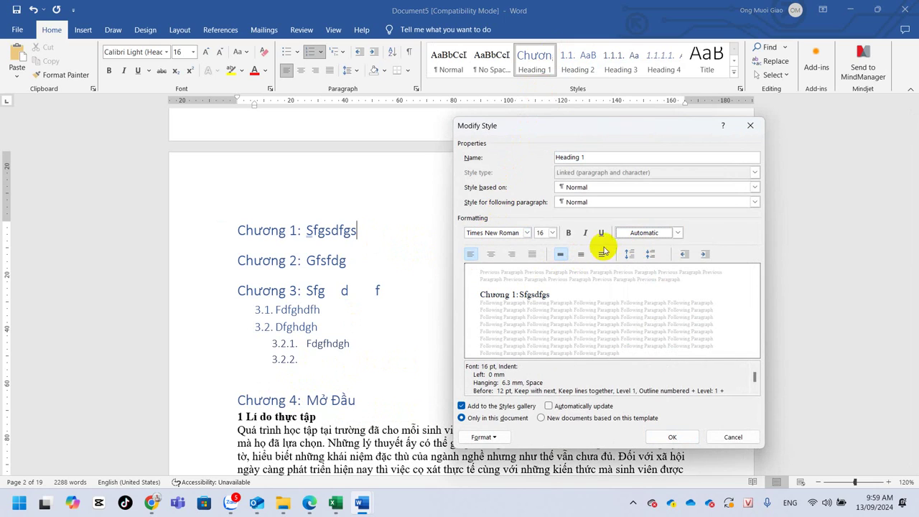
pyautogui.click(569, 233)
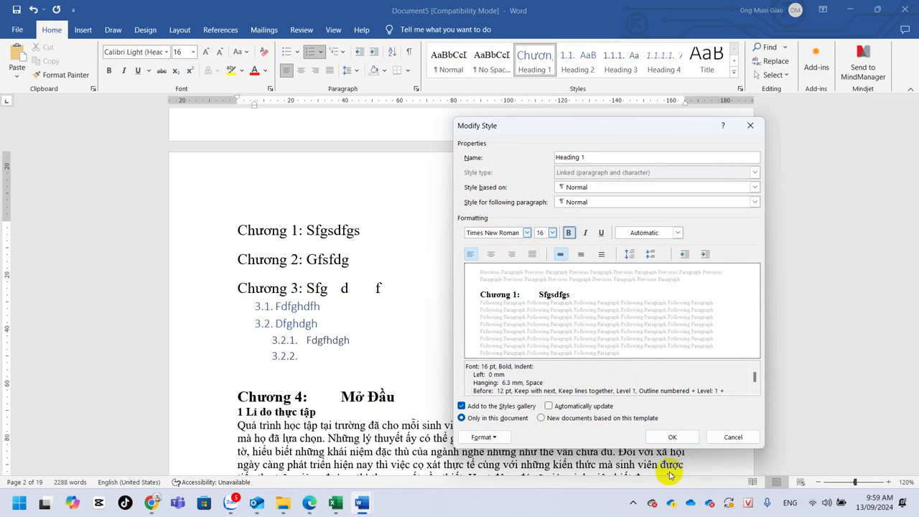
pyautogui.click(668, 437)
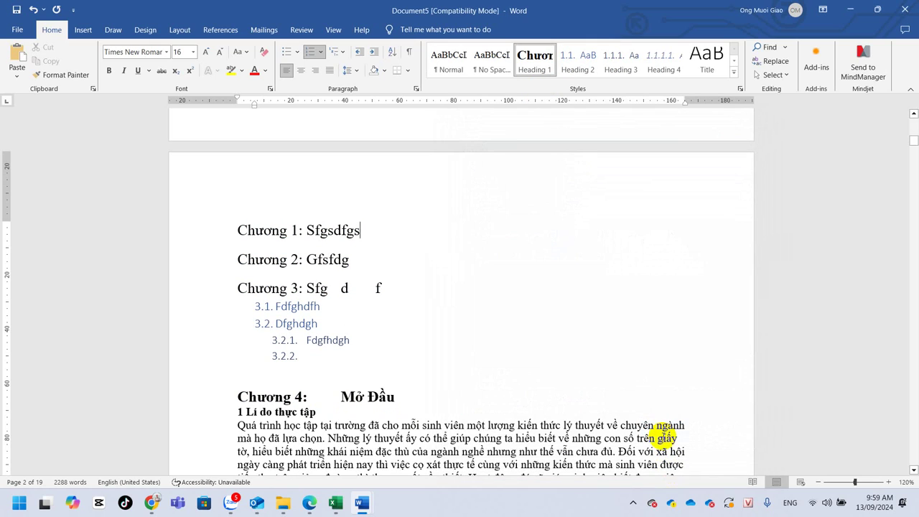
# Apply Heading 2 to the '1 Lí do thực tập' line
pyautogui.click(386, 396)
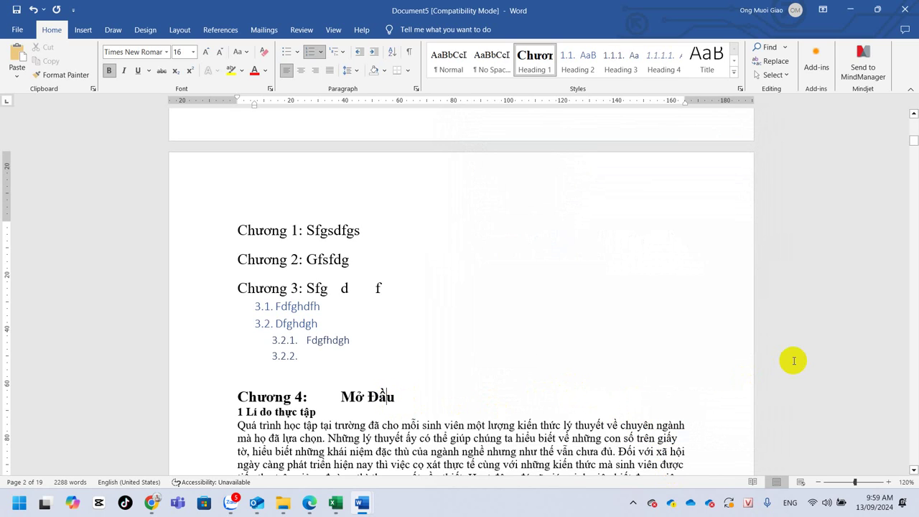
pyautogui.scroll(-3, 675, 351)
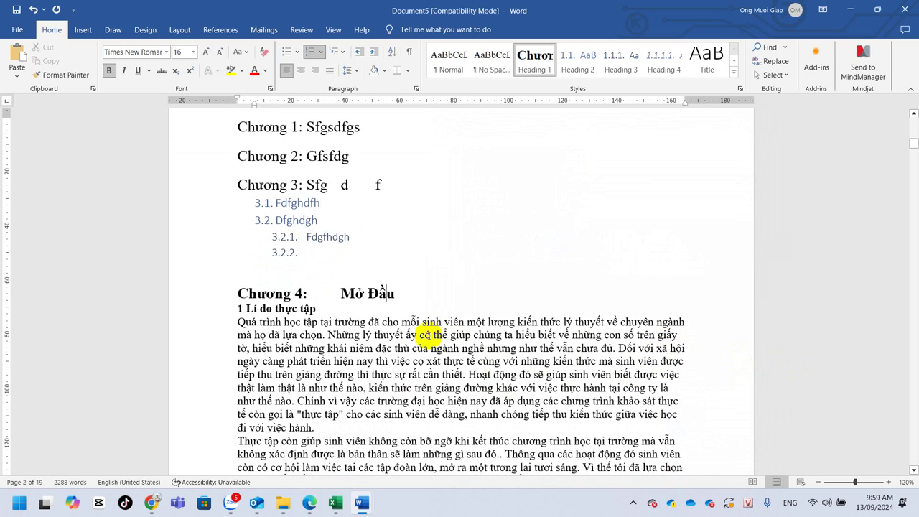
pyautogui.click(365, 308)
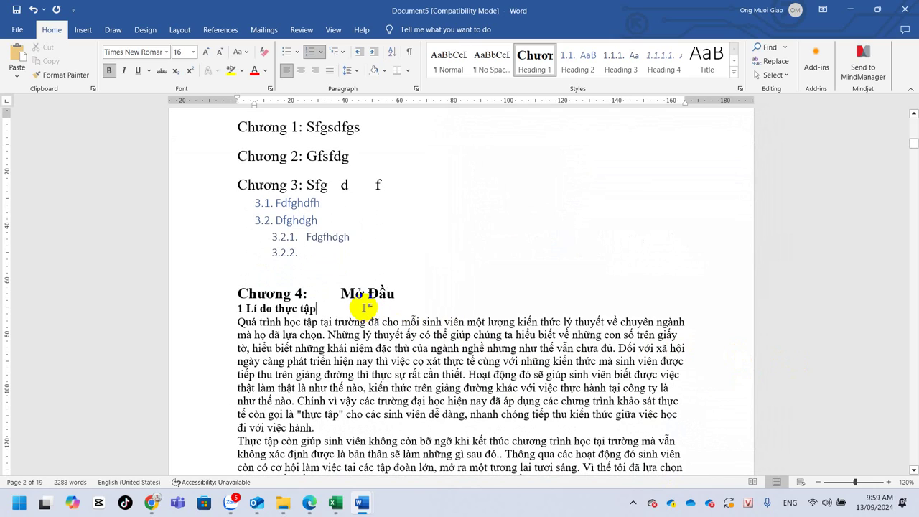
pyautogui.click(575, 62)
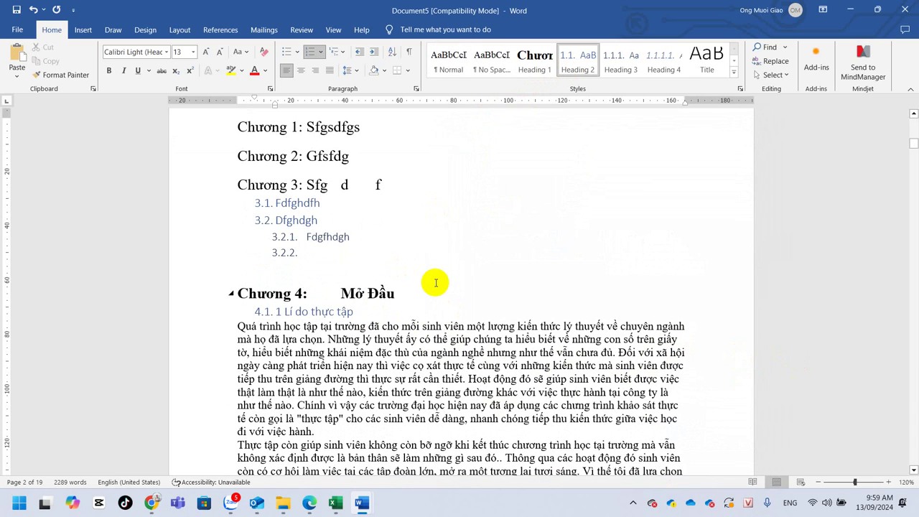
# Delete the placeholder headings Chương 1 through 3.2.2 and the leftover empty line
pyautogui.click(300, 277)
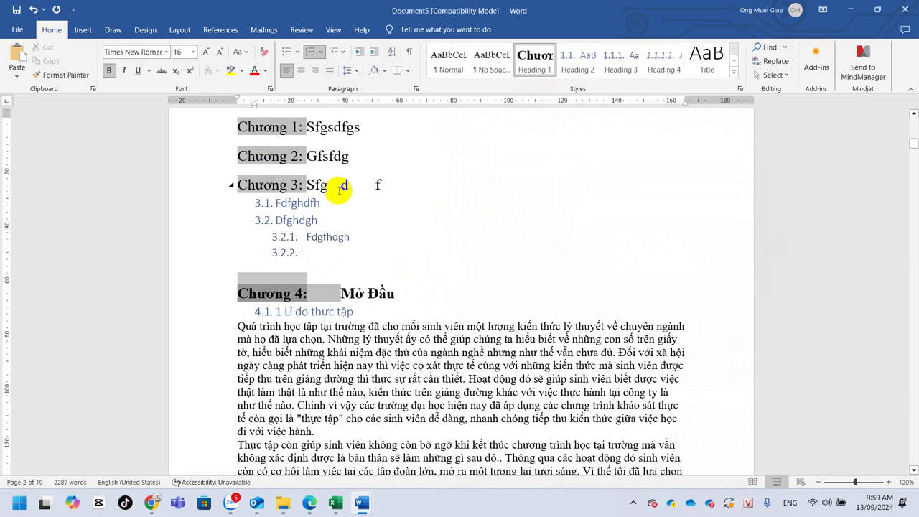
pyautogui.moveTo(319, 250); pyautogui.dragTo(245, 134)
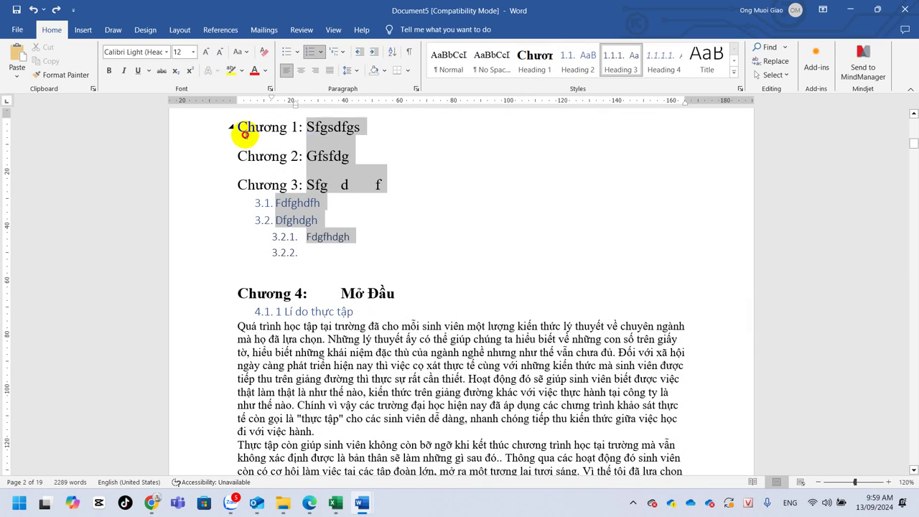
pyautogui.press('BackSpace')
pyautogui.press('BackSpace')
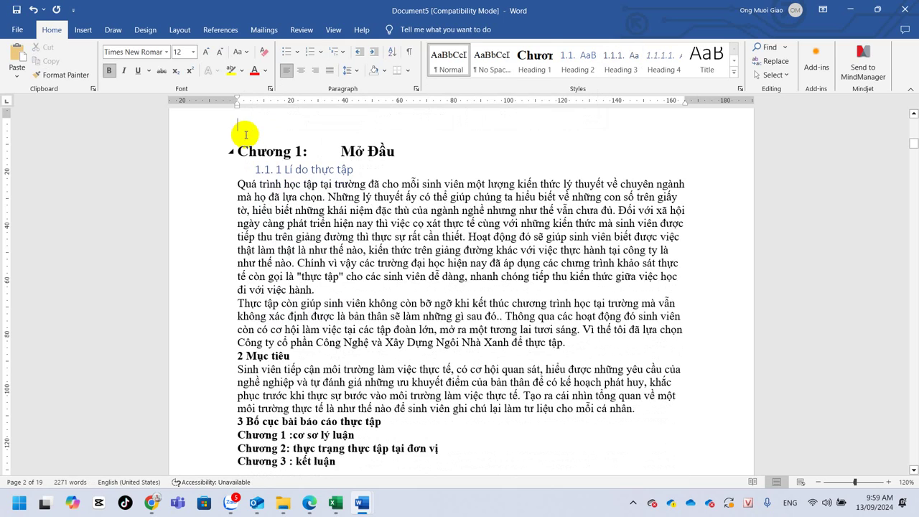
pyautogui.press('Delete')
pyautogui.click(379, 144)
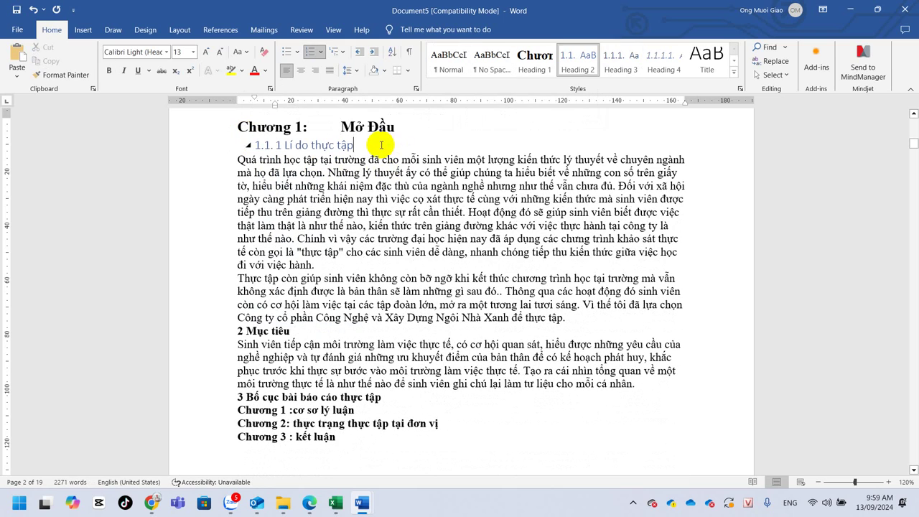
# Modify the Heading 2 style to Times New Roman 14 pt, bold, Automatic colour
pyautogui.rightClick(582, 58)
pyautogui.click(596, 79)
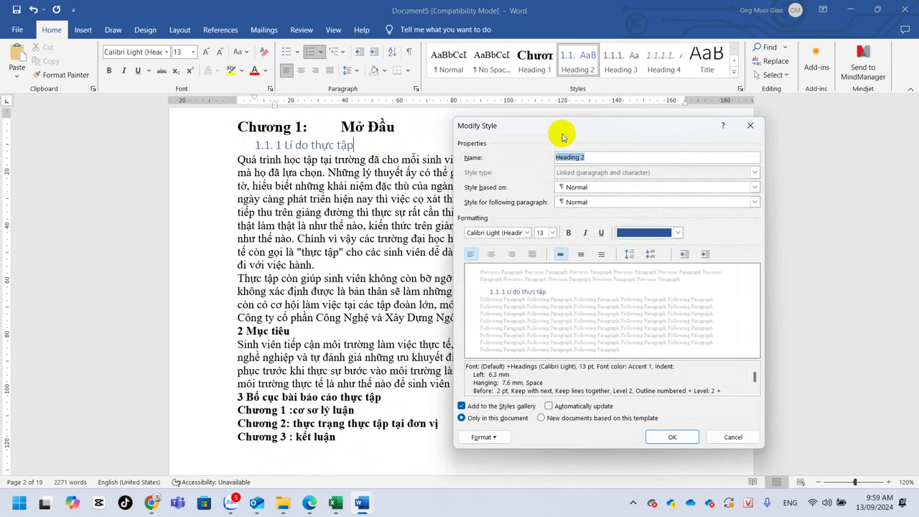
pyautogui.click(505, 233)
pyautogui.write('Times New Roman')
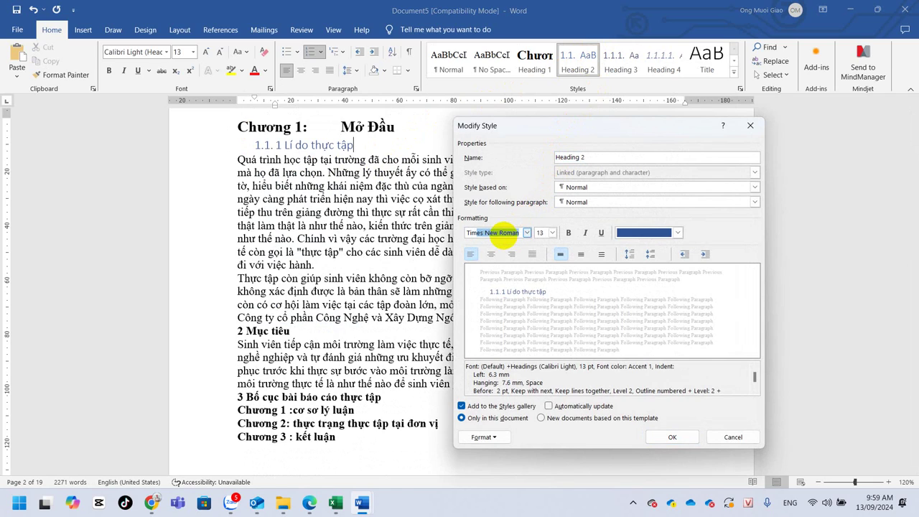
pyautogui.press('Return')
pyautogui.doubleClick(540, 233)
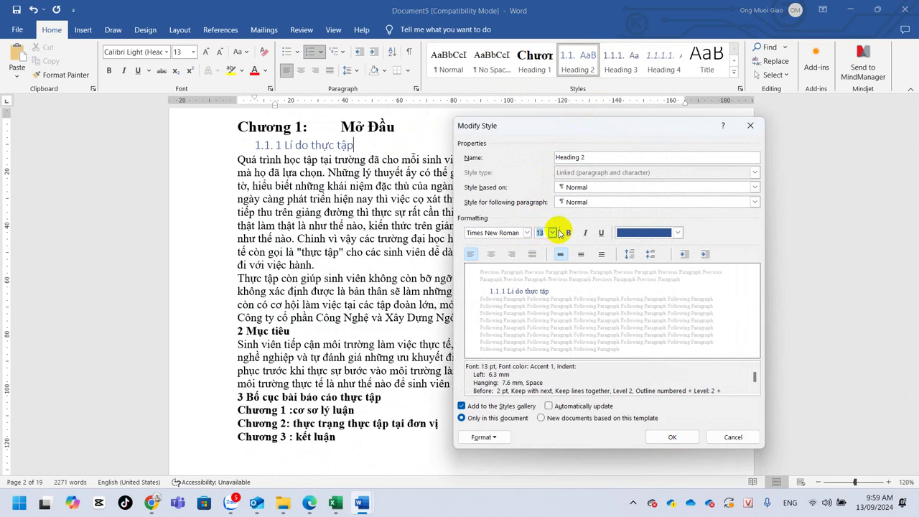
pyautogui.write('1')
pyautogui.click(625, 233)
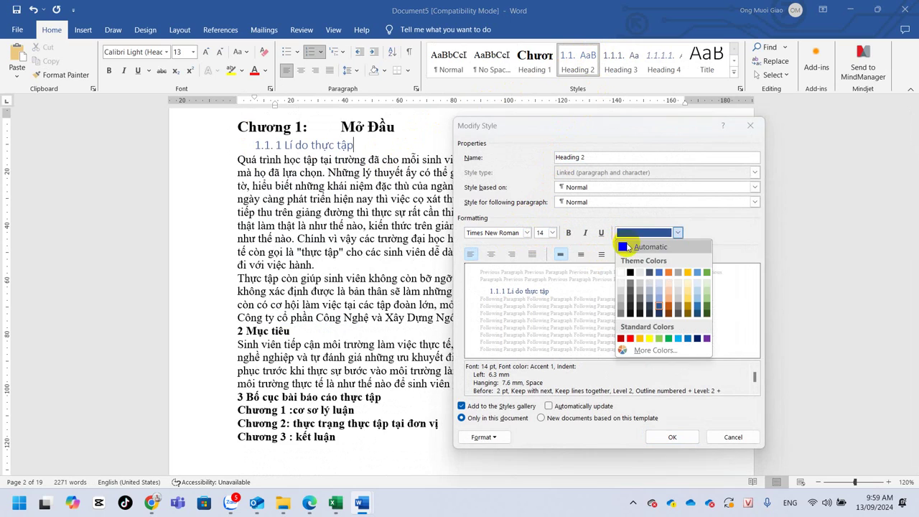
pyautogui.click(627, 243)
pyautogui.click(571, 234)
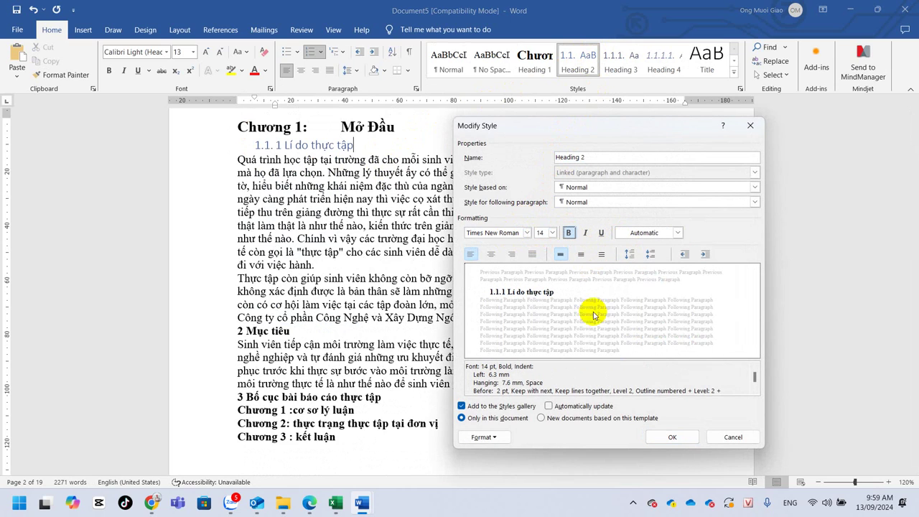
pyautogui.click(673, 438)
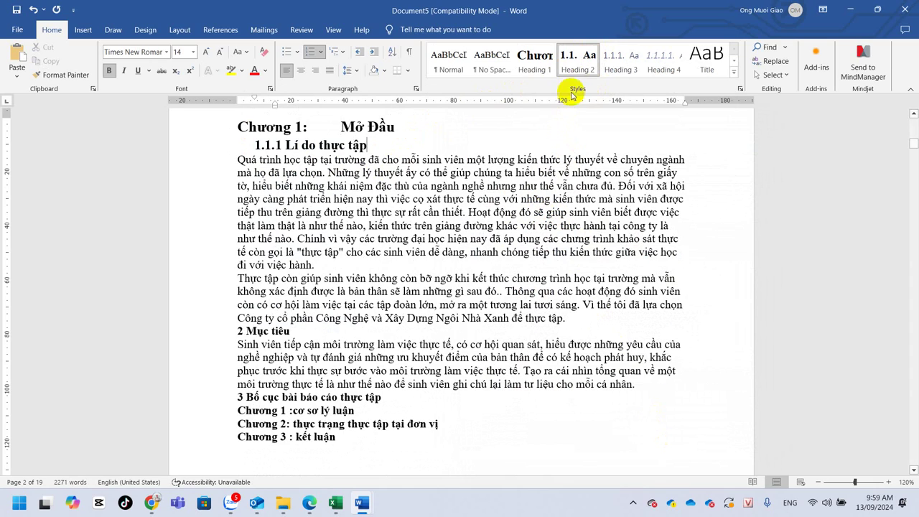
# Remove the stray '1' before Lí and the manual '2' before Mục tiêu, making Mục tiêu Heading 2
pyautogui.click(285, 145)
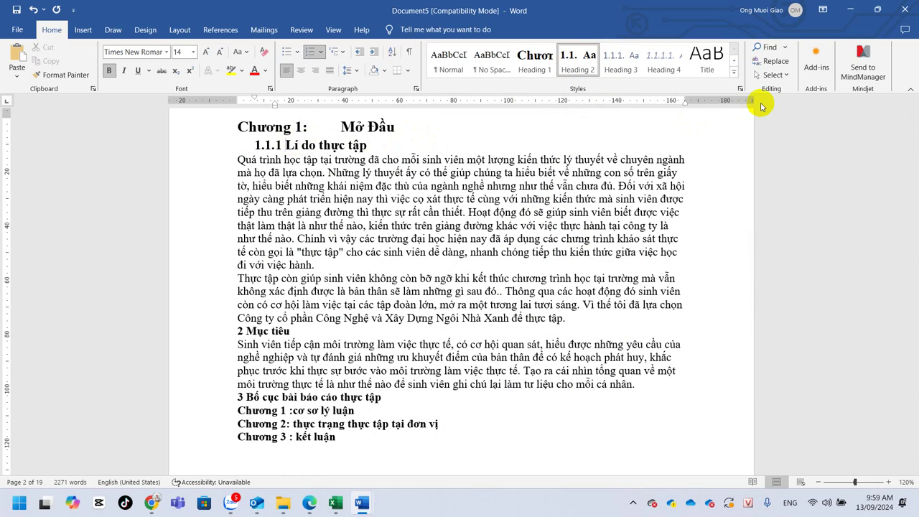
pyautogui.press('Delete')
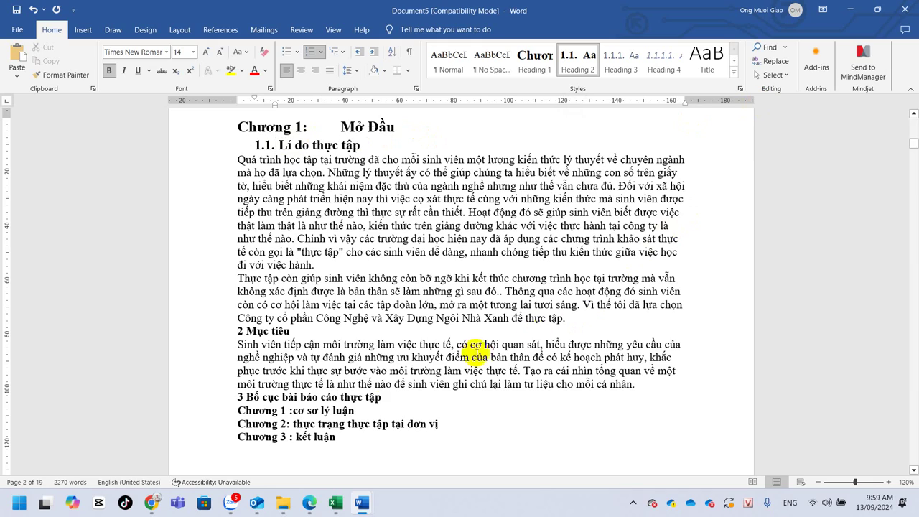
pyautogui.click(300, 331)
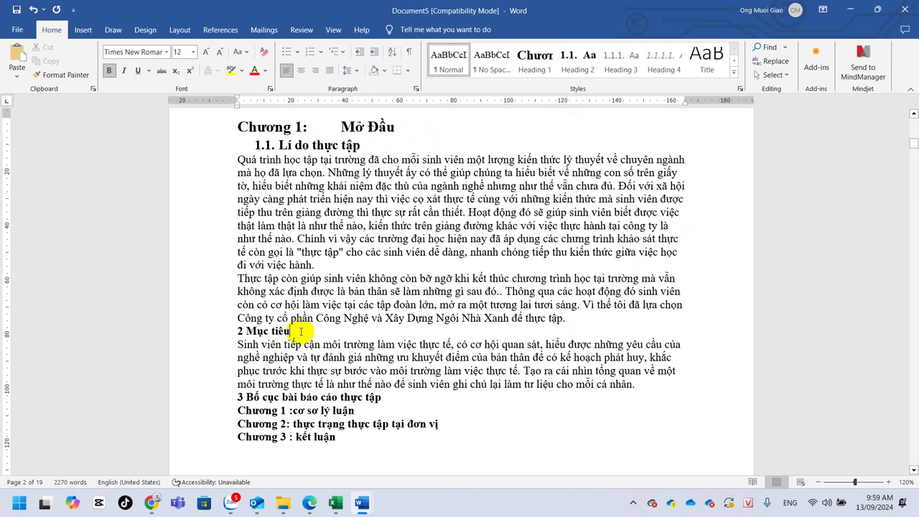
pyautogui.click(244, 331)
pyautogui.press('BackSpace')
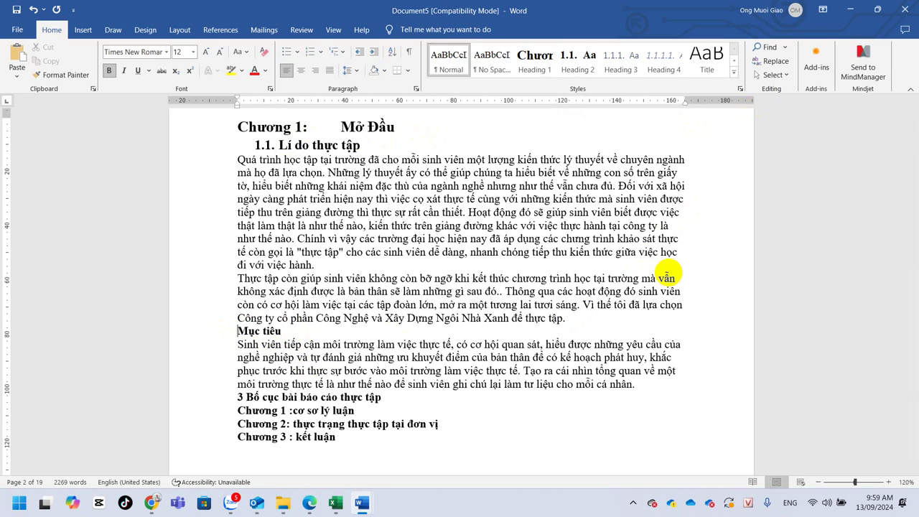
pyautogui.click(572, 63)
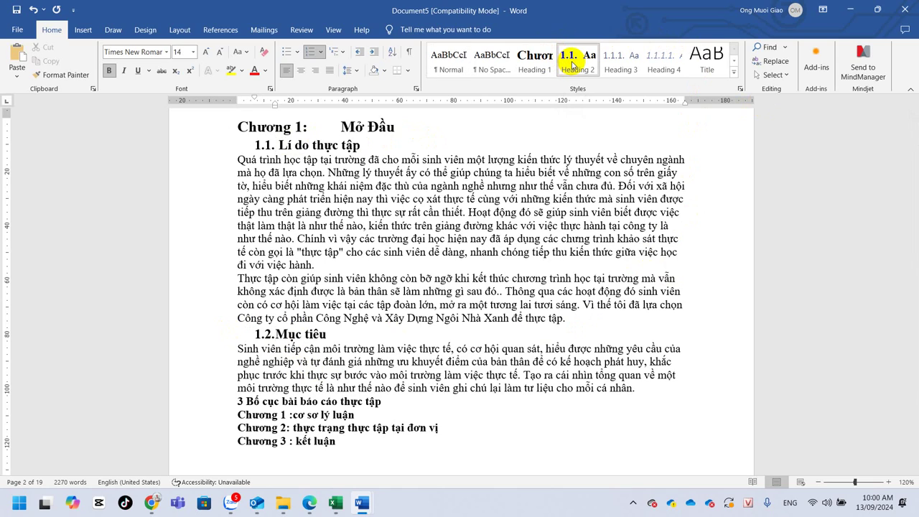
# Set Mở Đầu to Normal style, then make it bold, centred and 26 pt
pyautogui.click(393, 400)
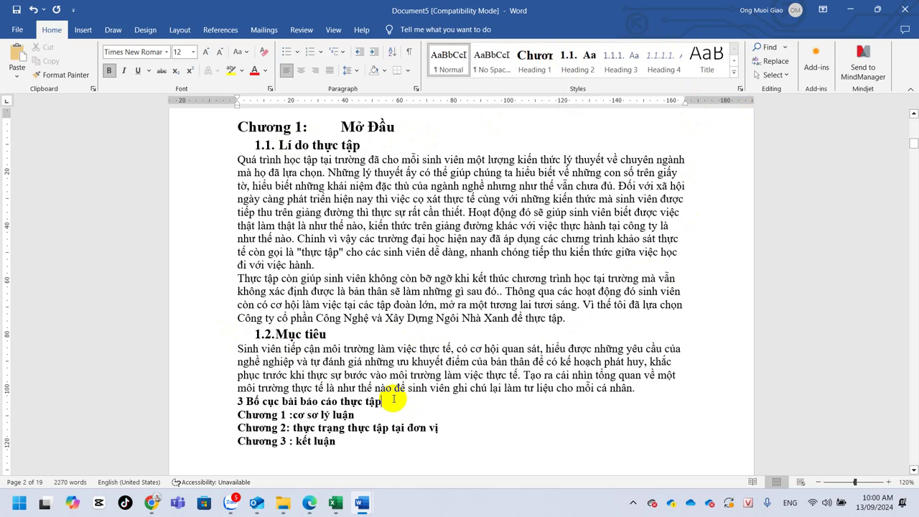
pyautogui.scroll(-2, 393, 400)
pyautogui.scroll(-2, 394, 400)
pyautogui.scroll(-5, 393, 400)
pyautogui.scroll(-3, 393, 395)
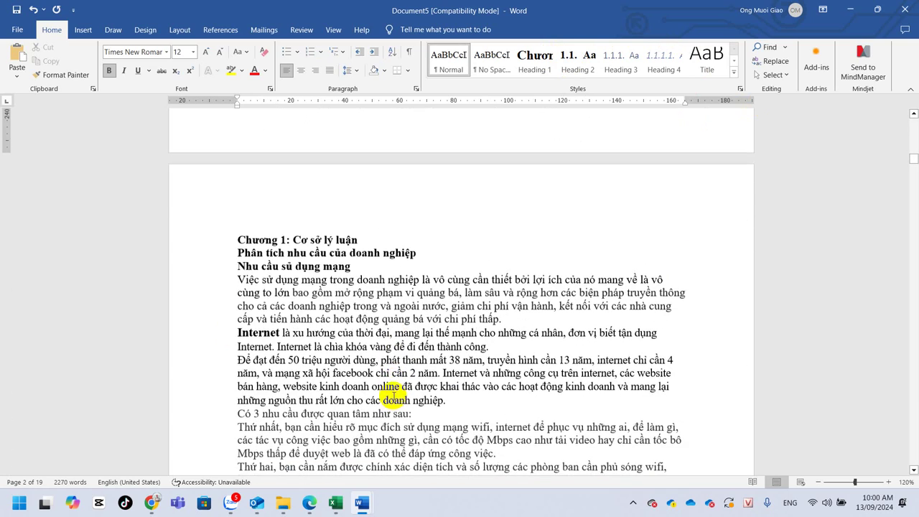
pyautogui.click(365, 240)
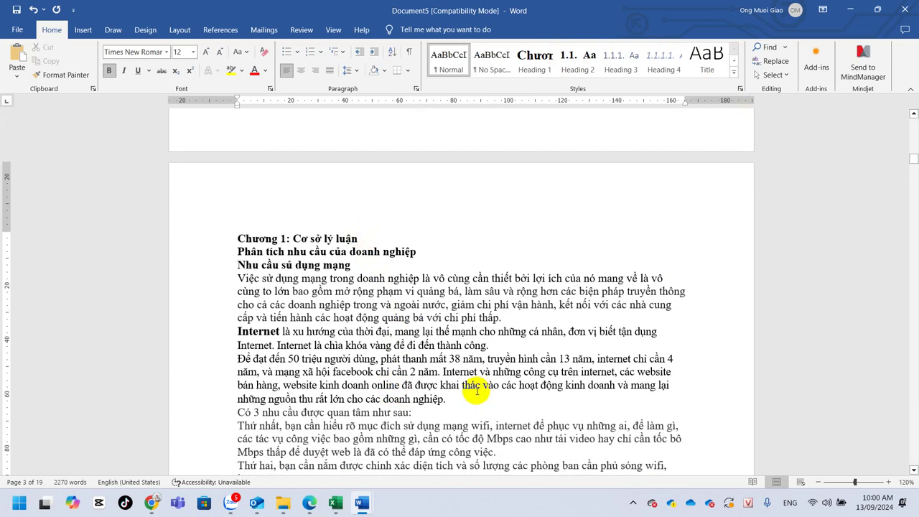
pyautogui.scroll(3, 477, 392)
pyautogui.scroll(2, 477, 391)
pyautogui.scroll(-5, 477, 391)
pyautogui.scroll(5, 477, 391)
pyautogui.scroll(15, 477, 391)
pyautogui.scroll(3, 477, 391)
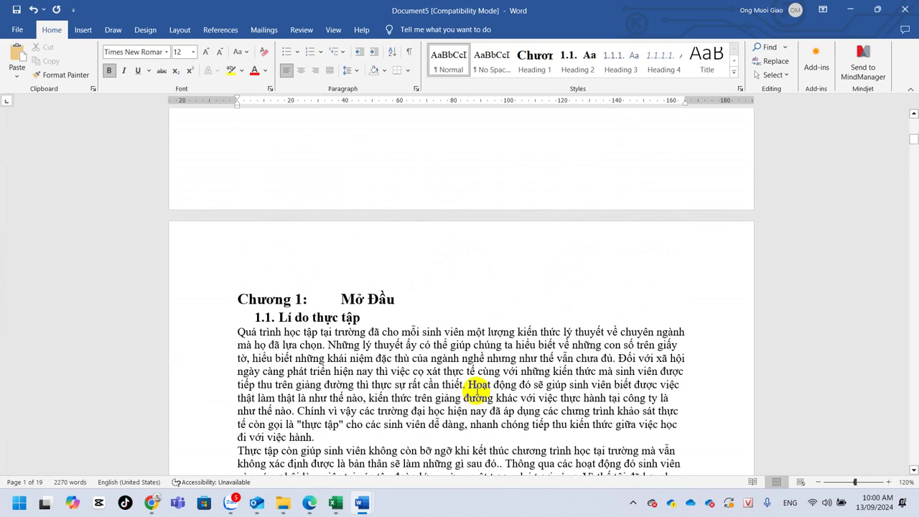
pyautogui.click(341, 299)
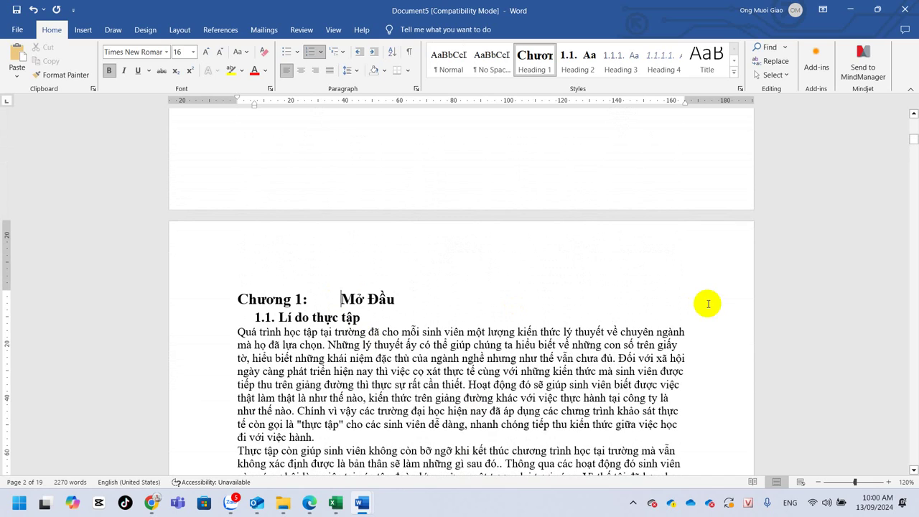
pyautogui.click(448, 61)
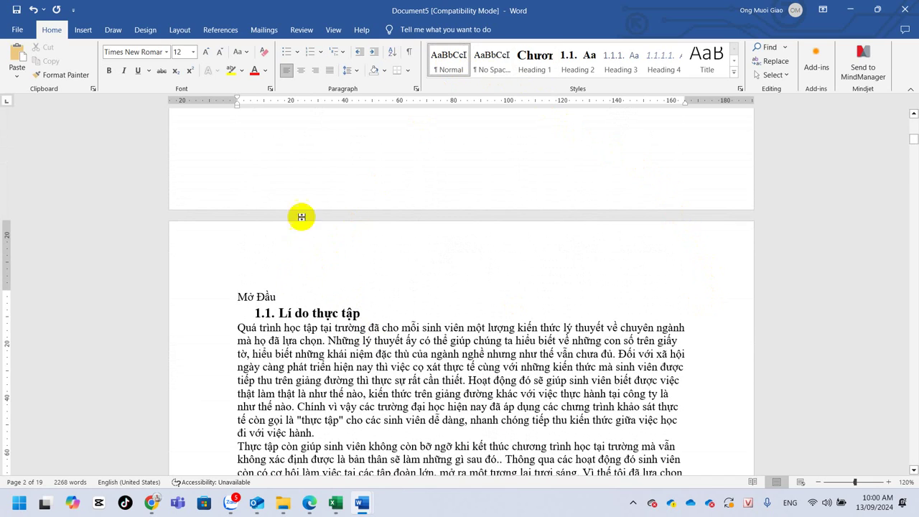
pyautogui.click(194, 294)
pyautogui.click(206, 275)
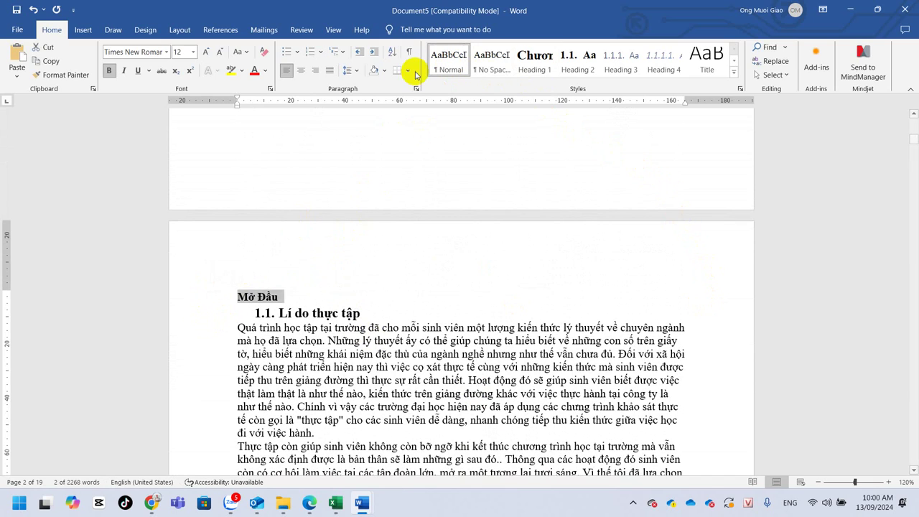
pyautogui.click(301, 70)
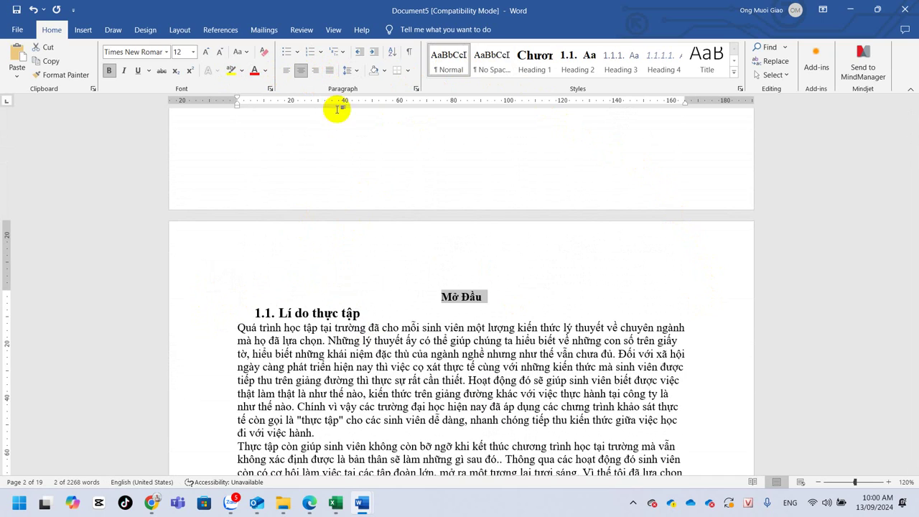
pyautogui.click(204, 52)
pyautogui.click(205, 53)
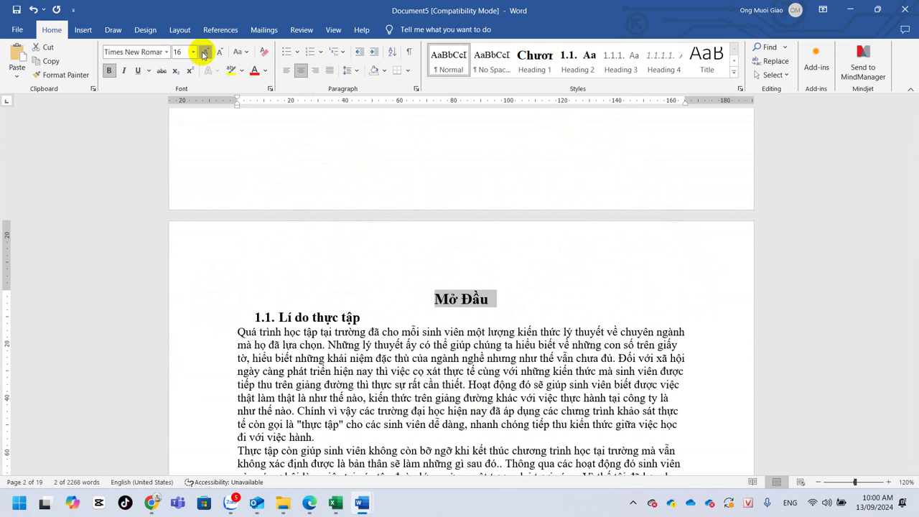
pyautogui.click(205, 52)
pyautogui.click(205, 52)
pyautogui.click(204, 52)
pyautogui.click(205, 53)
pyautogui.click(205, 53)
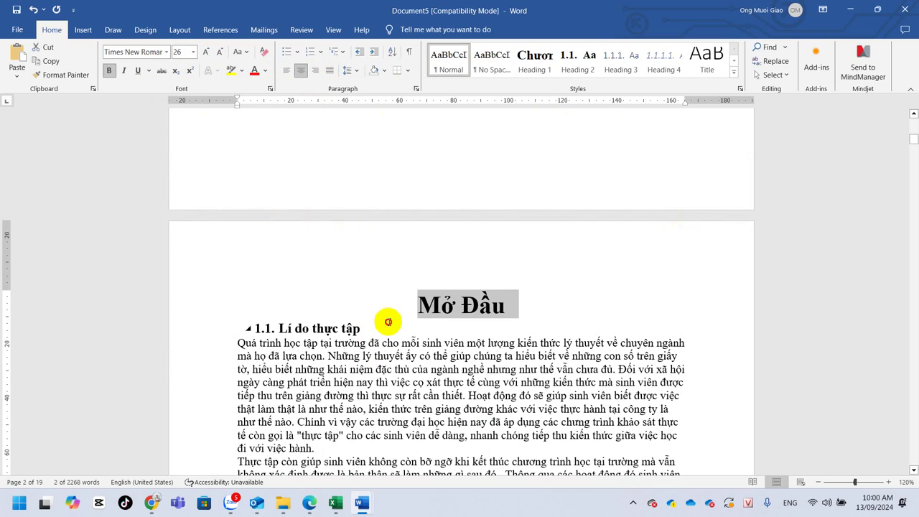
# Set Lí do thực tập to Normal style and make it bold
pyautogui.click(389, 325)
pyautogui.click(277, 327)
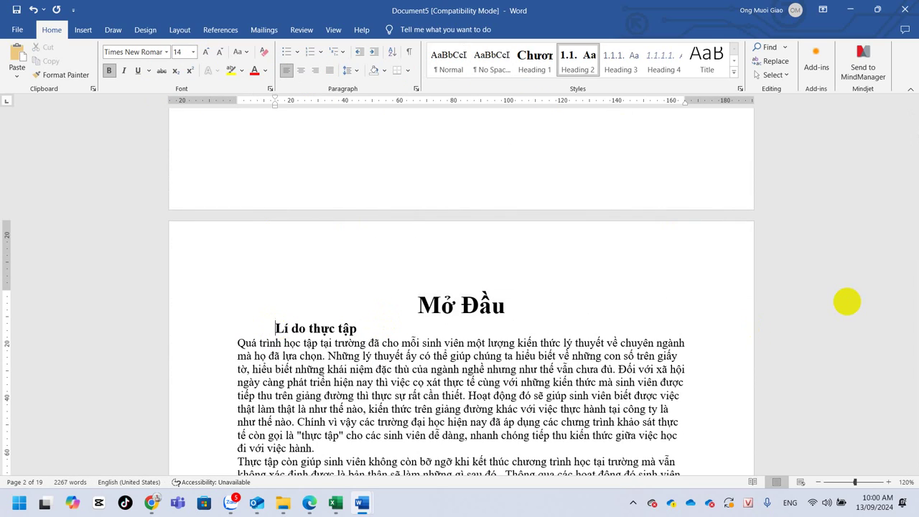
pyautogui.click(451, 62)
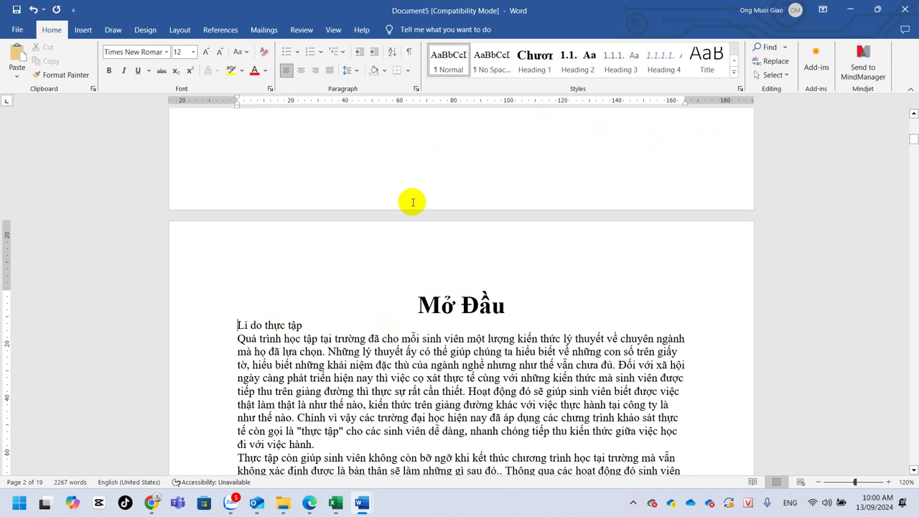
pyautogui.click(199, 327)
pyautogui.click(206, 307)
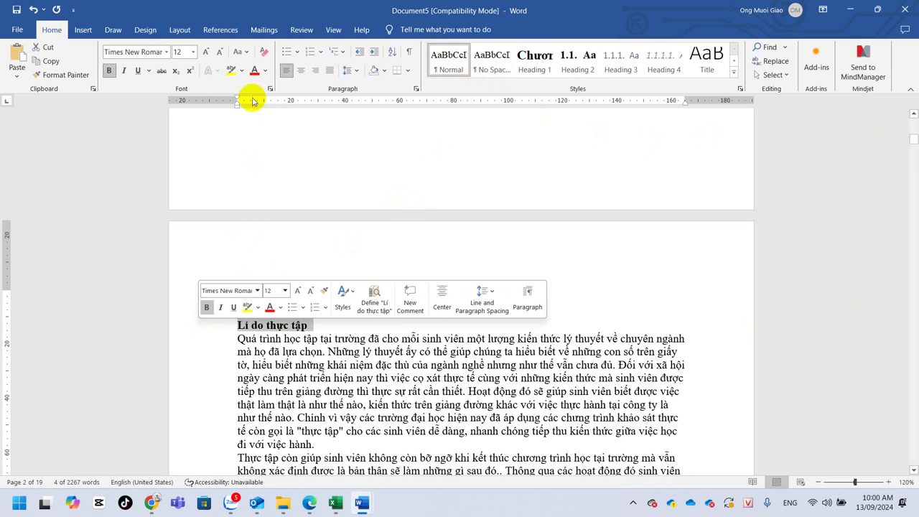
# Type '1.' before Lí do thực tập
pyautogui.click(240, 325)
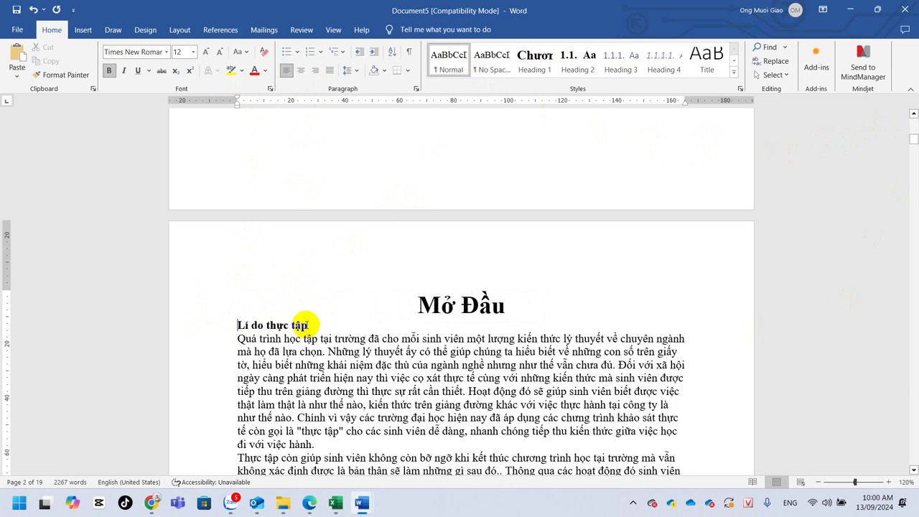
pyautogui.write('1.')
pyautogui.scroll(-3, 306, 325)
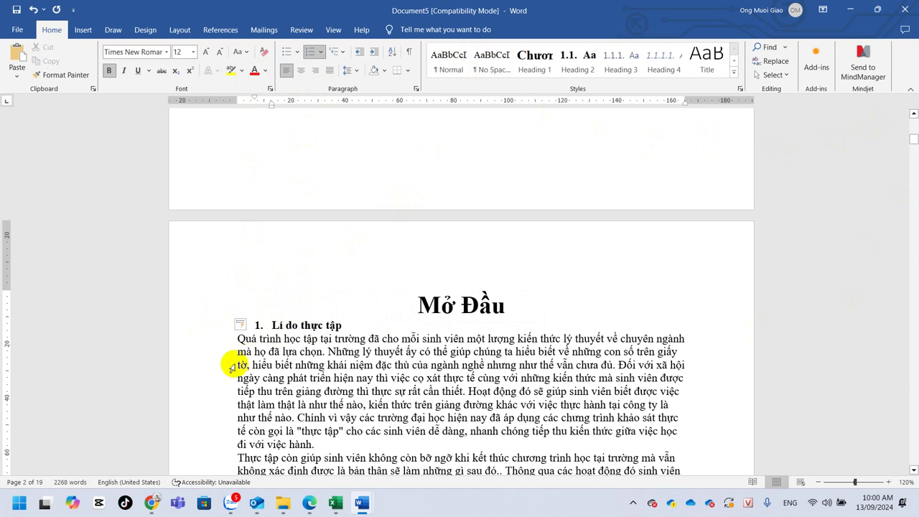
pyautogui.scroll(-3, 308, 267)
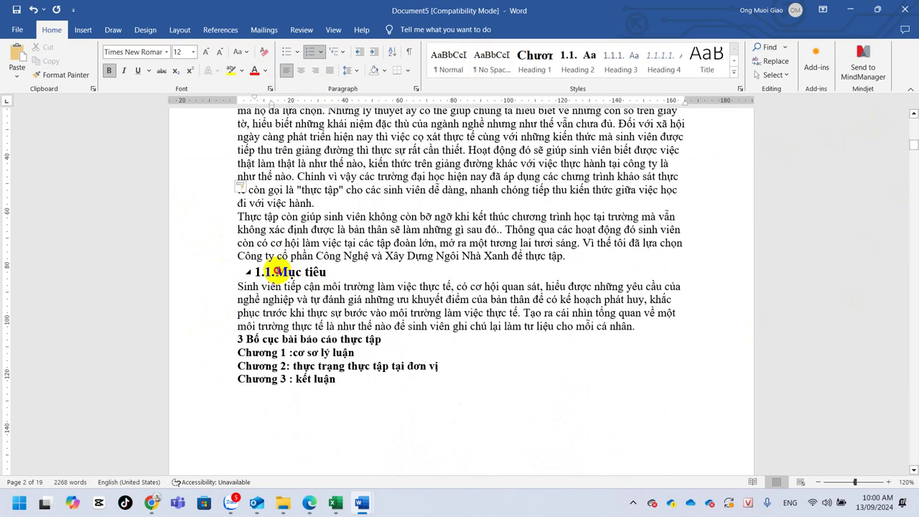
# Set Mục tiêu to Normal style, make it bold, and prefix it with '2.'
pyautogui.click(277, 271)
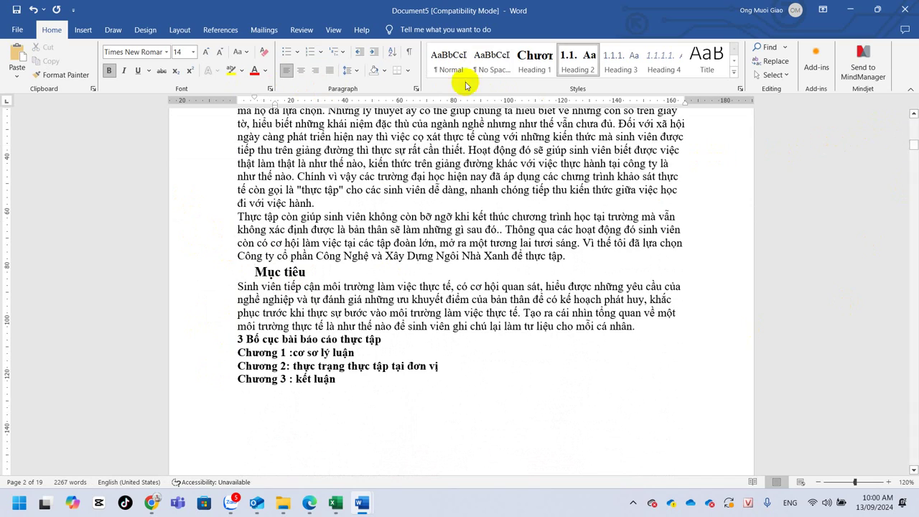
pyautogui.click(449, 61)
pyautogui.click(193, 279)
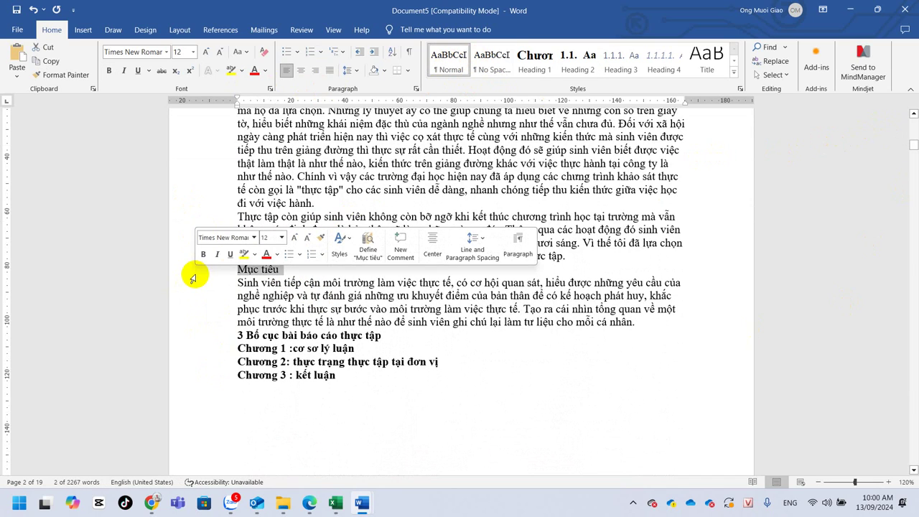
pyautogui.click(202, 254)
pyautogui.press('Left')
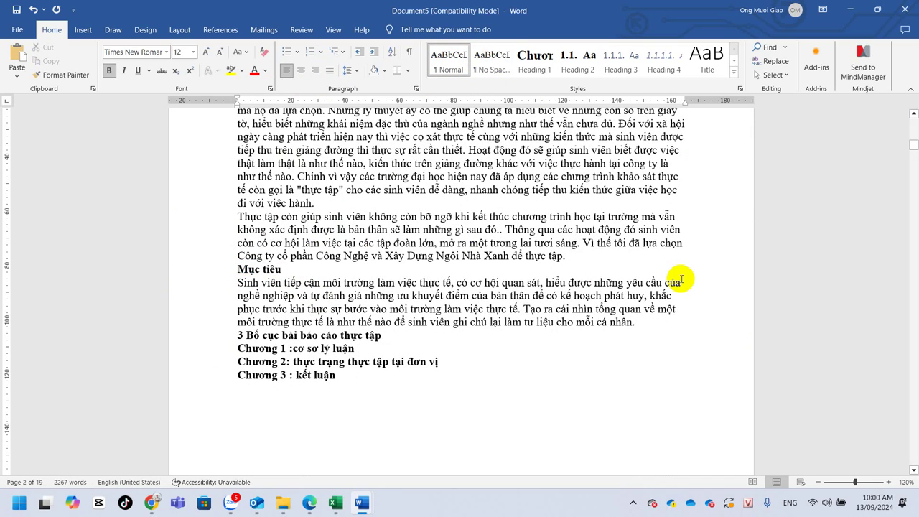
pyautogui.write('2.')
pyautogui.scroll(-10, 308, 338)
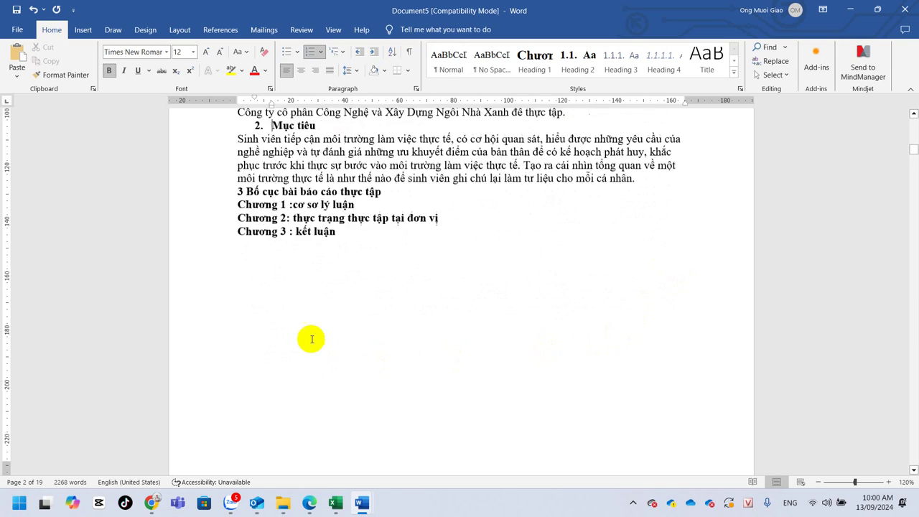
# Apply Heading 1 to Cơ sở lý luận and delete the duplicated 'Chương 1:' label
pyautogui.click(363, 235)
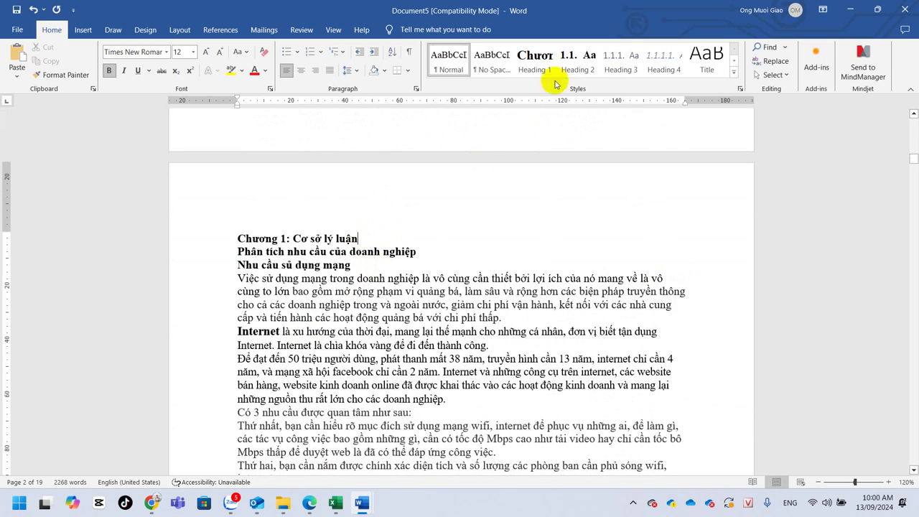
pyautogui.click(531, 57)
pyautogui.click(417, 239)
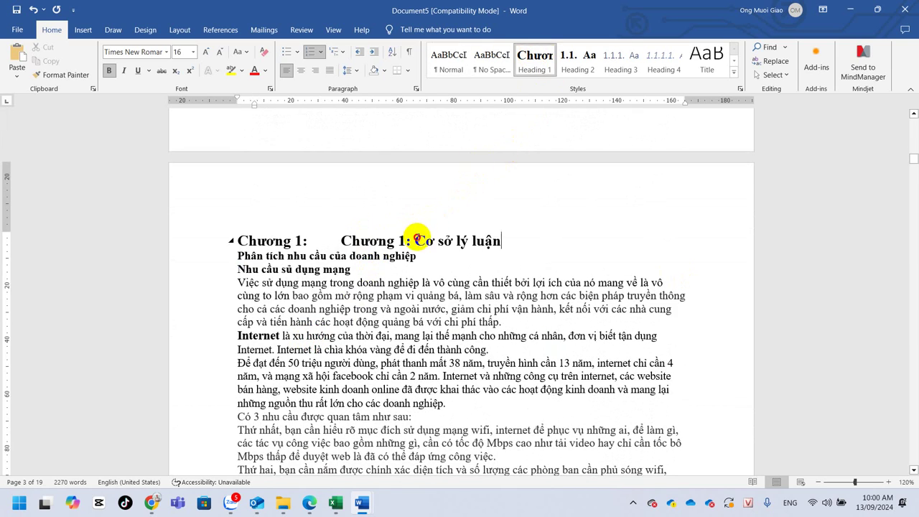
pyautogui.moveTo(416, 238); pyautogui.dragTo(353, 242)
pyautogui.click(653, 237)
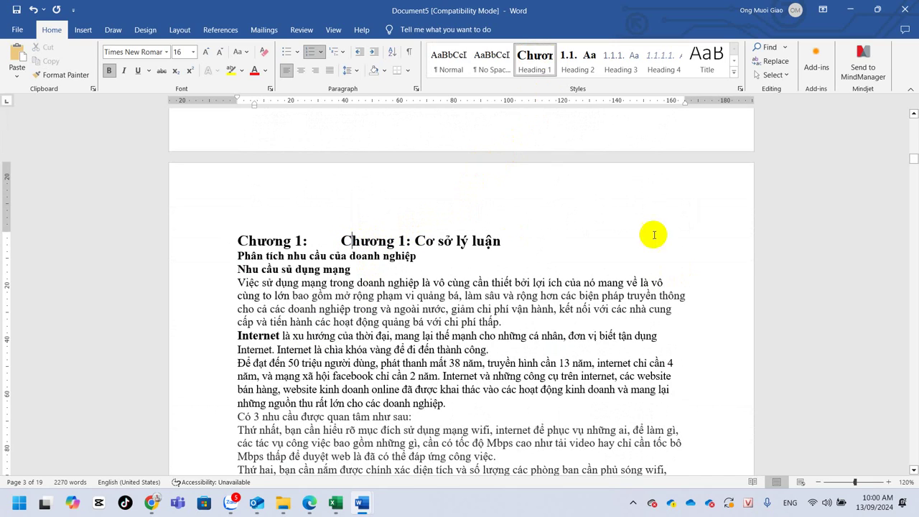
pyautogui.press('Delete')
pyautogui.press('Delete')
pyautogui.press('Delete')
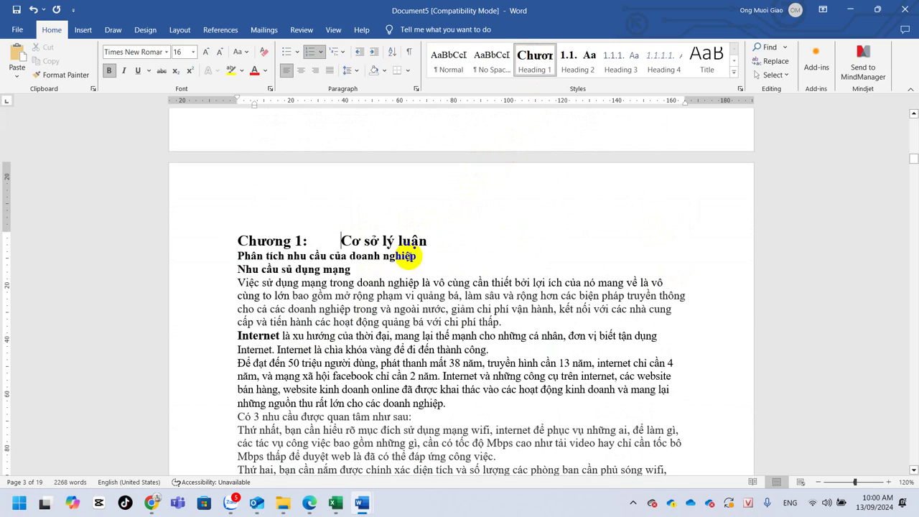
# Apply Heading 2 to Phân tích nhu cầu của doanh nghiệp and Heading 3 to Nhu cầu sử dụng mạng
pyautogui.click(446, 252)
pyautogui.click(575, 70)
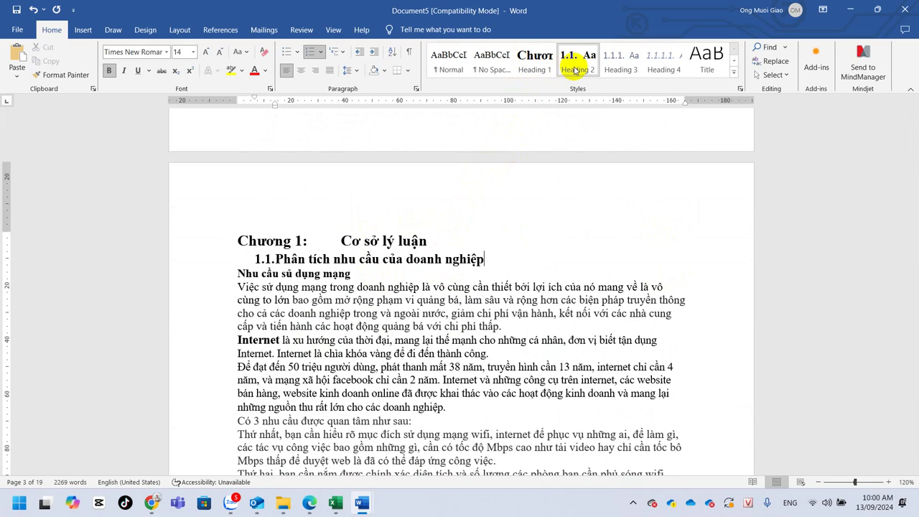
pyautogui.click(377, 273)
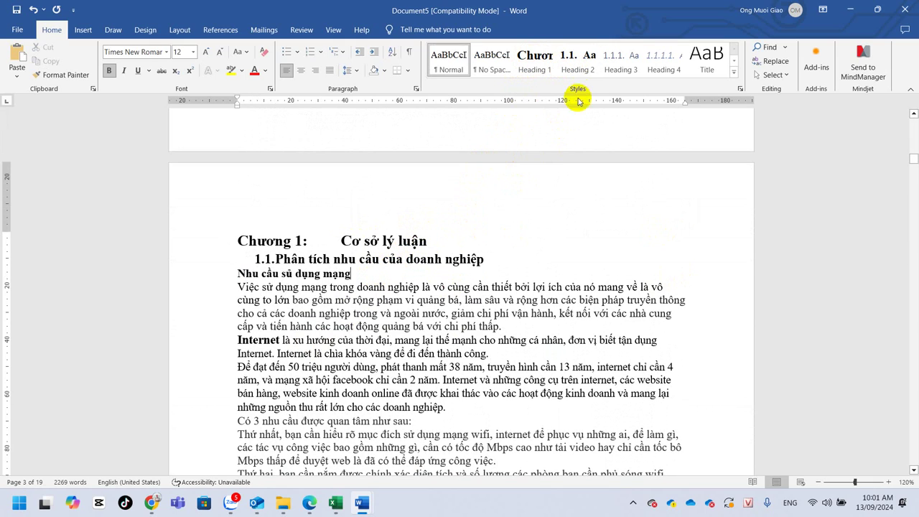
pyautogui.click(612, 67)
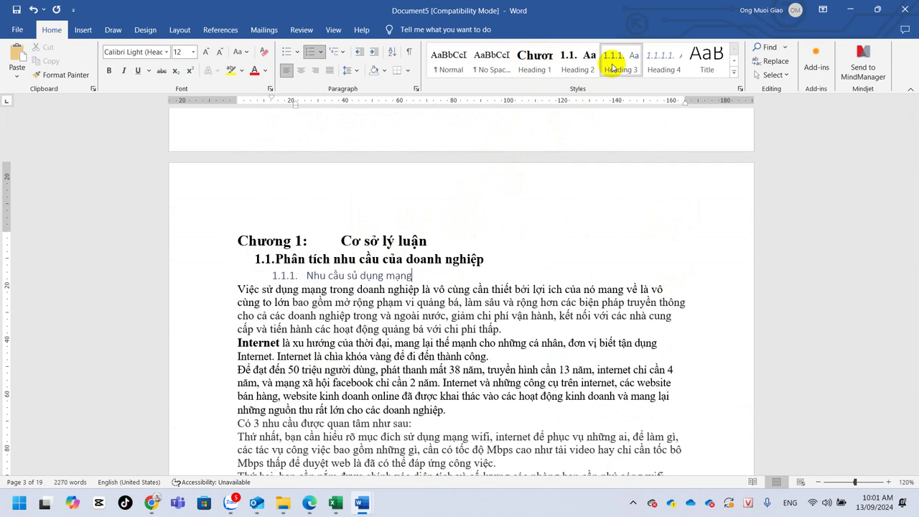
# Modify the Heading 3 style to Times New Roman 13 pt, bold, Automatic colour
pyautogui.rightClick(628, 62)
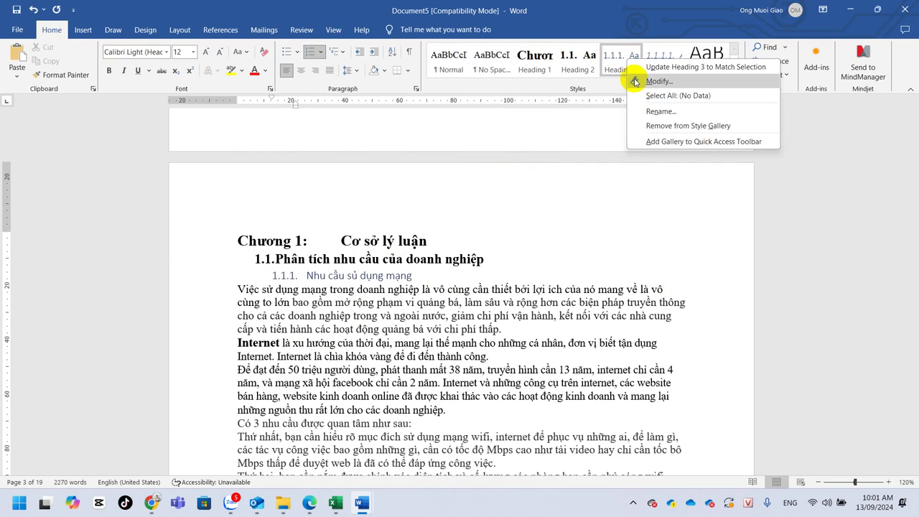
pyautogui.click(635, 82)
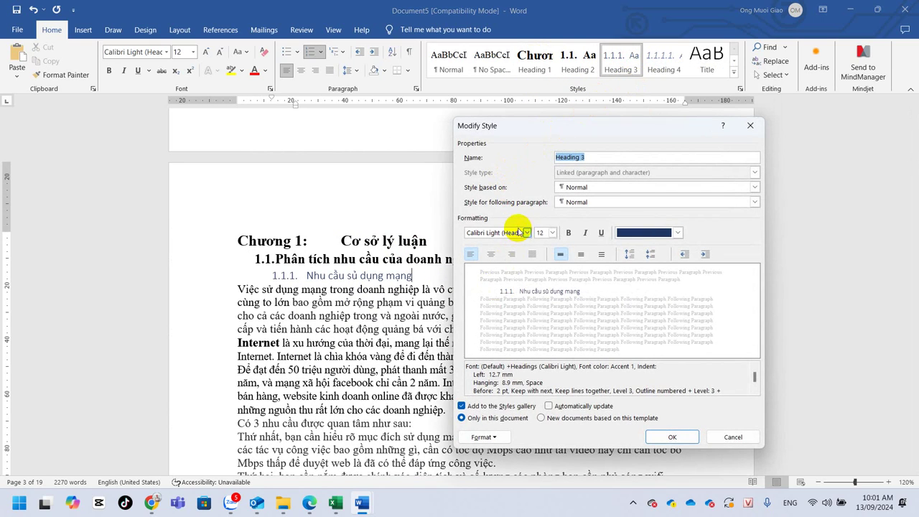
pyautogui.click(505, 234)
pyautogui.write('Times New Roman')
pyautogui.click(505, 234)
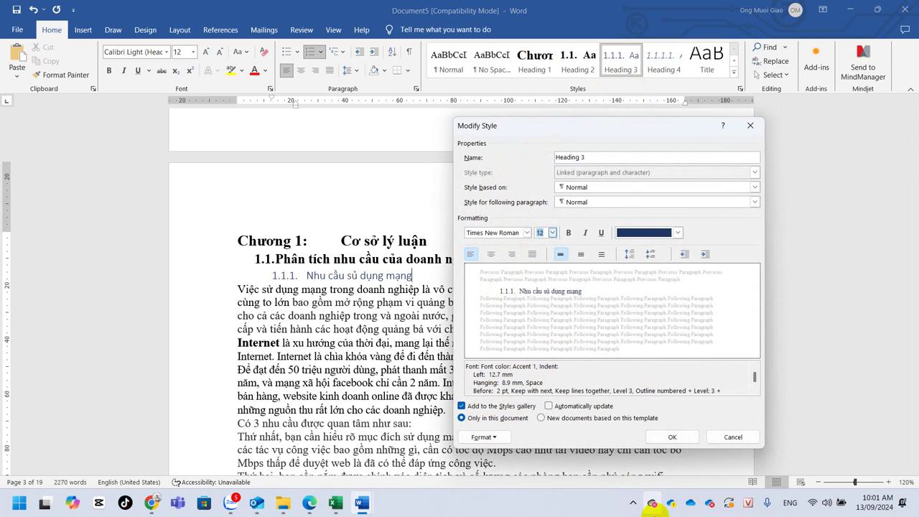
pyautogui.click(634, 503)
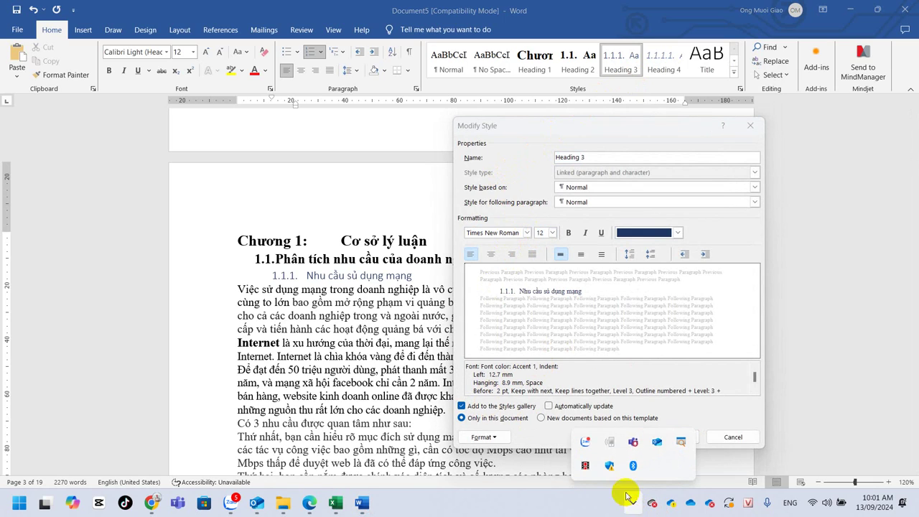
pyautogui.click(544, 232)
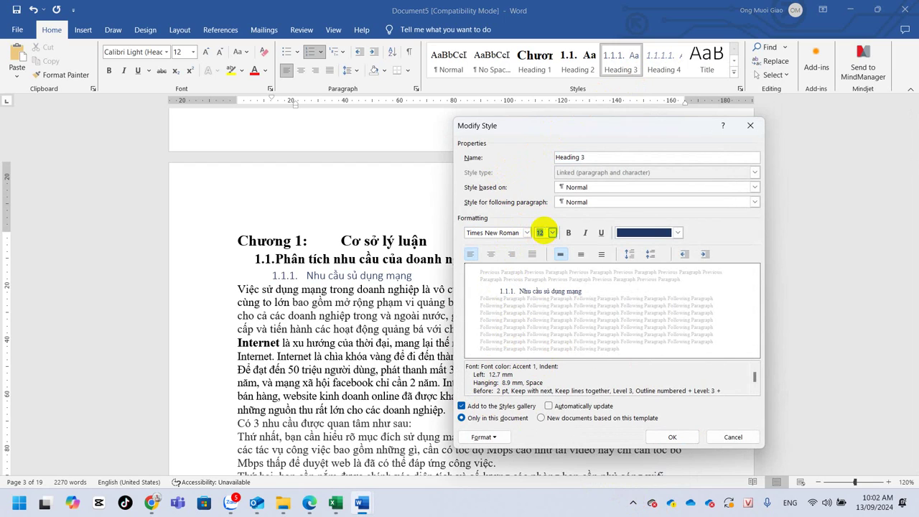
pyautogui.write('13')
pyautogui.click(647, 232)
pyautogui.click(647, 244)
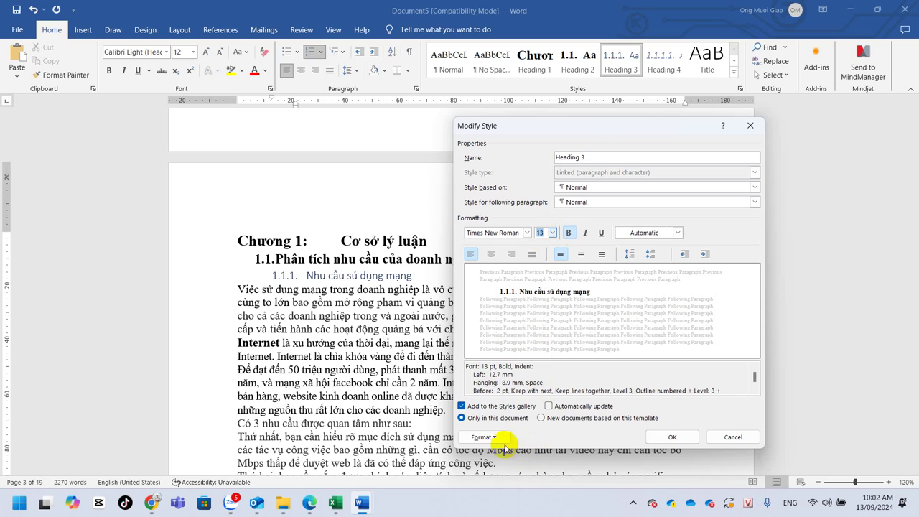
pyautogui.click(675, 436)
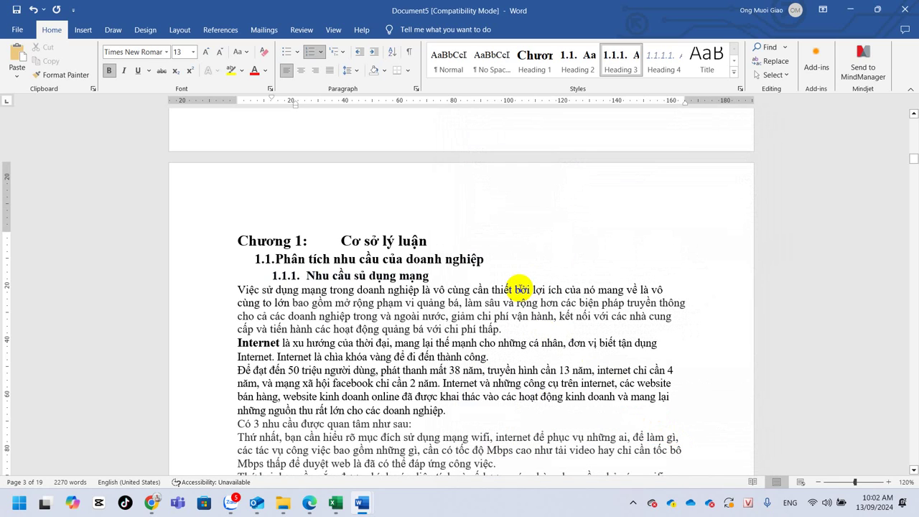
# Apply Heading 3 to Mô hình mạng and delete its old typed '1.1.2' number
pyautogui.scroll(-2, 519, 291)
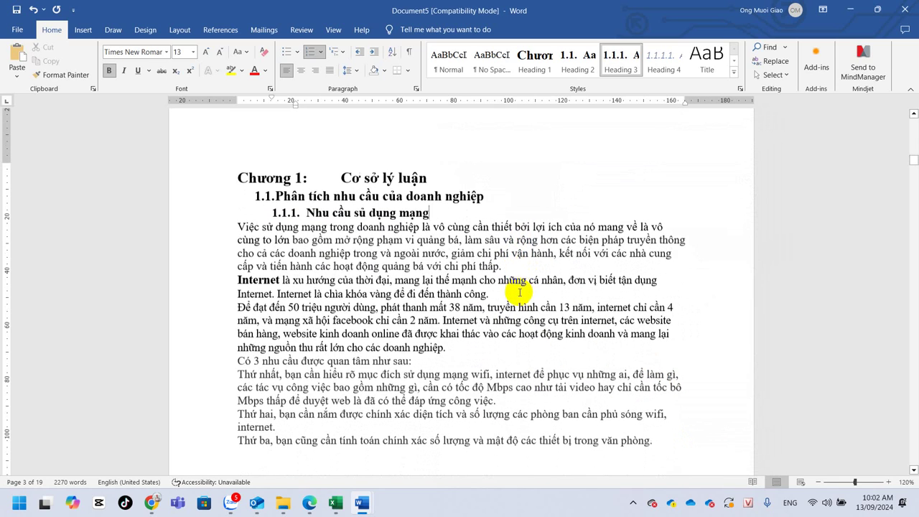
pyautogui.scroll(-2, 519, 291)
pyautogui.scroll(-8, 519, 292)
pyautogui.scroll(-8, 519, 292)
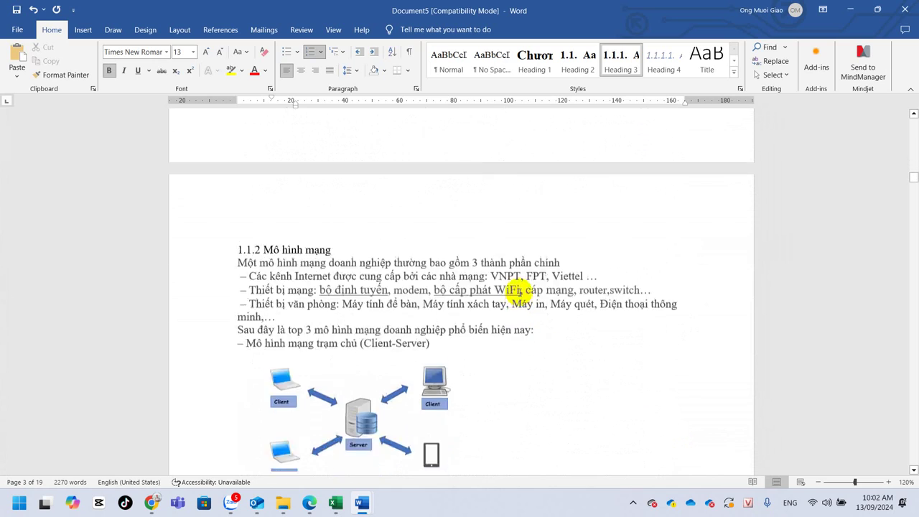
pyautogui.click(388, 249)
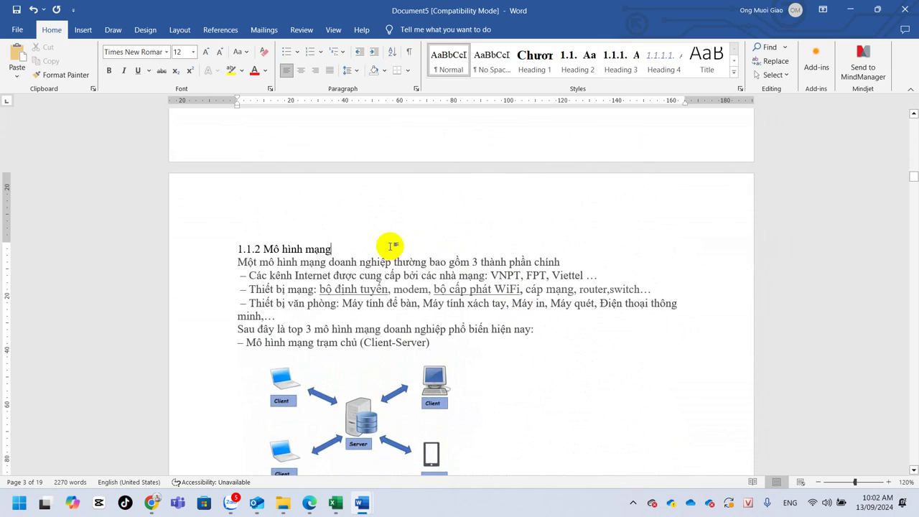
pyautogui.click(615, 56)
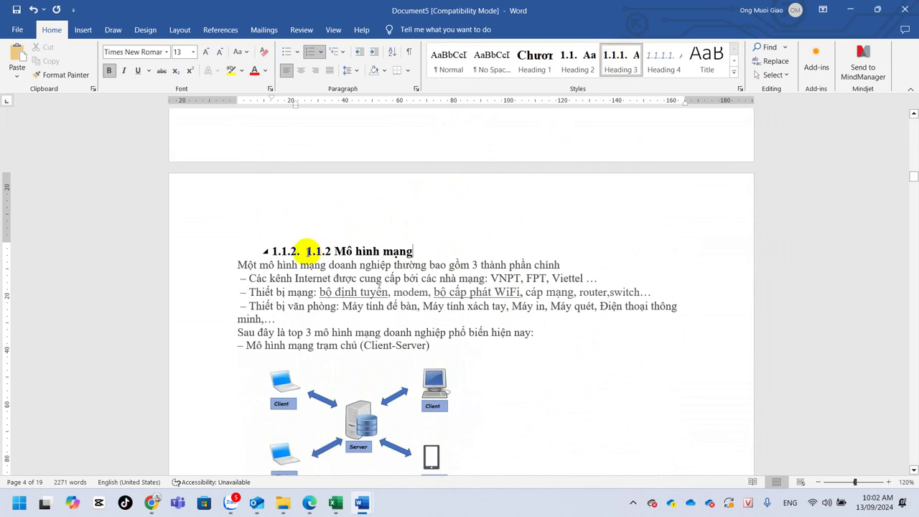
pyautogui.click(332, 251)
pyautogui.moveTo(332, 251); pyautogui.dragTo(309, 249)
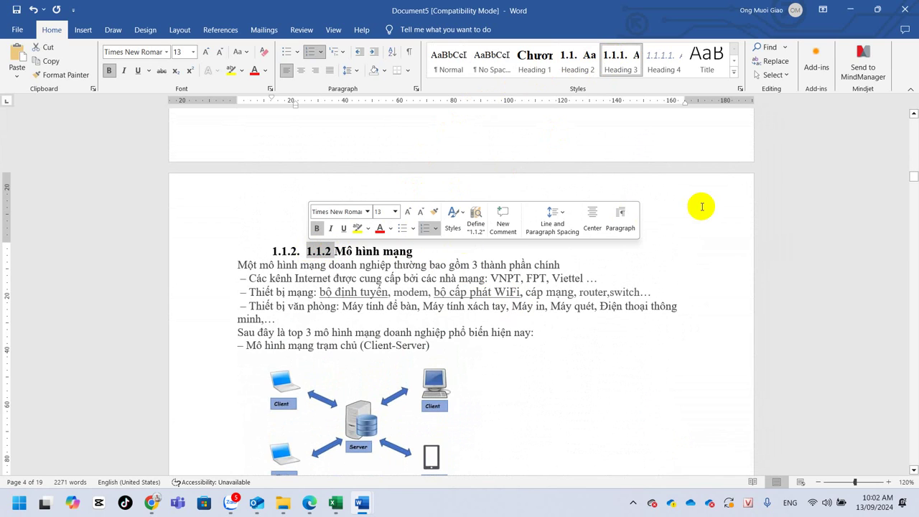
pyautogui.press('Delete')
pyautogui.scroll(-5, 560, 304)
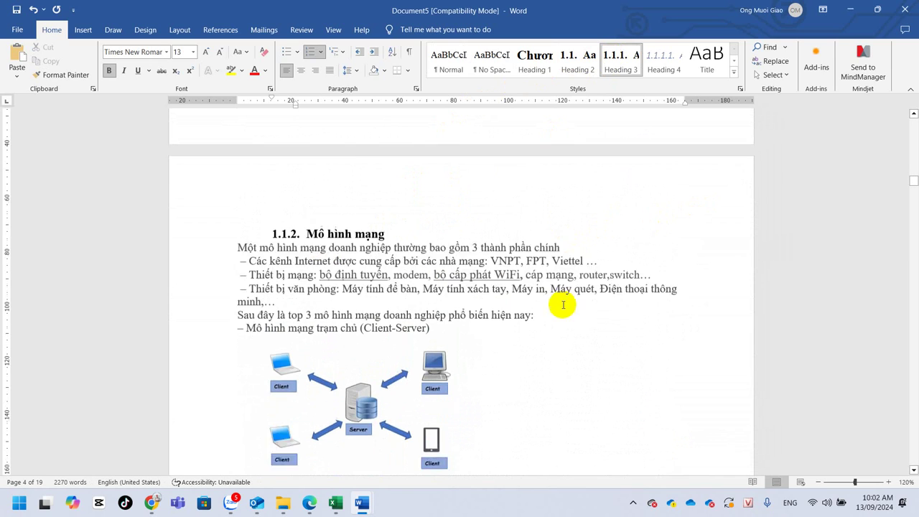
pyautogui.scroll(-5, 561, 314)
pyautogui.scroll(-4, 560, 314)
pyautogui.scroll(-6, 560, 314)
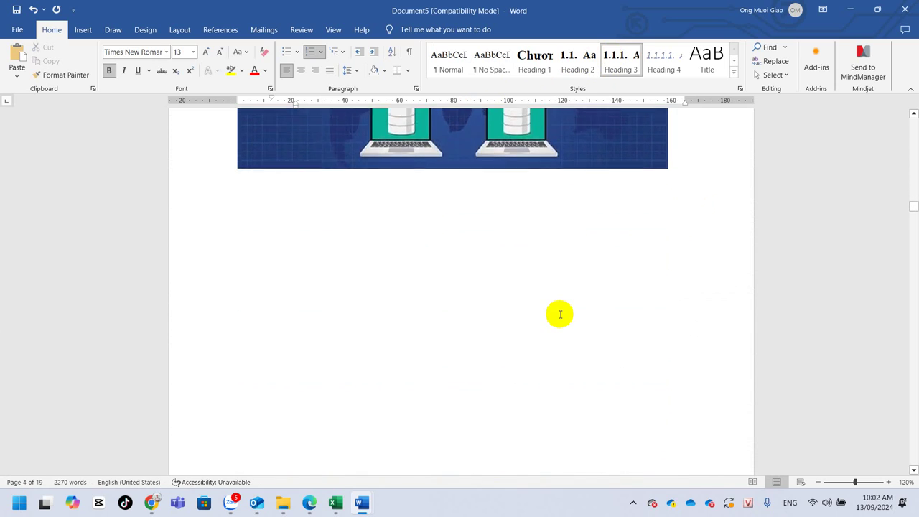
pyautogui.scroll(-5, 560, 316)
pyautogui.scroll(-3, 560, 316)
pyautogui.scroll(-5, 560, 316)
pyautogui.scroll(-5, 560, 314)
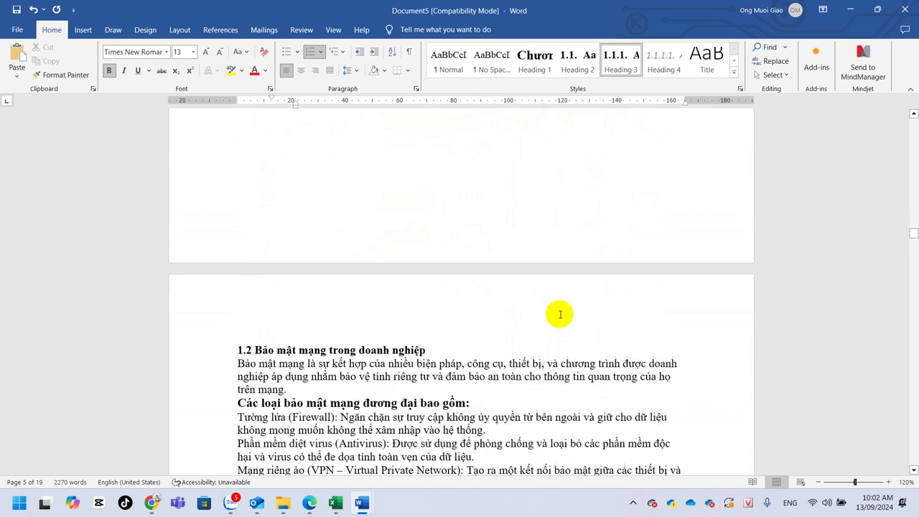
pyautogui.scroll(-5, 561, 314)
pyautogui.scroll(5, 560, 313)
# Make 'Bảo mật mạng trong doanh nghiệp' a Heading 2 numbered 1.2 and delete its old typed number
pyautogui.click(440, 294)
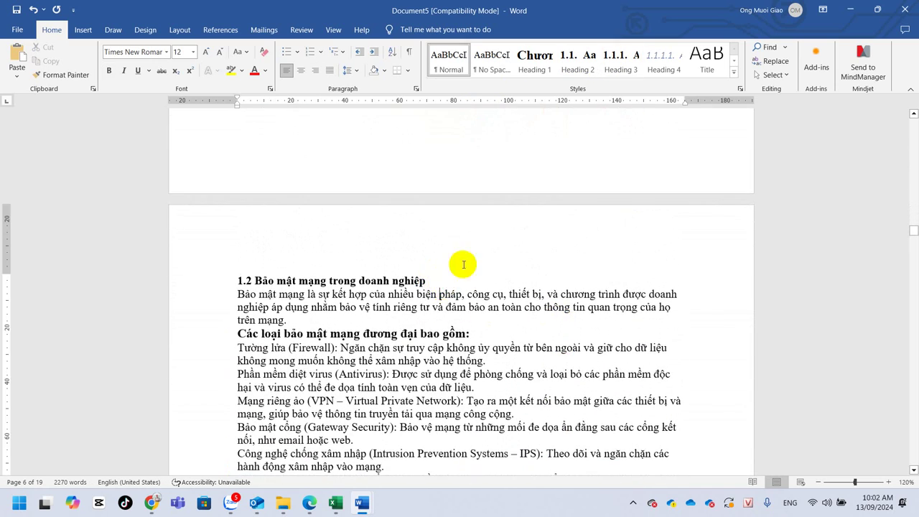
pyautogui.click(444, 278)
pyautogui.click(579, 63)
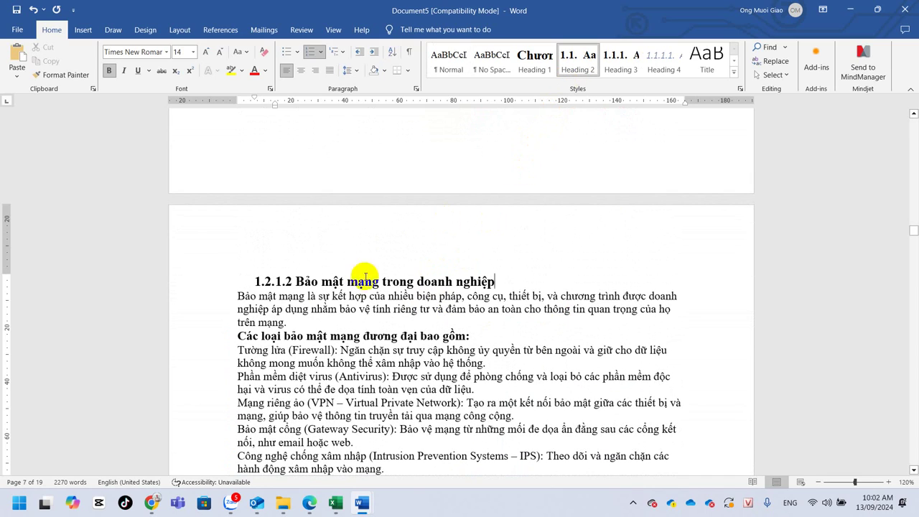
pyautogui.click(296, 281)
pyautogui.press('BackSpace')
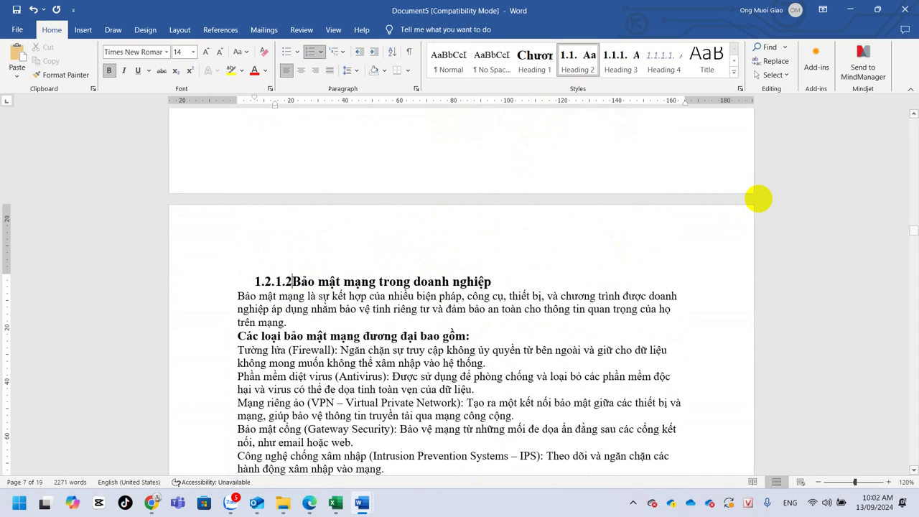
pyautogui.press('BackSpace')
pyautogui.press('BackSpace')
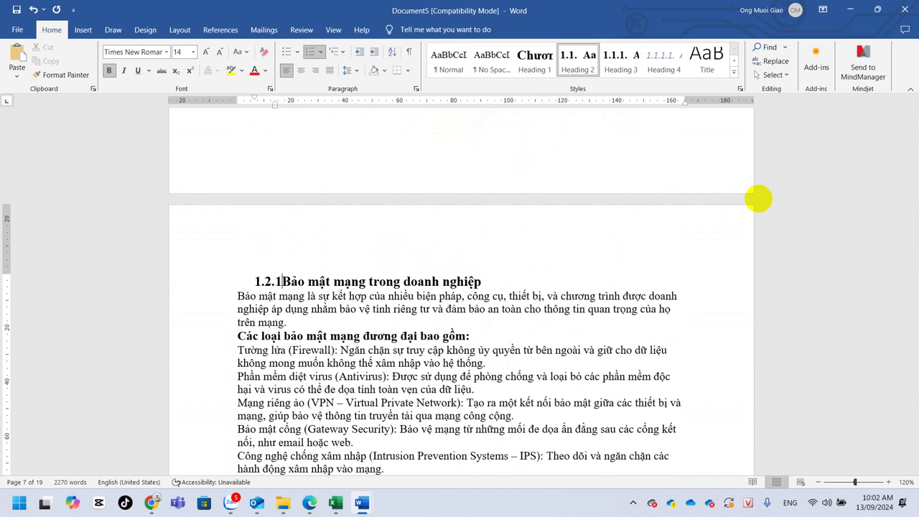
pyautogui.press('BackSpace')
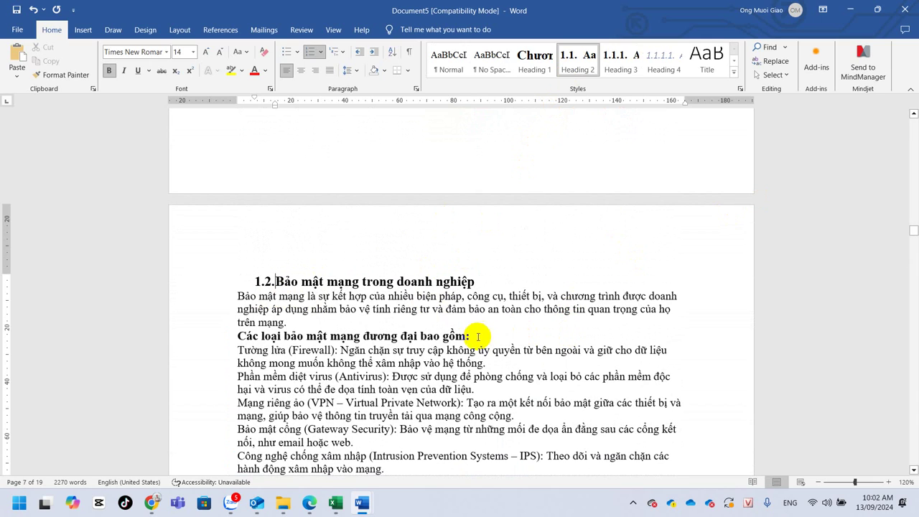
# Apply Heading 3 to the Các loại bảo mật line and the next security subheading, numbering them 1.2.1 and 1.2.2
pyautogui.click(615, 63)
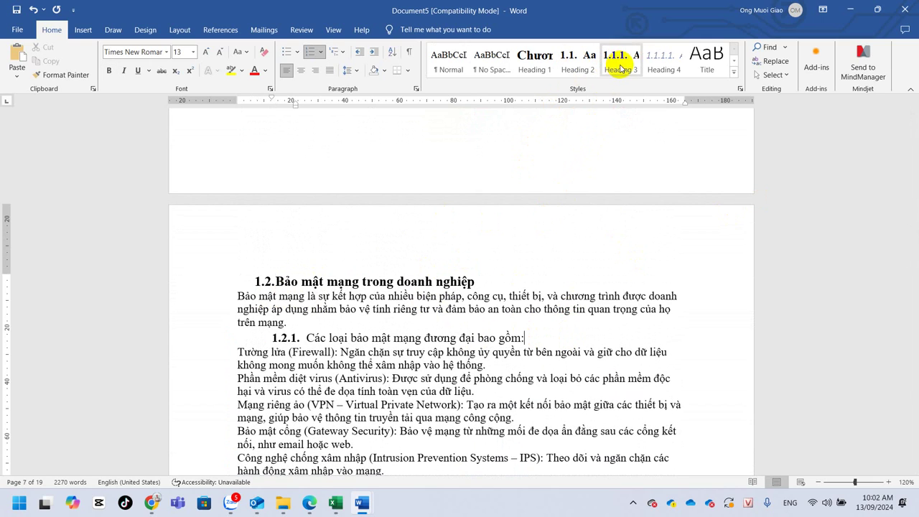
pyautogui.scroll(-1, 616, 291)
pyautogui.scroll(-5, 611, 294)
pyautogui.scroll(-5, 607, 299)
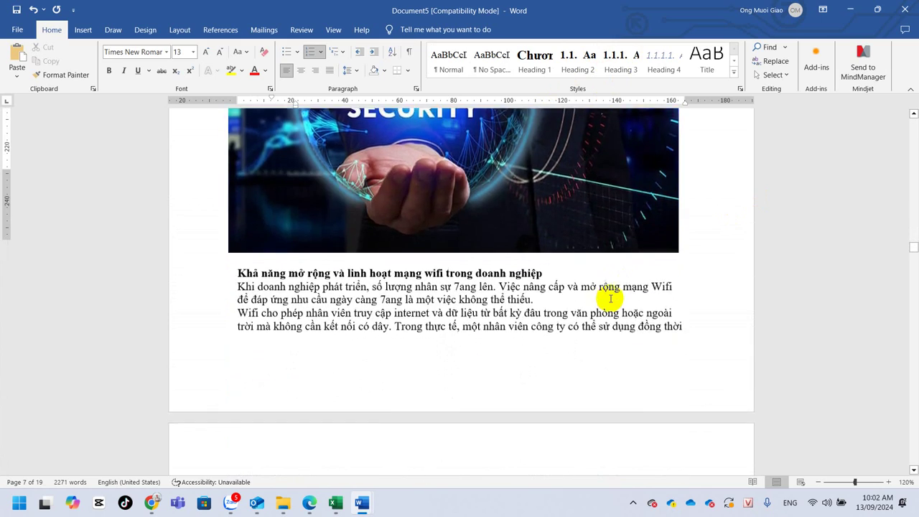
pyautogui.scroll(-3, 483, 281)
pyautogui.scroll(3, 484, 281)
pyautogui.click(552, 203)
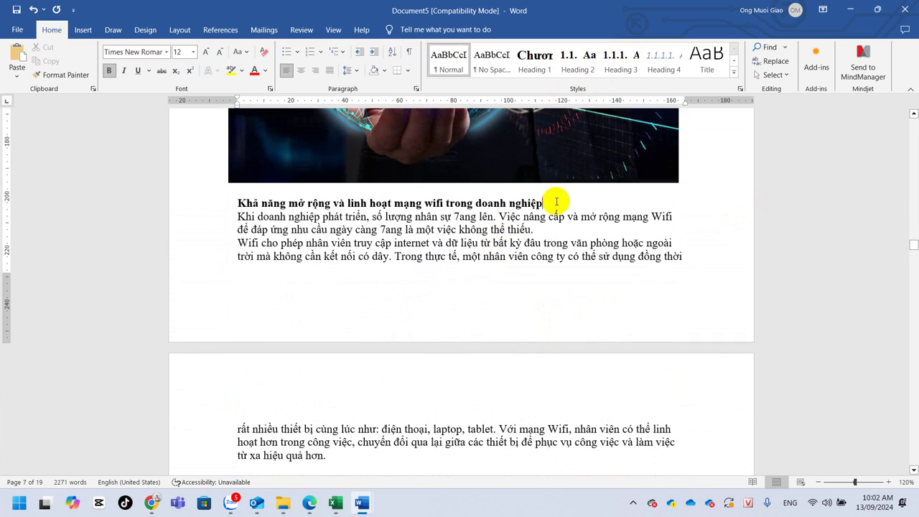
pyautogui.click(611, 65)
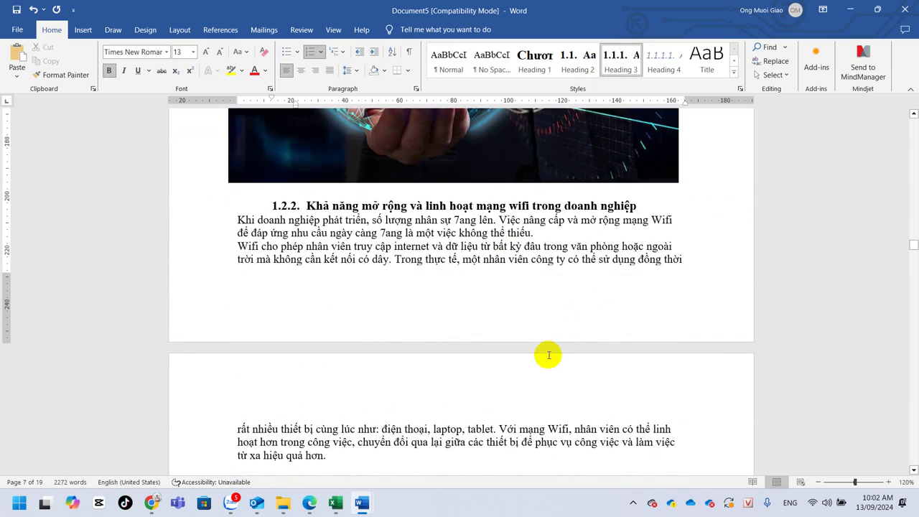
# Make 'Bảo Trì Và Nâng Cấp' a Heading 2 numbered 1.3, deleting the old 1.4
pyautogui.scroll(-8, 543, 330)
pyautogui.scroll(2, 544, 357)
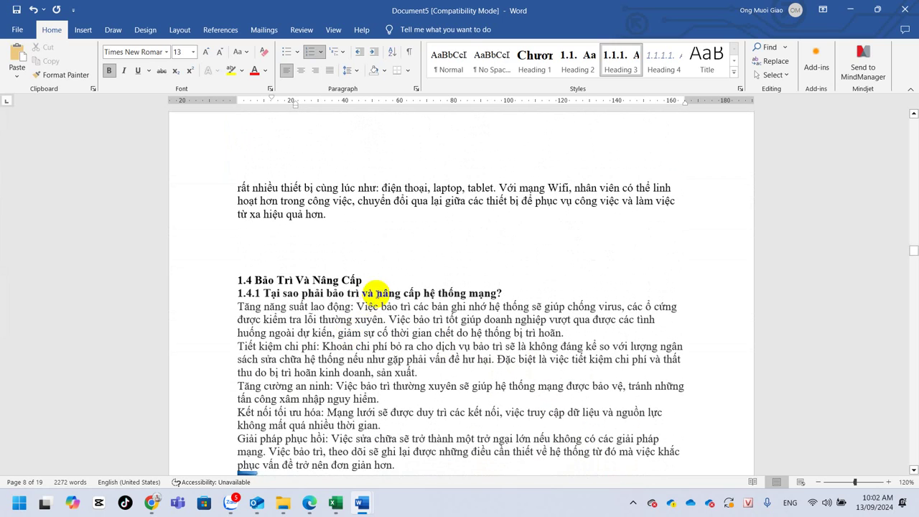
pyautogui.click(376, 280)
pyautogui.click(578, 59)
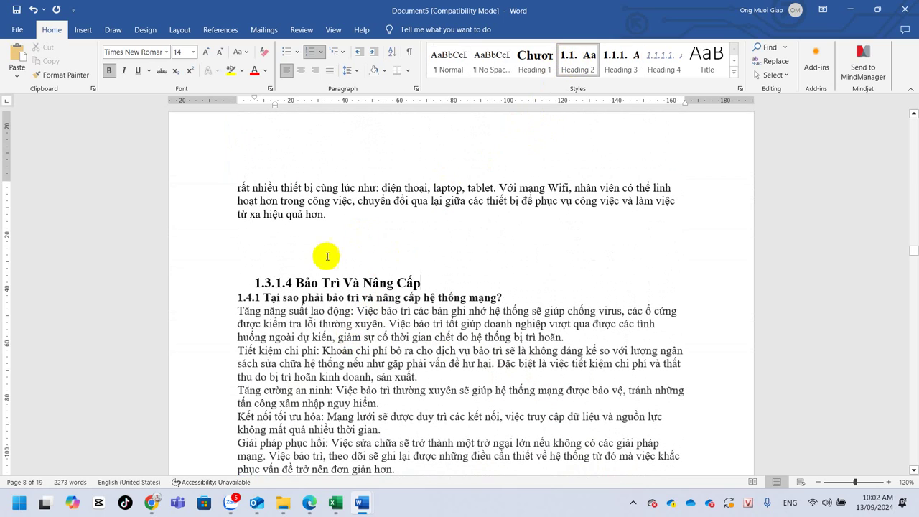
pyautogui.click(291, 283)
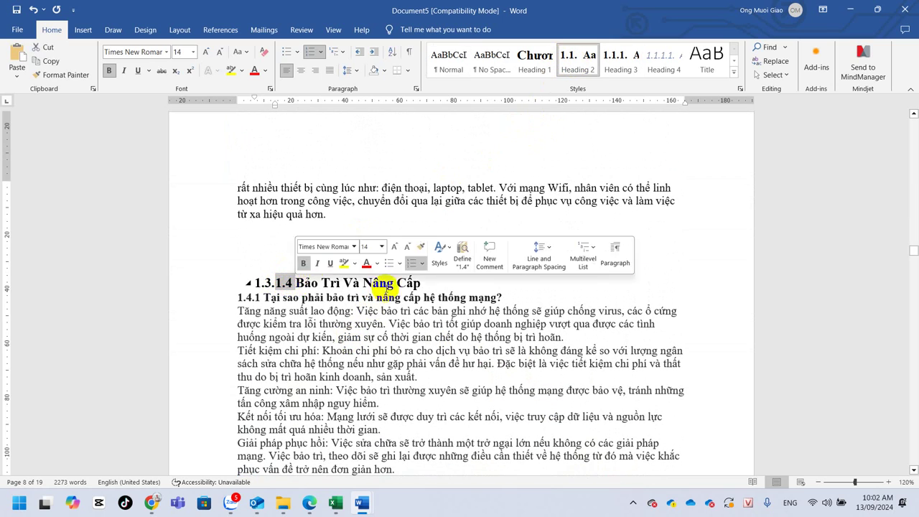
pyautogui.press('Delete')
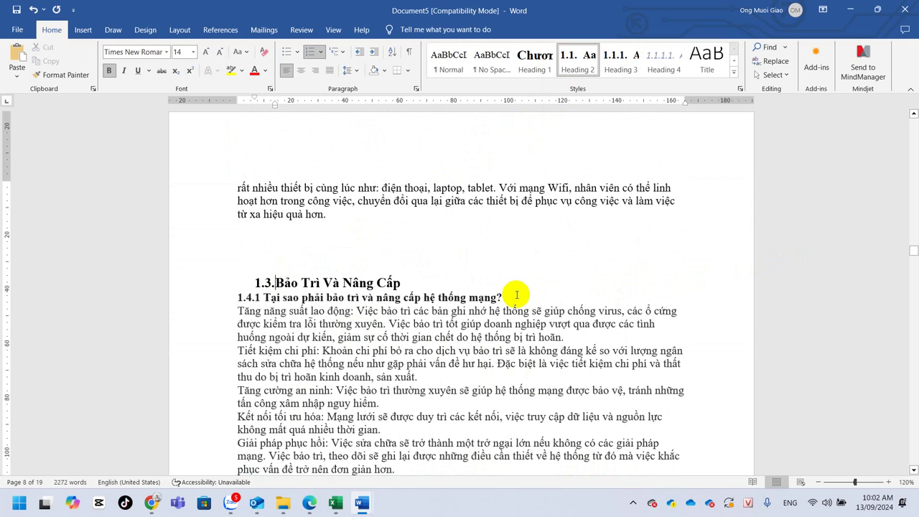
# Make 'Tại sao phải bảo trì…' a Heading 3 numbered 1.3.1, deleting the old 1.4.1
pyautogui.click(535, 294)
pyautogui.click(635, 69)
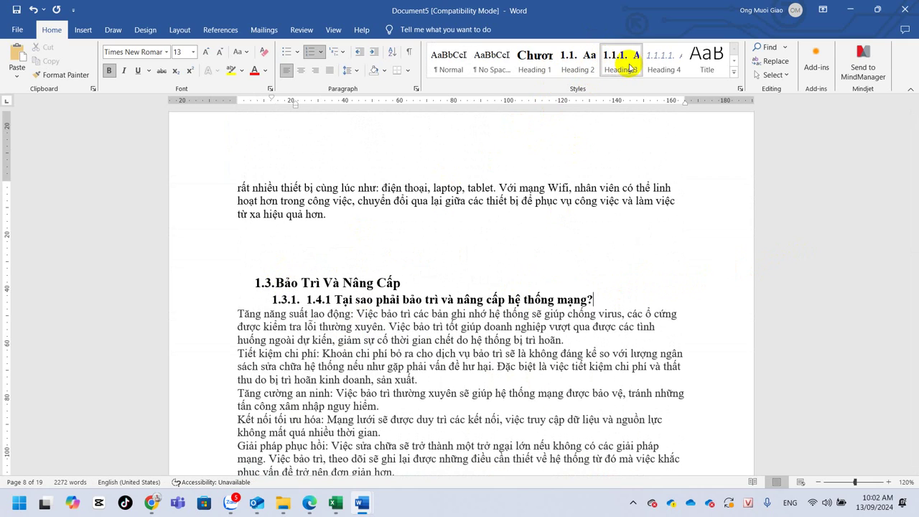
pyautogui.moveTo(308, 299); pyautogui.dragTo(322, 299)
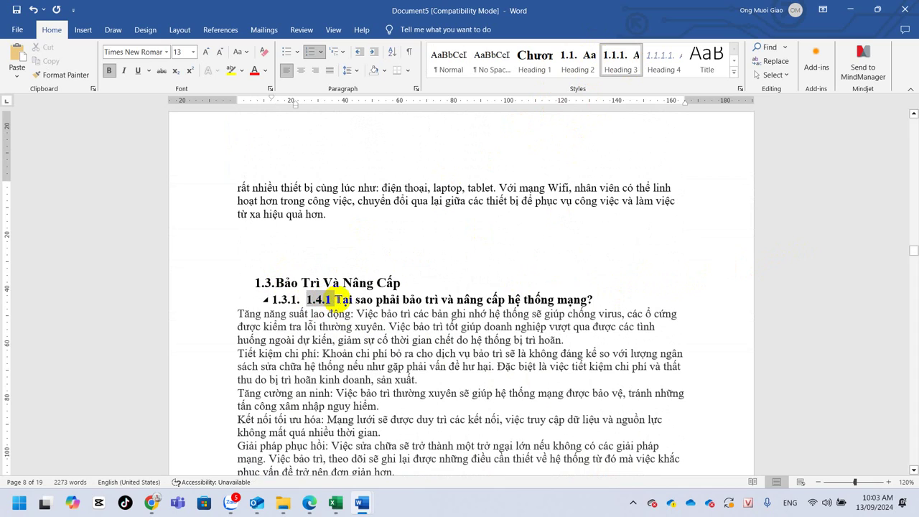
pyautogui.press('Delete')
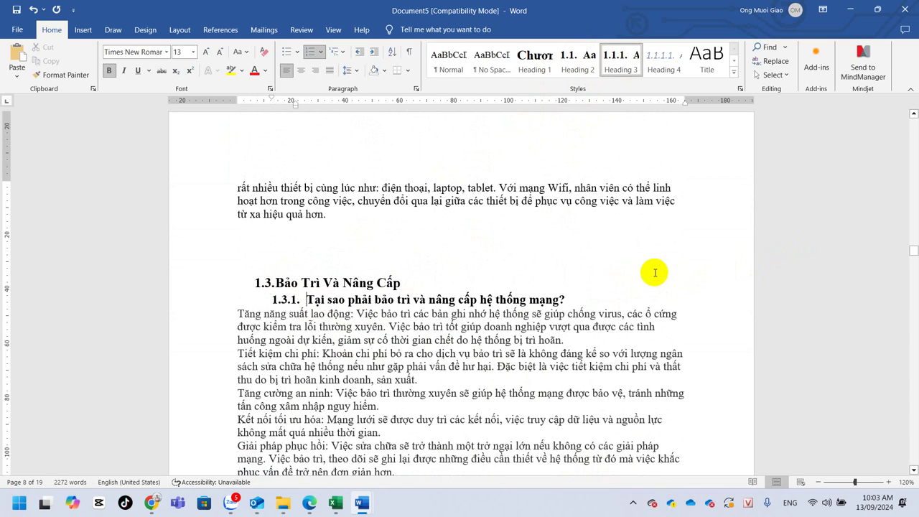
pyautogui.hotkey('ctrl', 's')
pyautogui.click(554, 317)
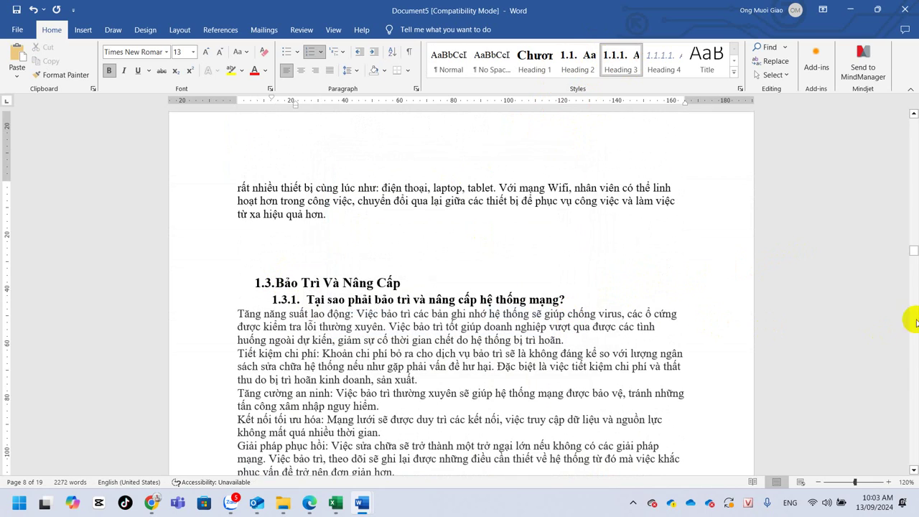
pyautogui.scroll(5, 899, 220)
pyautogui.scroll(5, 585, 316)
pyautogui.scroll(5, 584, 316)
pyautogui.scroll(3, 586, 314)
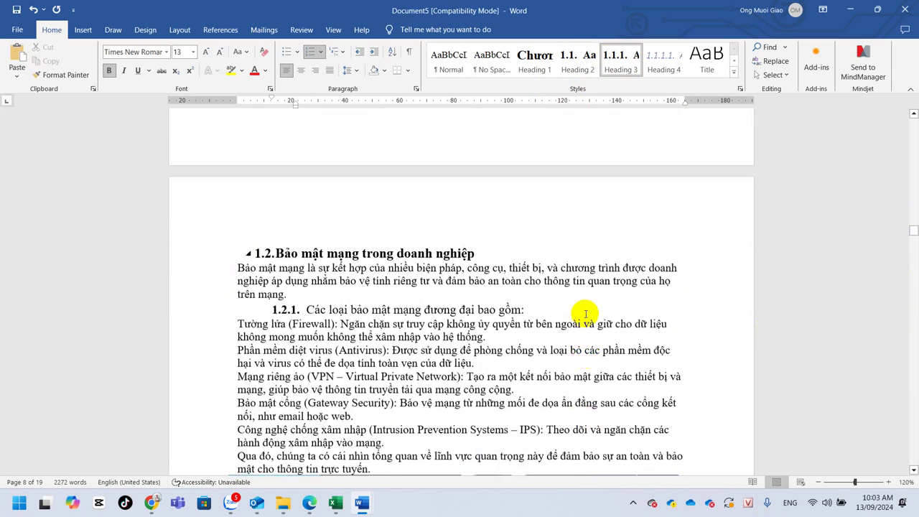
pyautogui.scroll(3, 586, 314)
pyautogui.scroll(3, 585, 312)
pyautogui.scroll(3, 585, 313)
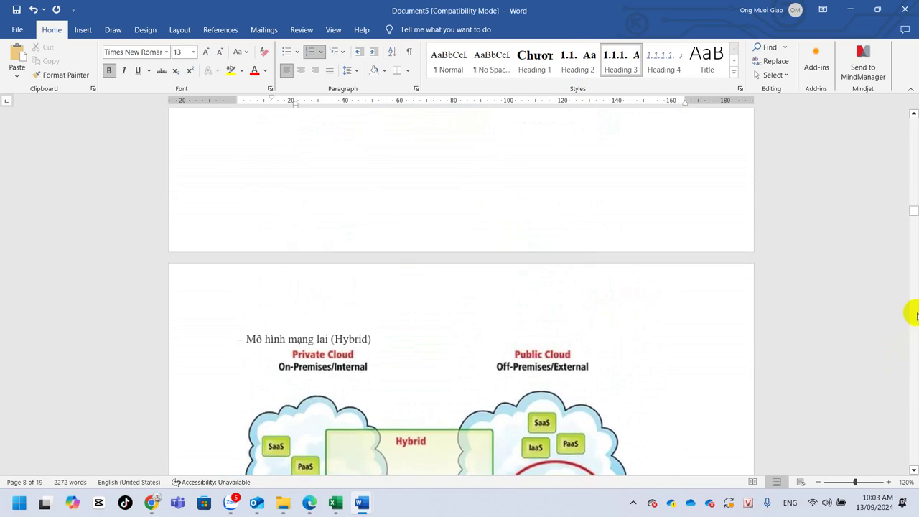
pyautogui.scroll(5, 912, 147)
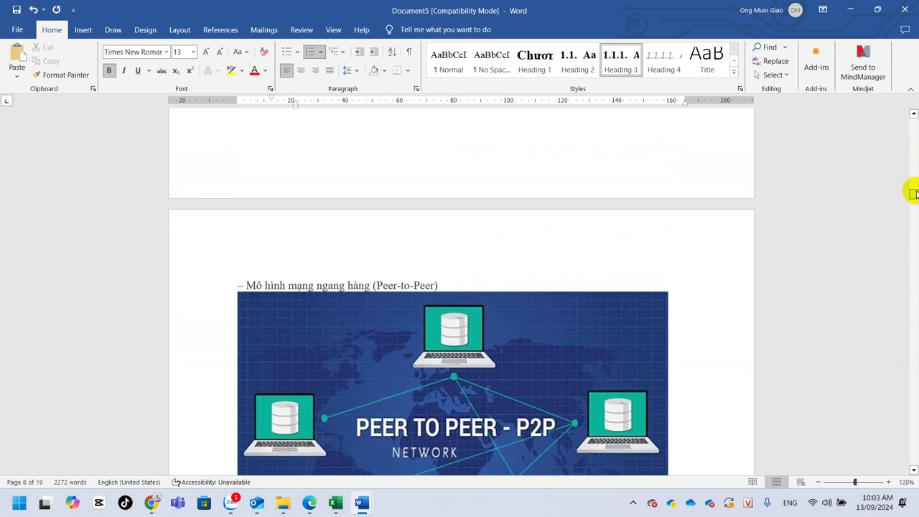
pyautogui.moveTo(913, 207); pyautogui.dragTo(912, 107)
# Reset the top line of page 1 to Normal style and insert Automatic Table 1 there
pyautogui.click(489, 180)
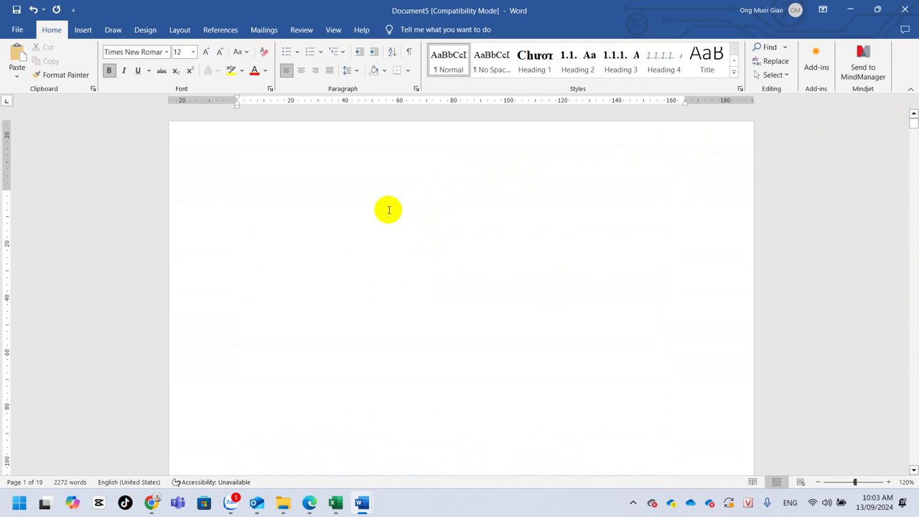
pyautogui.click(436, 61)
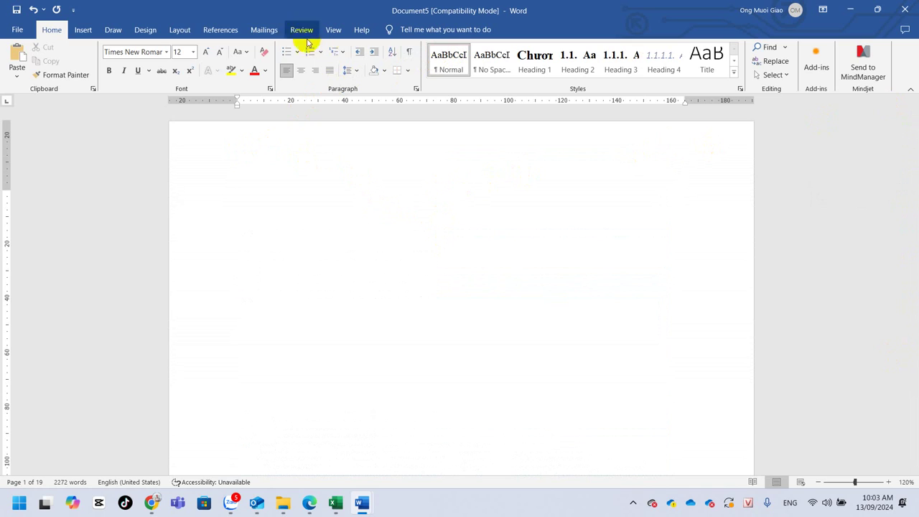
pyautogui.click(215, 32)
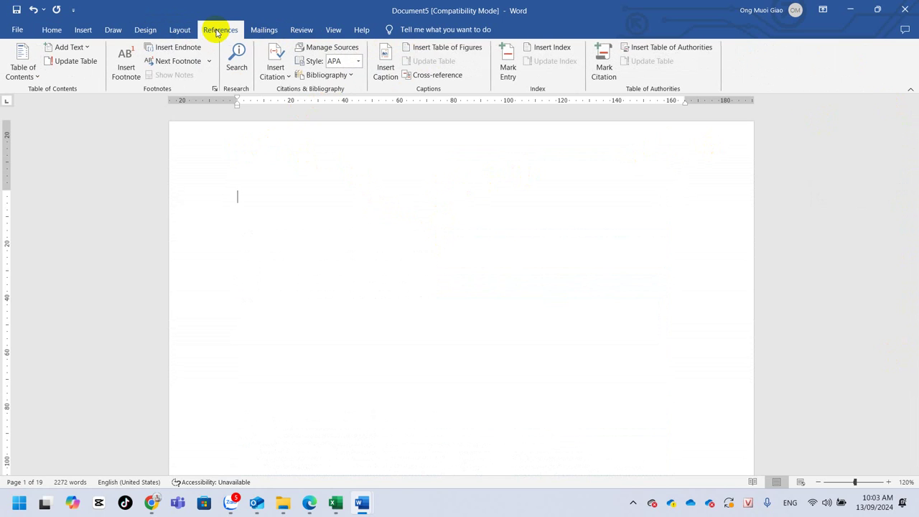
pyautogui.click(32, 74)
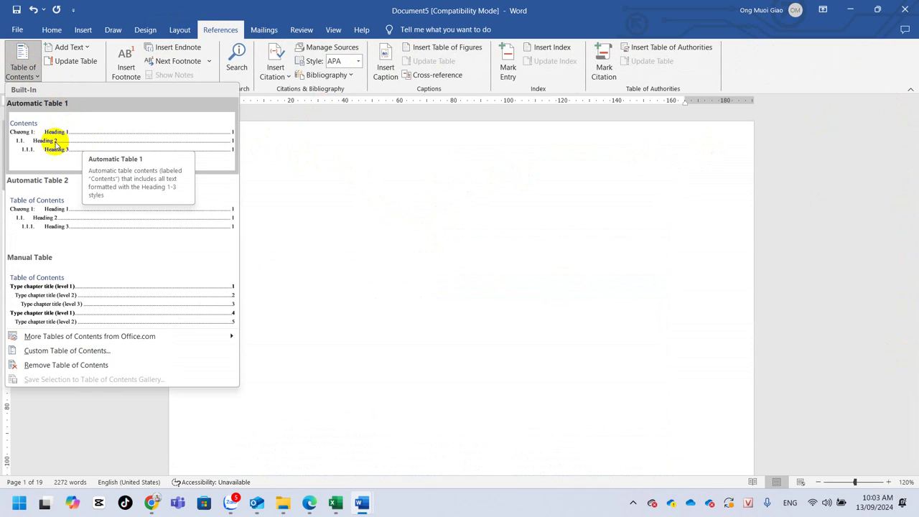
pyautogui.click(97, 150)
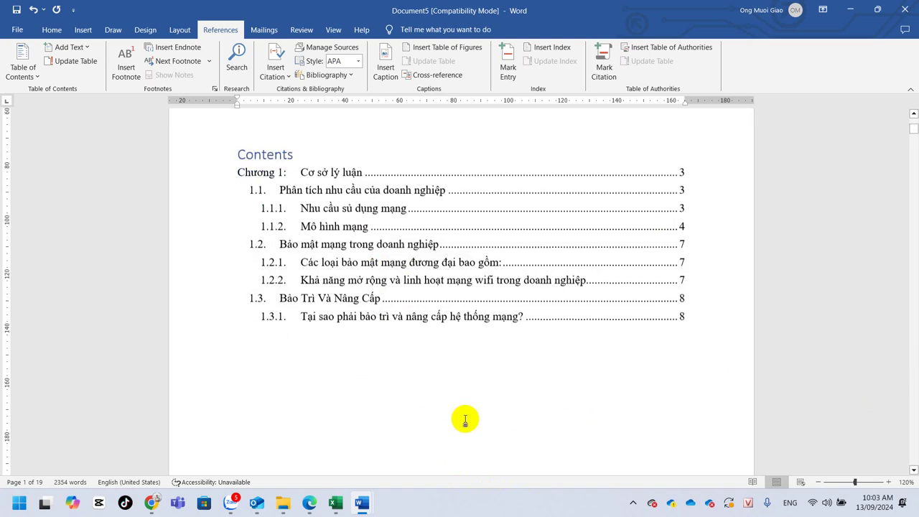
# Scroll down to page 10's section 1.5 Tuân Thủ Các Quy Định Và Tiêu Chuẩn
pyautogui.scroll(-10, 466, 421)
pyautogui.scroll(-6, 467, 422)
pyautogui.scroll(-6, 466, 421)
pyautogui.scroll(-5, 467, 422)
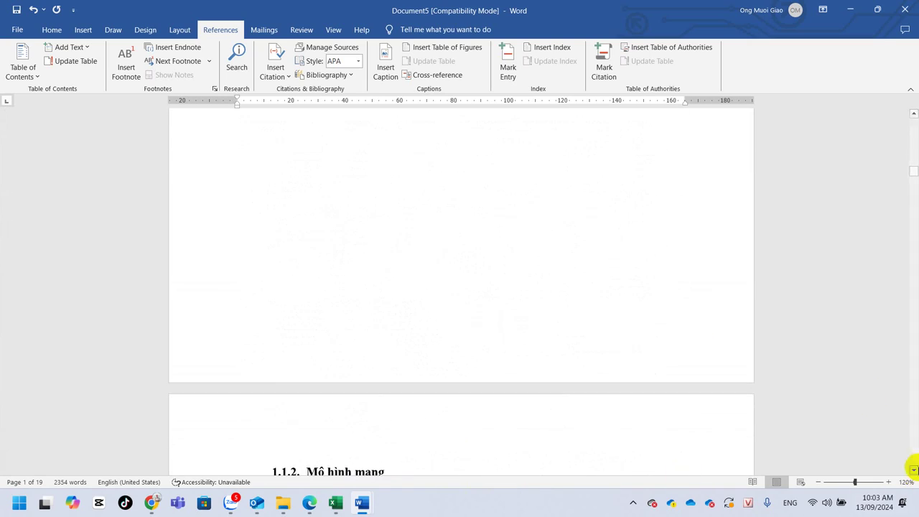
pyautogui.scroll(-2, 914, 431)
pyautogui.scroll(-5, 914, 431)
pyautogui.scroll(-5, 913, 431)
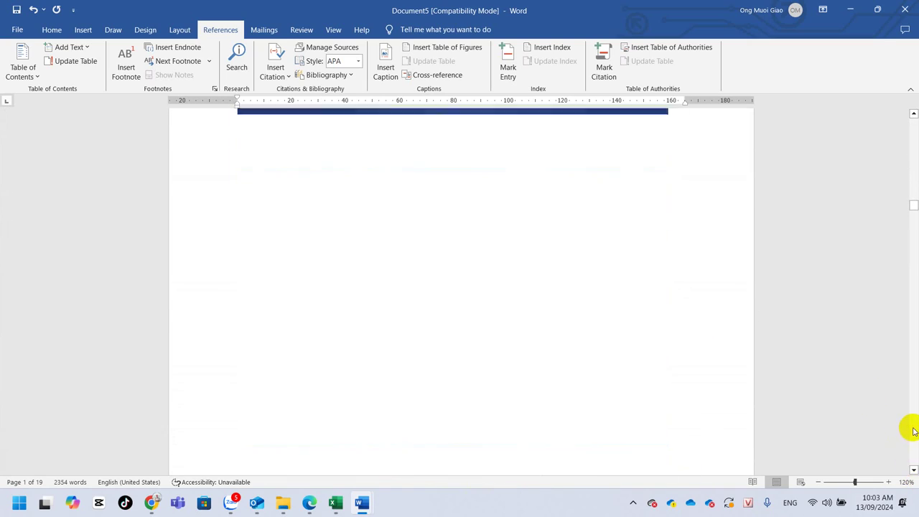
pyautogui.scroll(-4, 913, 431)
pyautogui.scroll(-5, 914, 431)
pyautogui.scroll(-5, 913, 431)
pyautogui.scroll(-1, 914, 430)
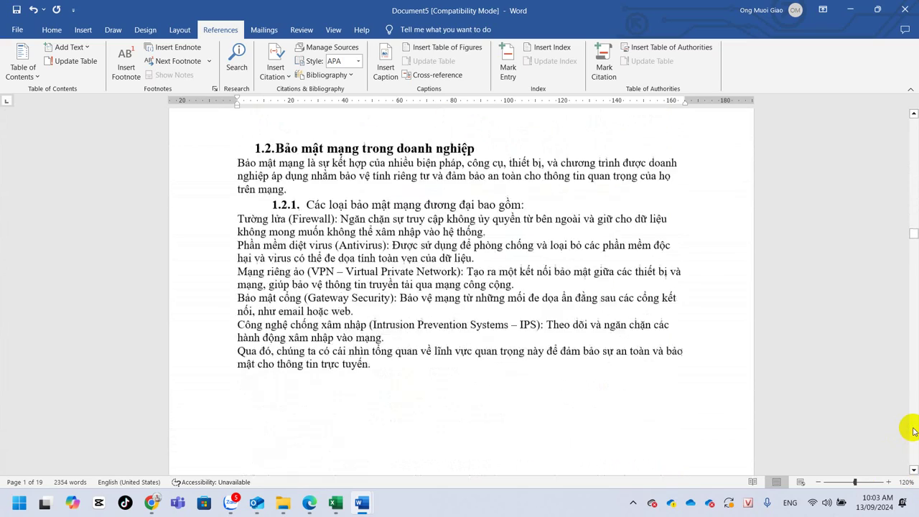
pyautogui.scroll(-5, 914, 431)
pyautogui.scroll(-10, 911, 402)
pyautogui.scroll(-10, 544, 342)
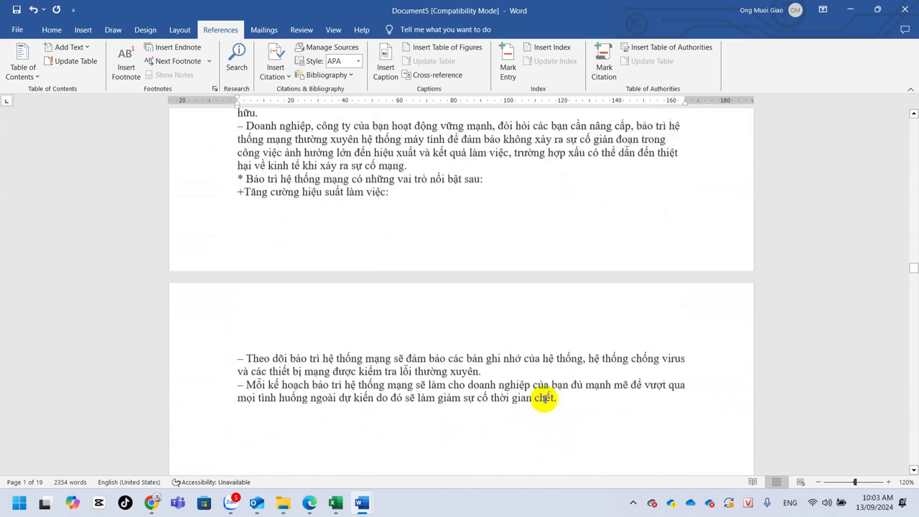
pyautogui.scroll(-4, 546, 399)
pyautogui.scroll(-6, 545, 400)
pyautogui.scroll(-6, 545, 399)
pyautogui.scroll(-6, 545, 399)
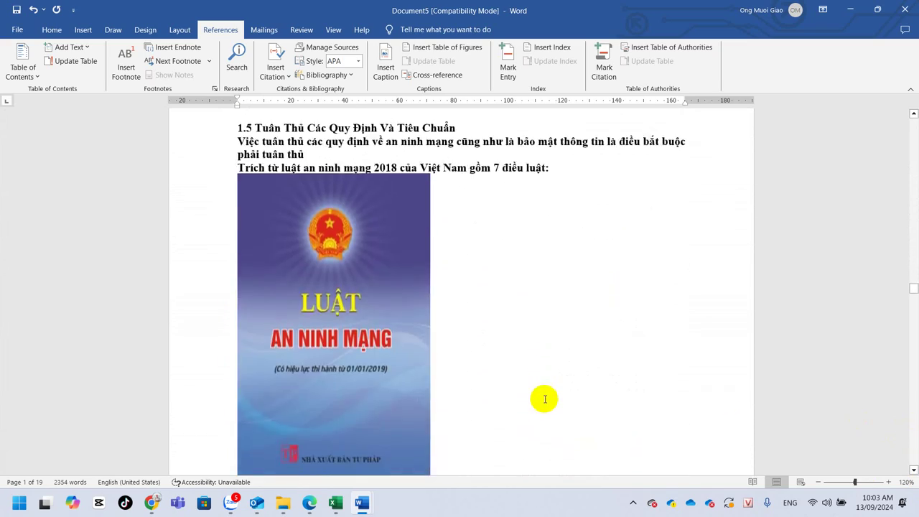
pyautogui.scroll(3, 545, 400)
# Make 'Tuân Thủ Các Quy Định Và Tiêu Chuẩn' a Heading 2 and remove its old '1.5' number
pyautogui.click(478, 230)
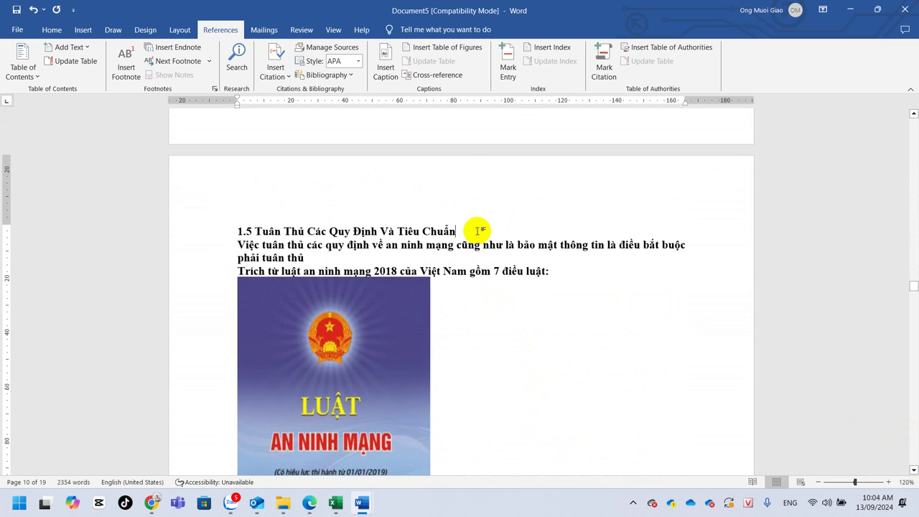
pyautogui.click(50, 29)
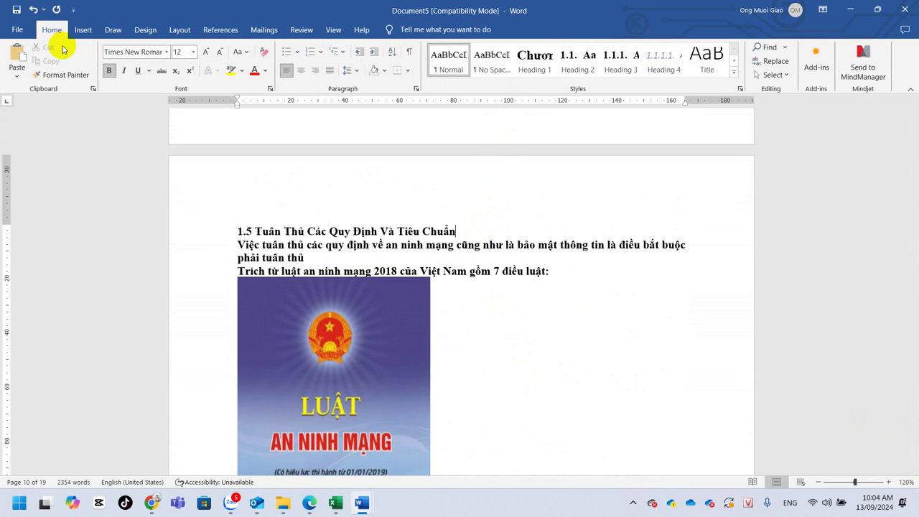
pyautogui.click(587, 61)
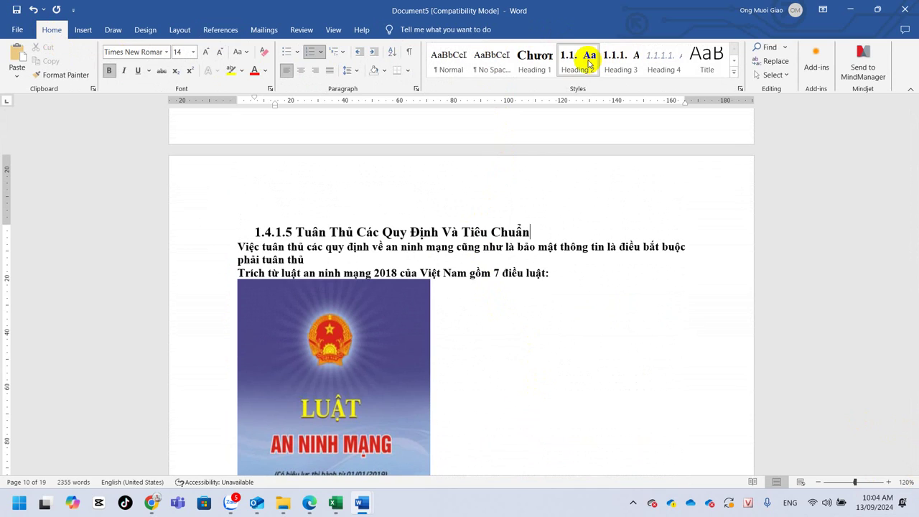
pyautogui.click(295, 231)
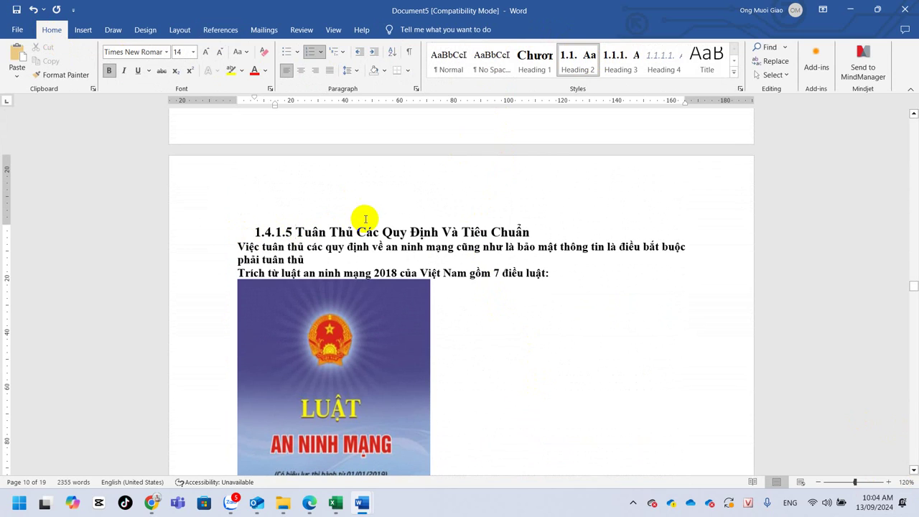
pyautogui.press('BackSpace')
pyautogui.press('BackSpace')
pyautogui.press('BackSpace')
pyautogui.press('BackSpace')
pyautogui.scroll(-5, 437, 400)
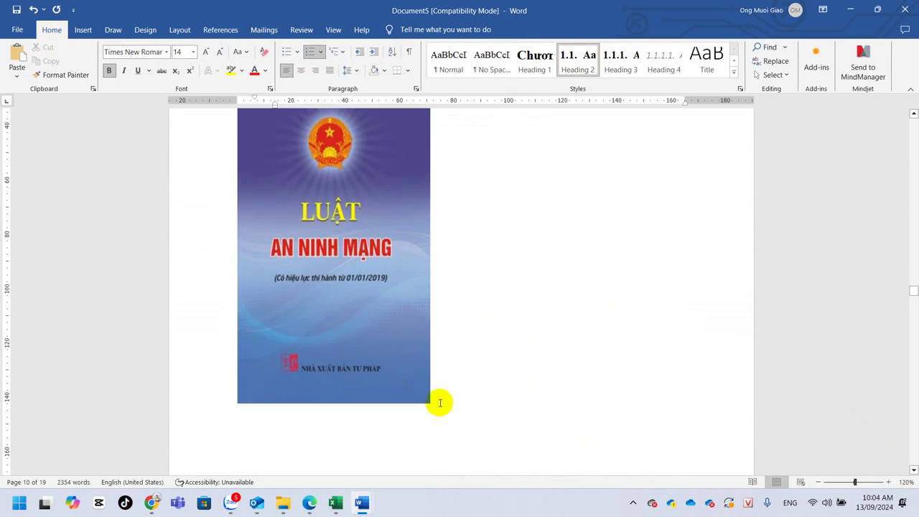
pyautogui.scroll(-12, 912, 423)
pyautogui.scroll(-12, 912, 423)
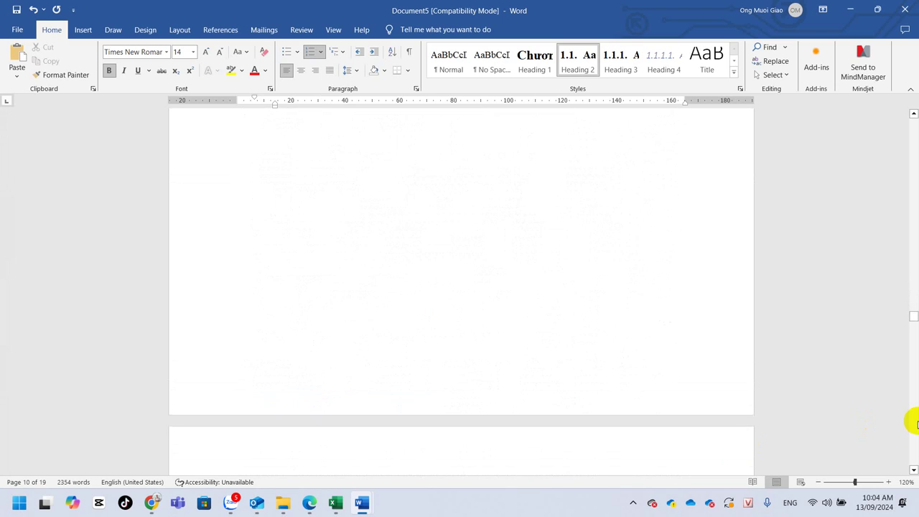
pyautogui.scroll(-12, 912, 424)
pyautogui.scroll(-10, 912, 423)
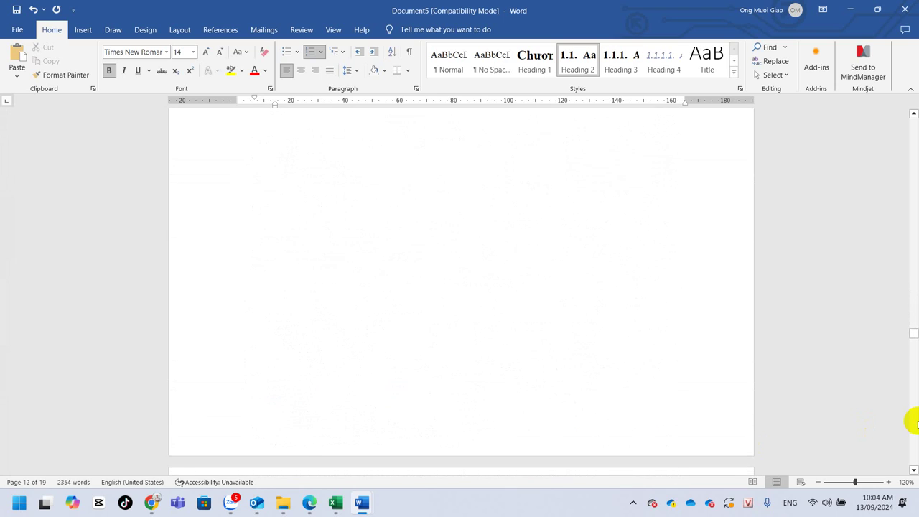
pyautogui.scroll(-10, 912, 424)
pyautogui.scroll(-10, 913, 423)
# Make the Chương 2 title a Heading 1 and delete its duplicate typed 'Chương 2' wording
pyautogui.scroll(5, 373, 371)
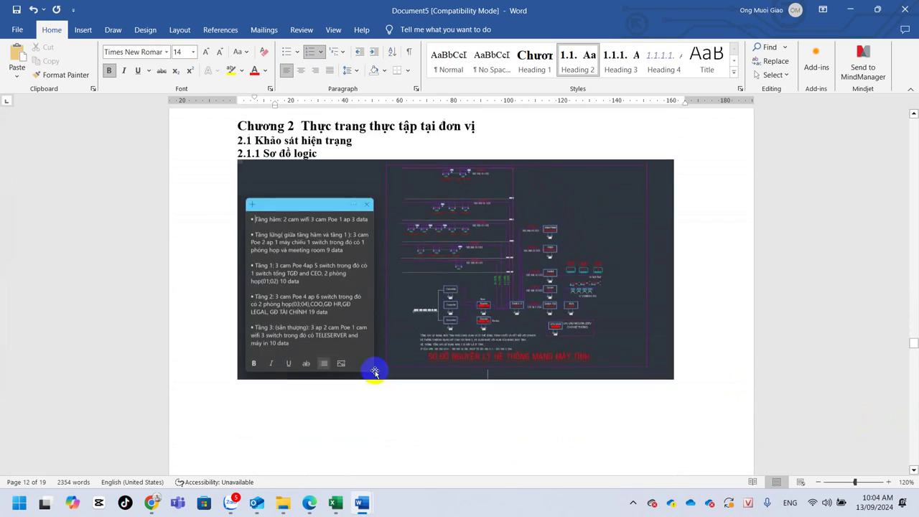
pyautogui.scroll(2, 375, 371)
pyautogui.click(489, 246)
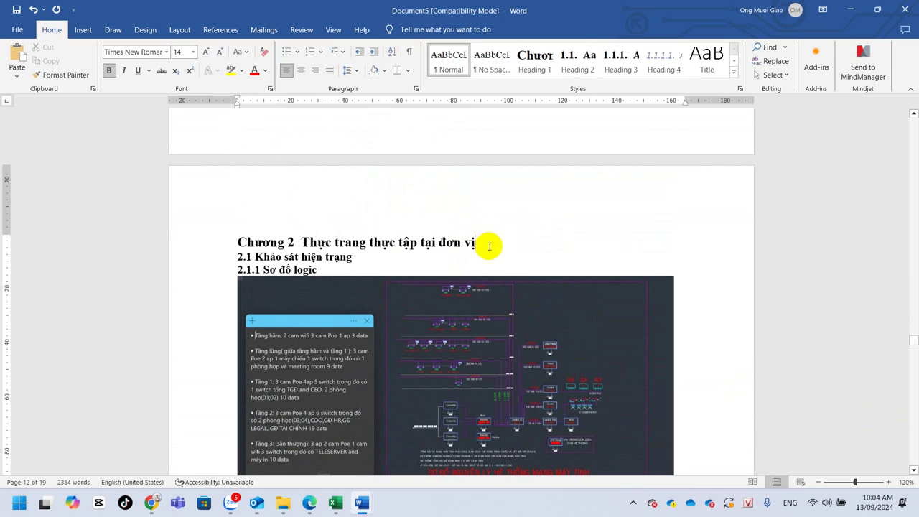
pyautogui.click(539, 59)
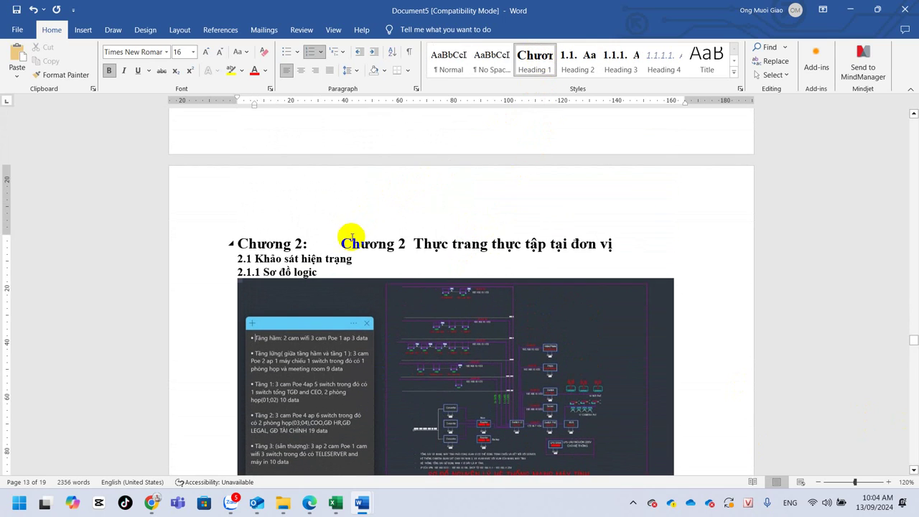
pyautogui.moveTo(348, 244); pyautogui.dragTo(408, 245)
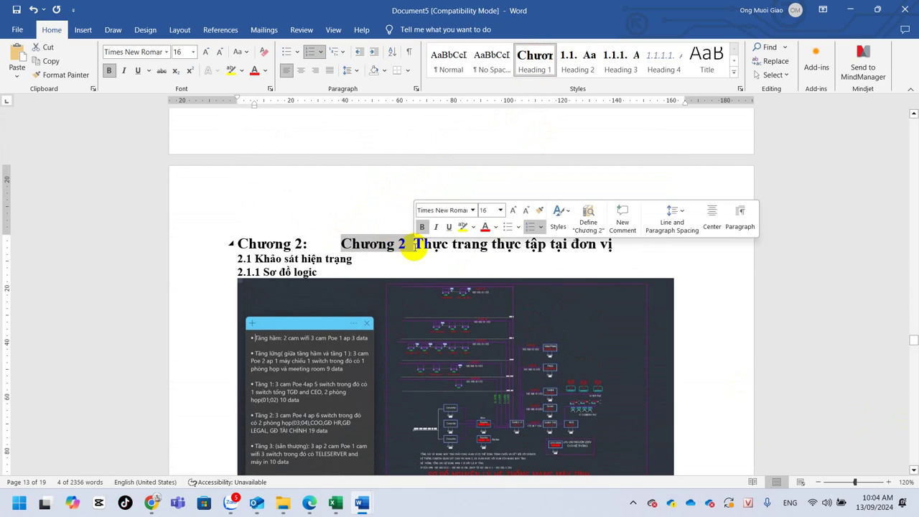
pyautogui.press('BackSpace')
# Make Khảo sát hiện trạng Heading 2 and Sơ đồ logic Heading 3, deleting their typed 2.1 and 2.1.1
pyautogui.click(374, 259)
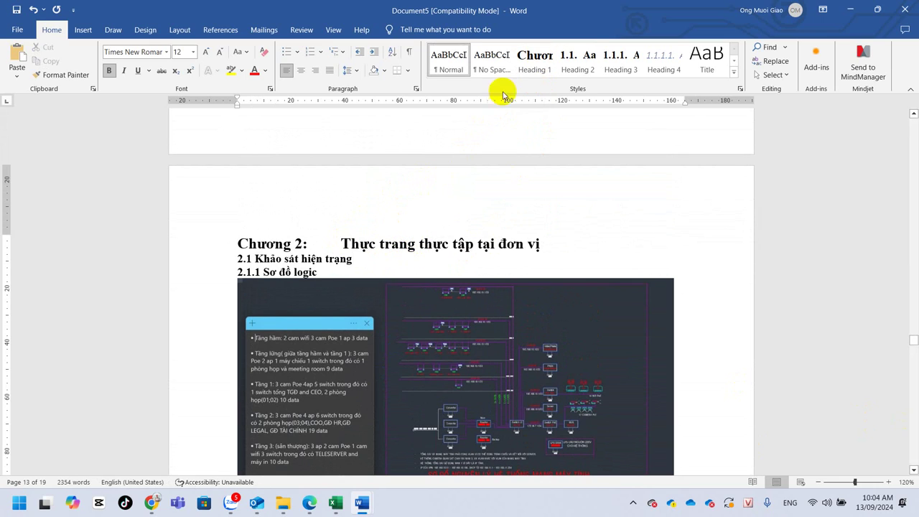
pyautogui.click(586, 57)
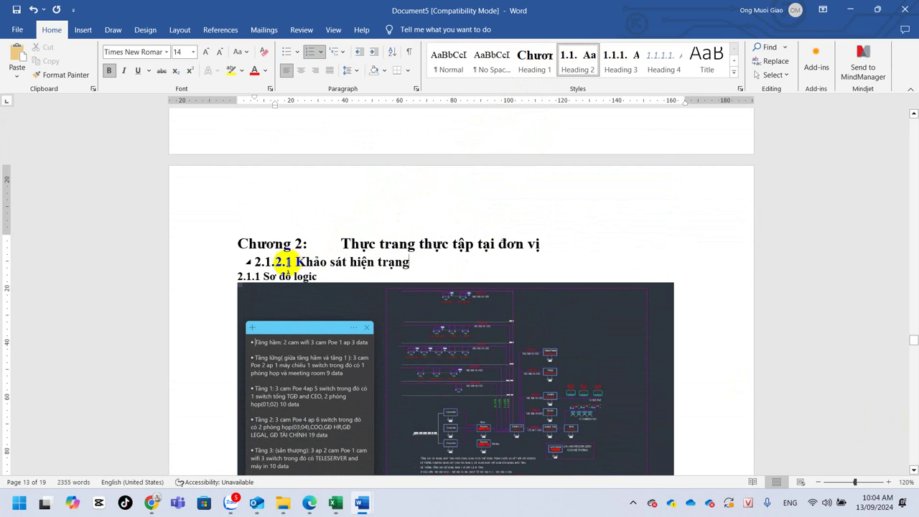
pyautogui.click(280, 263)
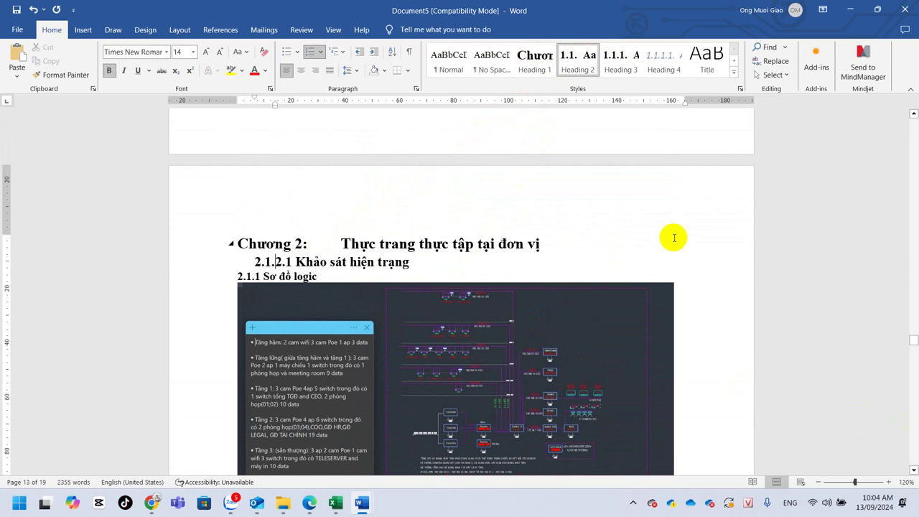
pyautogui.press('Delete')
pyautogui.press('Delete')
pyautogui.press('Delete')
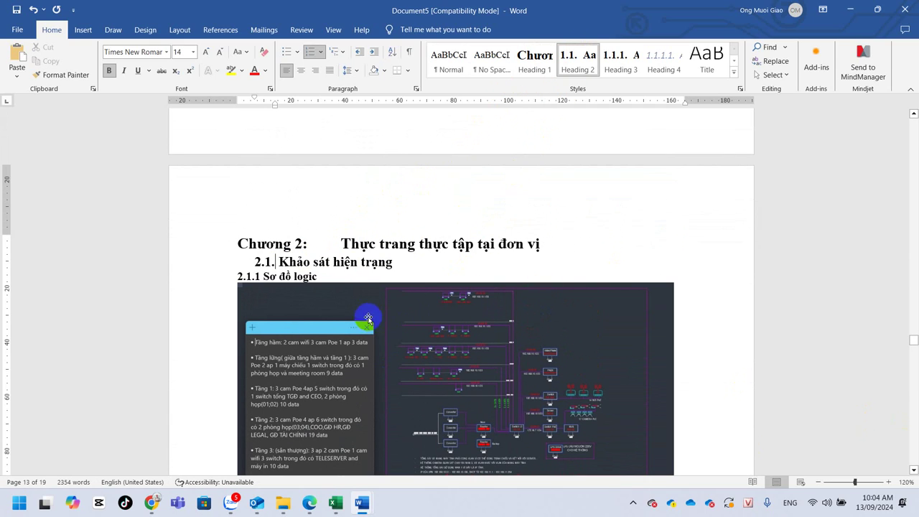
pyautogui.click(618, 66)
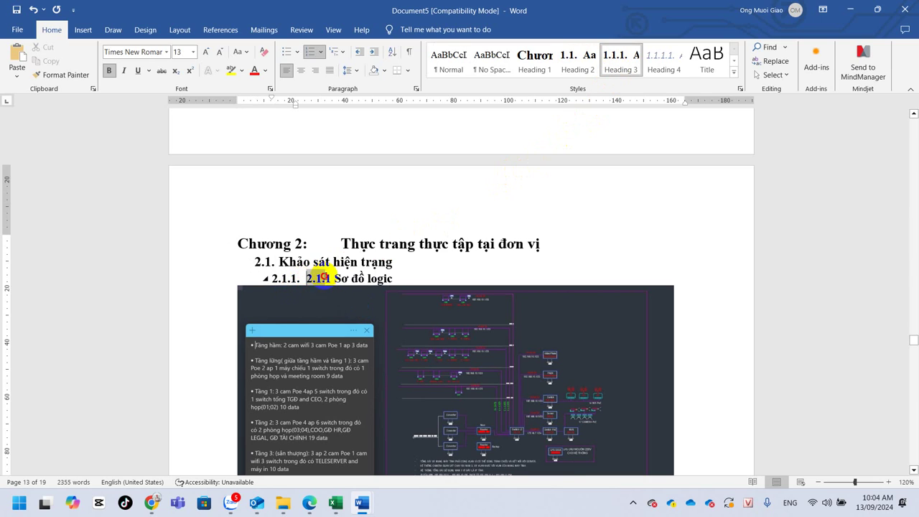
pyautogui.press('Delete')
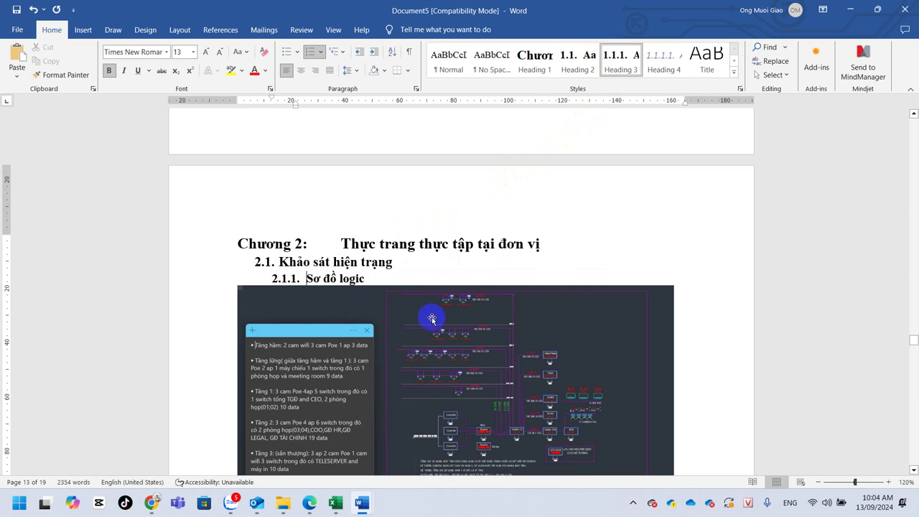
# Cancel the save prompt without saving and return to the Contents page at the top
pyautogui.scroll(-4, 438, 339)
pyautogui.hotkey('ctrl', 's')
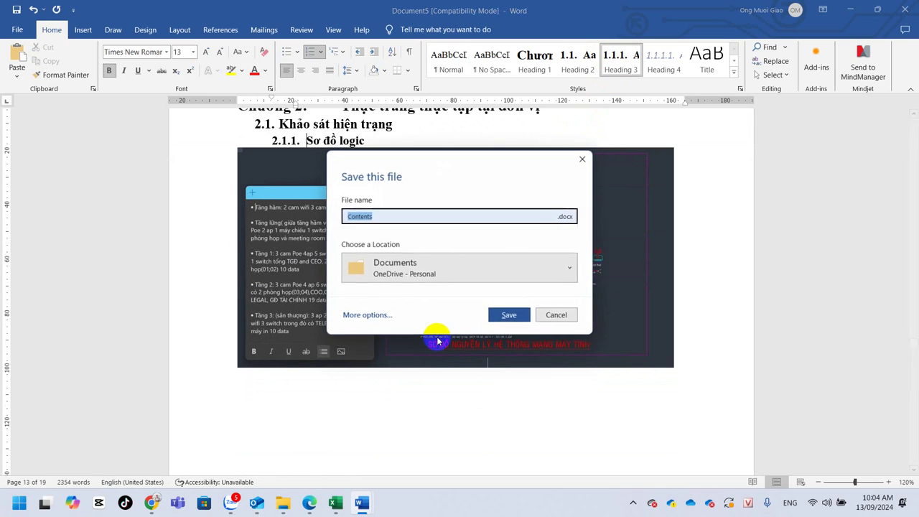
pyautogui.click(553, 316)
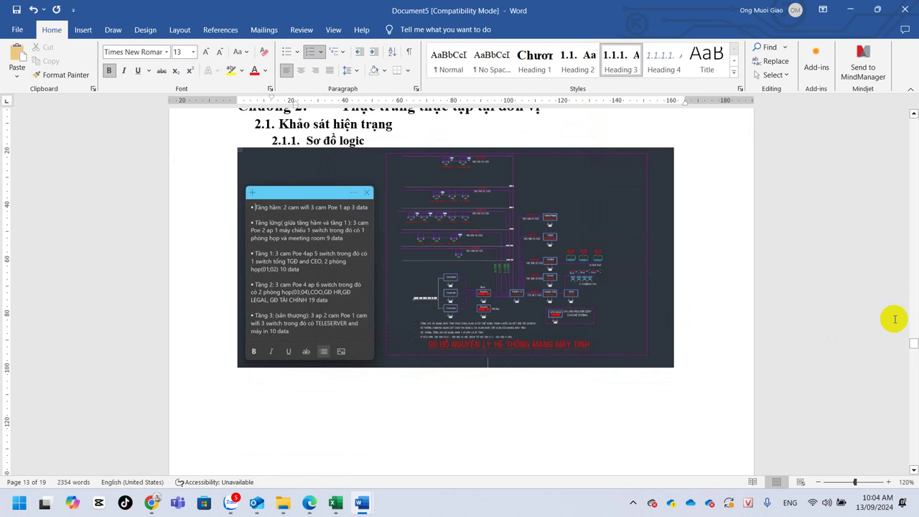
pyautogui.moveTo(911, 344); pyautogui.dragTo(913, 120)
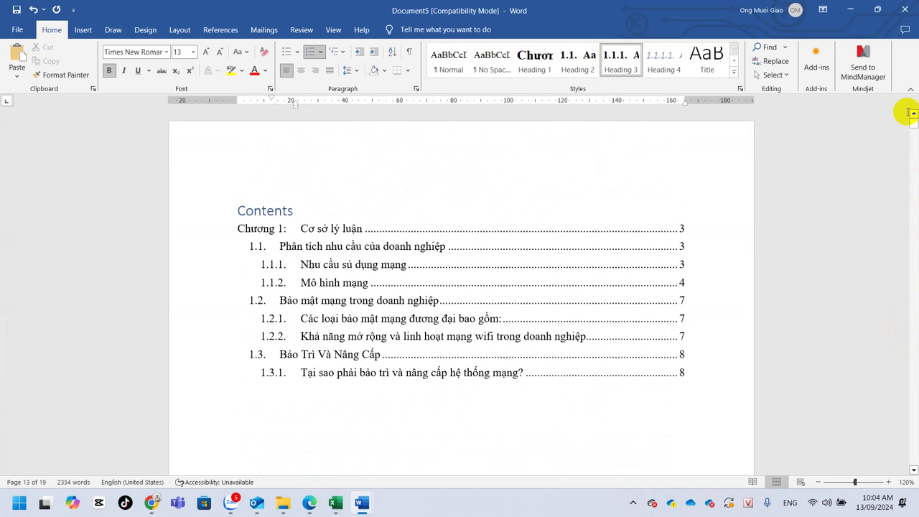
# Update the entire Contents table to add 1.4, Chương 2, 2.1 and 2.1.1, then highlight the new entries
pyautogui.click(657, 207)
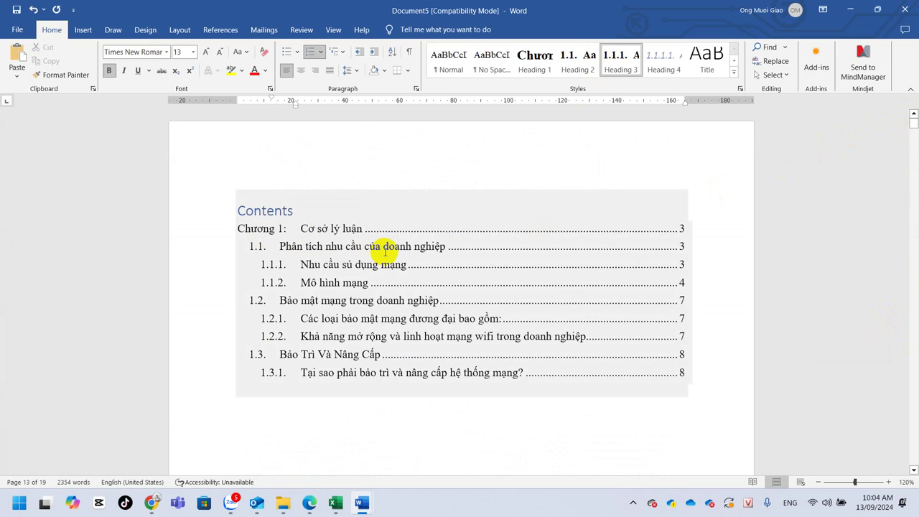
pyautogui.rightClick(312, 388)
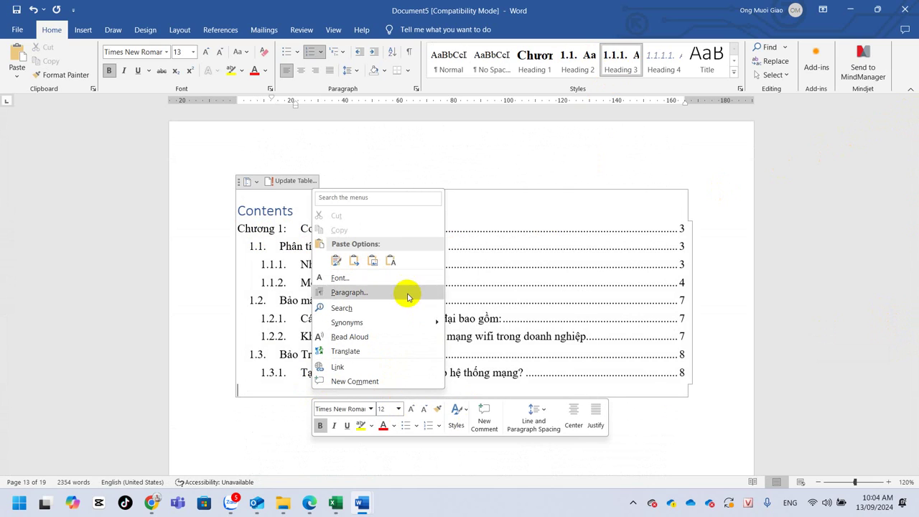
pyautogui.click(287, 186)
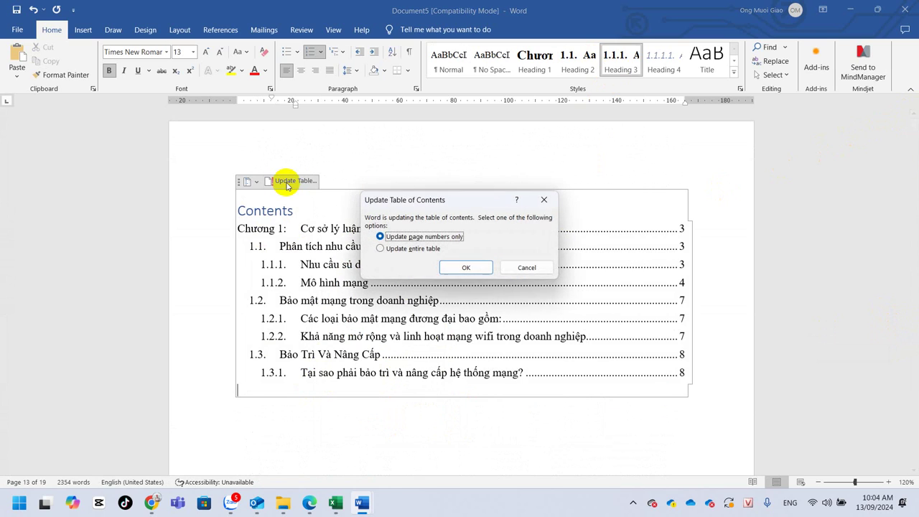
pyautogui.click(455, 266)
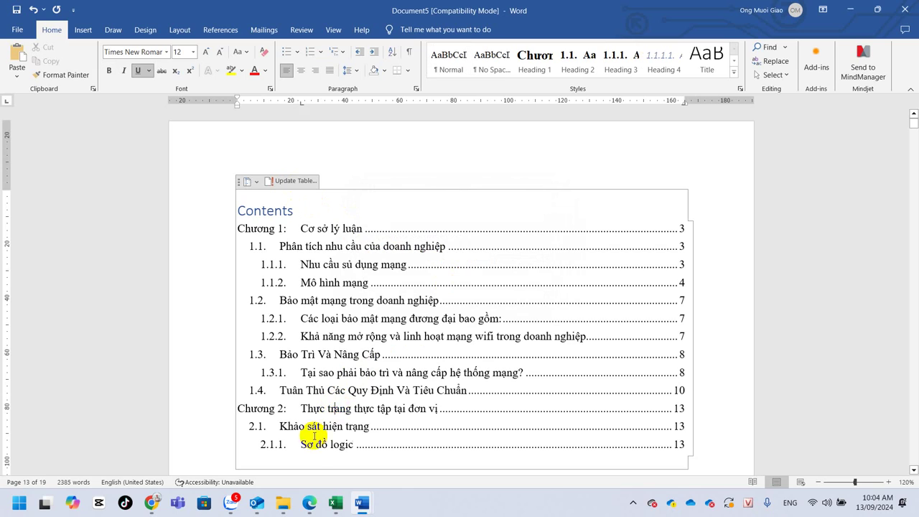
pyautogui.moveTo(327, 406); pyautogui.dragTo(316, 445)
pyautogui.moveTo(579, 360); pyautogui.dragTo(741, 330)
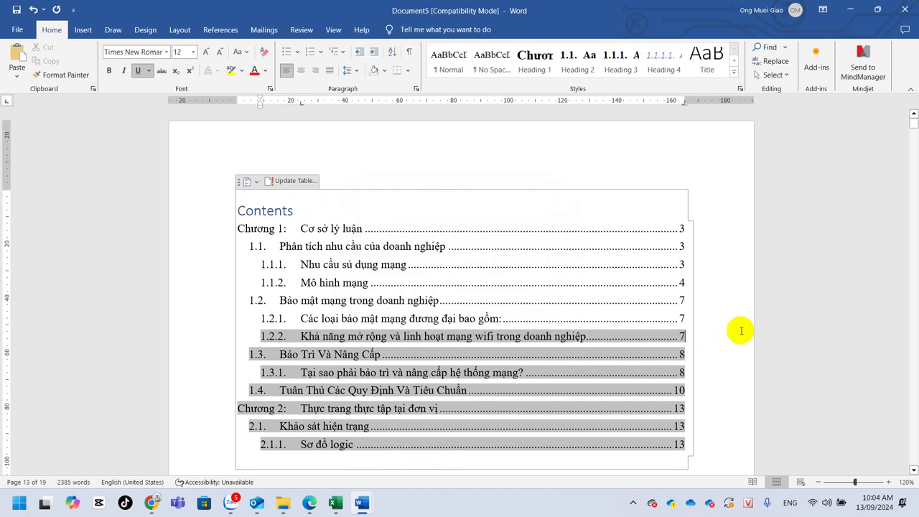